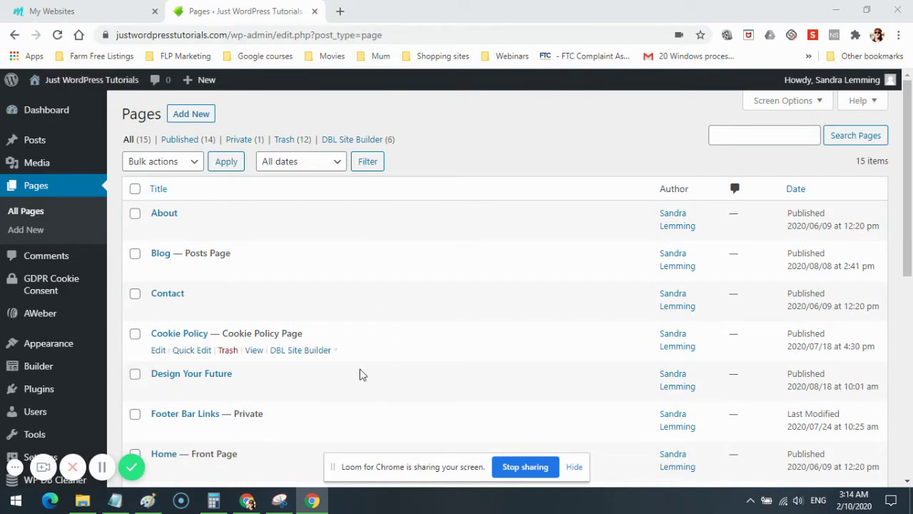
- Look over the justwordpresstutorials.com entry and its Admin Autologin option on the My Websites page
click(100, 10)
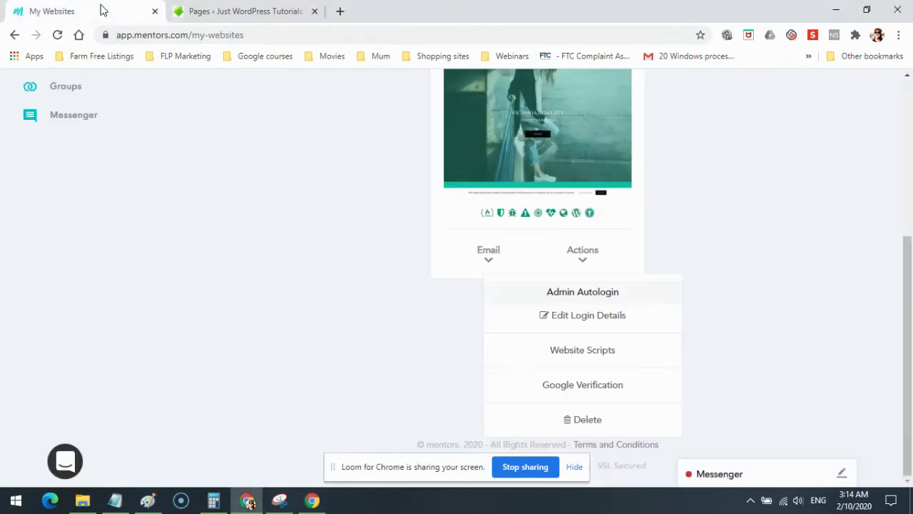
scroll(212, 321, up, 4)
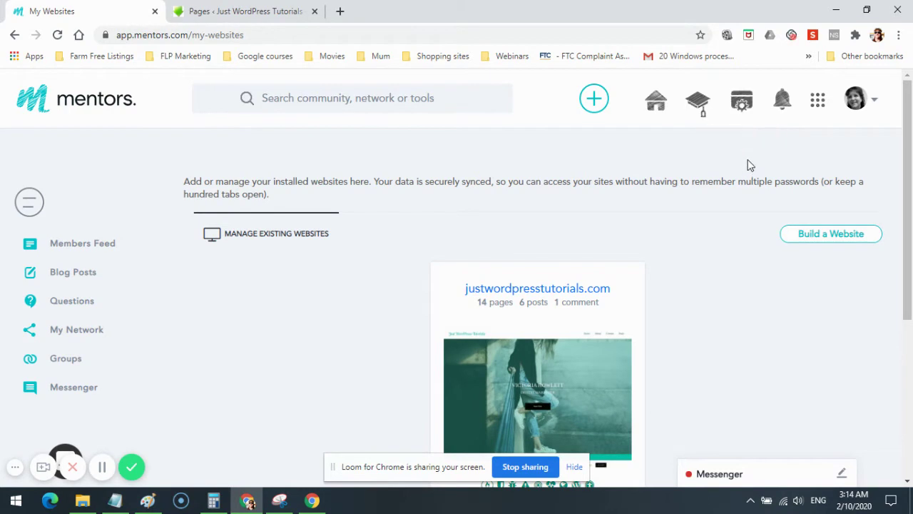
scroll(648, 262, down, 3)
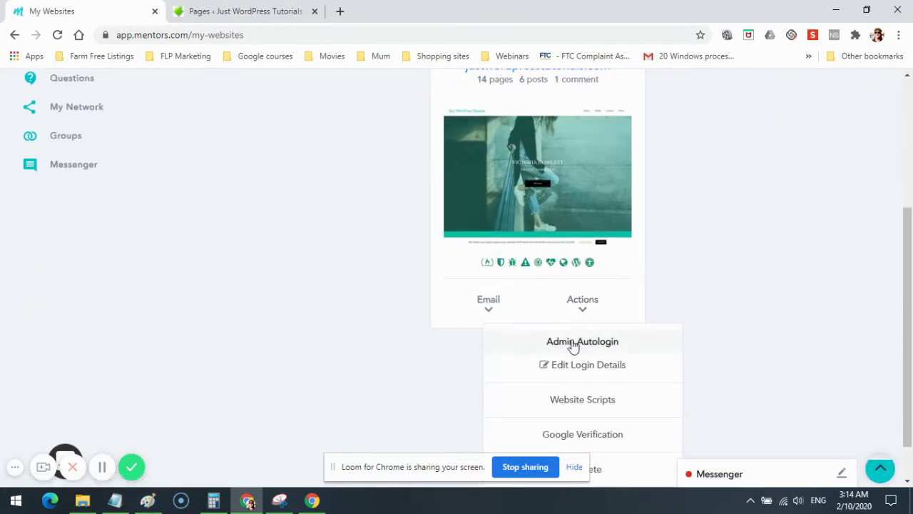
- Return to the WordPress Pages screen and create a new page titled "Under Construction"
click(246, 10)
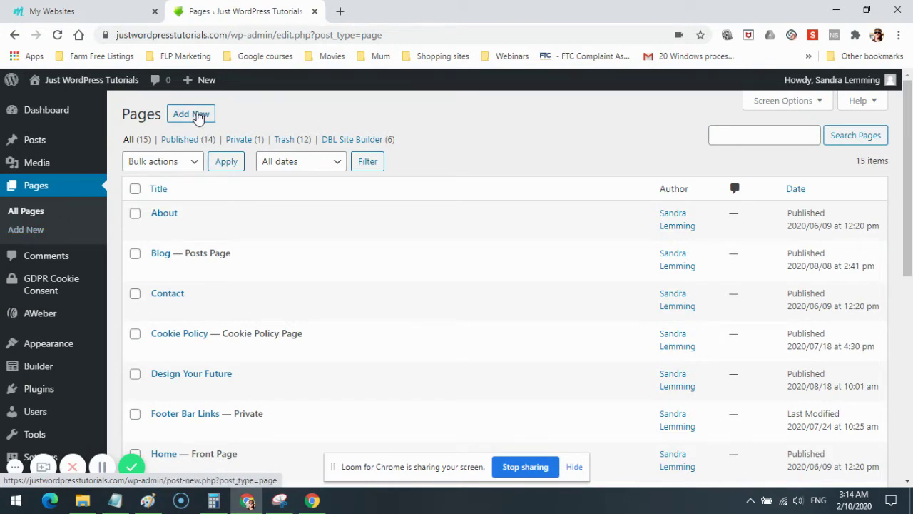
click(28, 231)
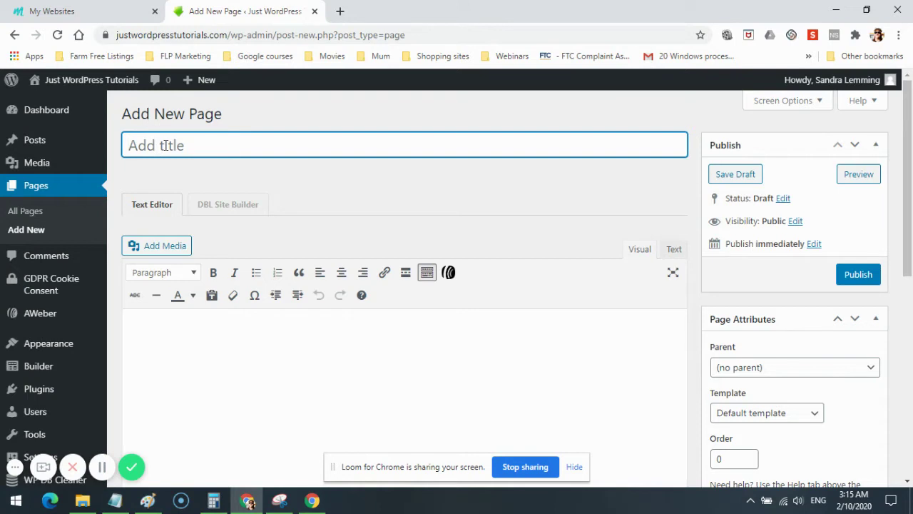
text(Under Const)
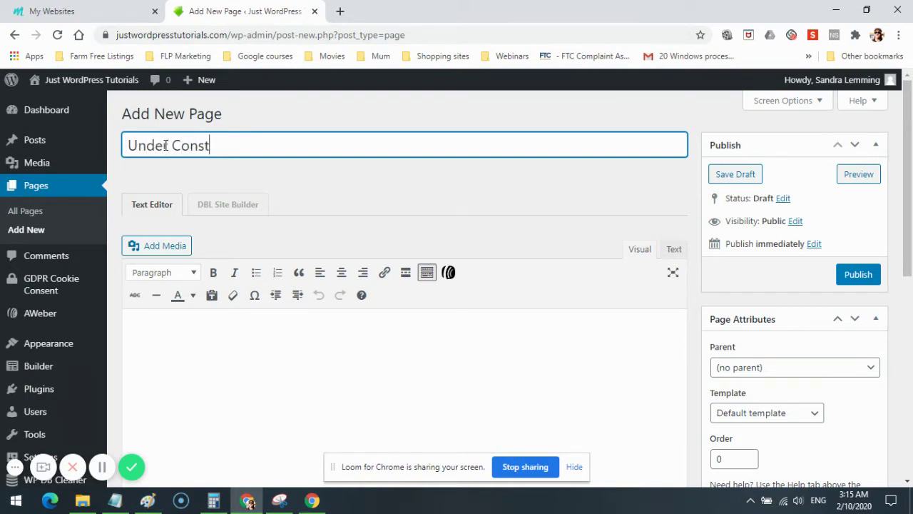
text(ruction)
- Set the page's Astra sidebar to No Sidebar and its content layout to Full Width / Stretched
scroll(879, 247, down, 5)
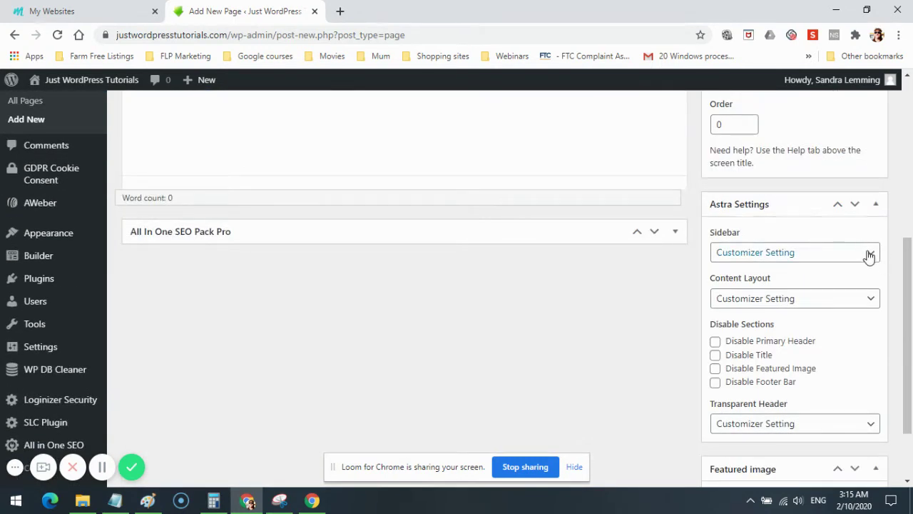
click(870, 255)
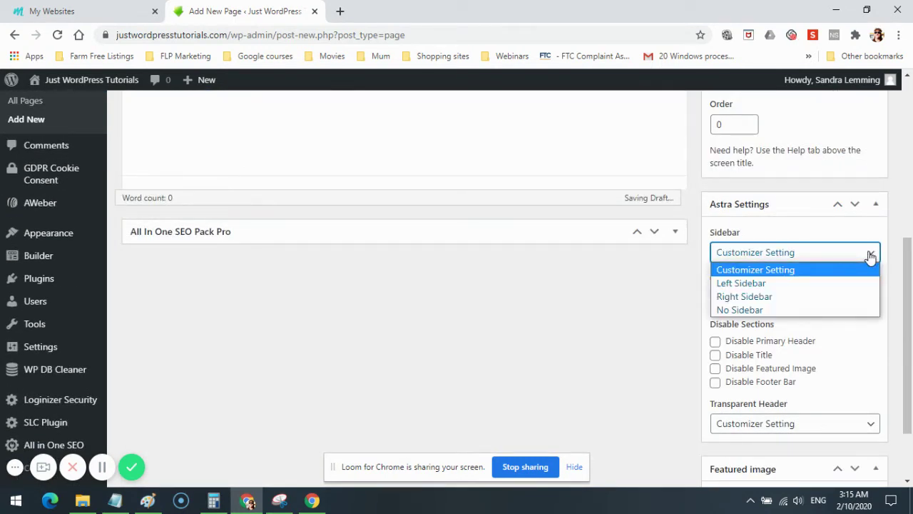
click(789, 311)
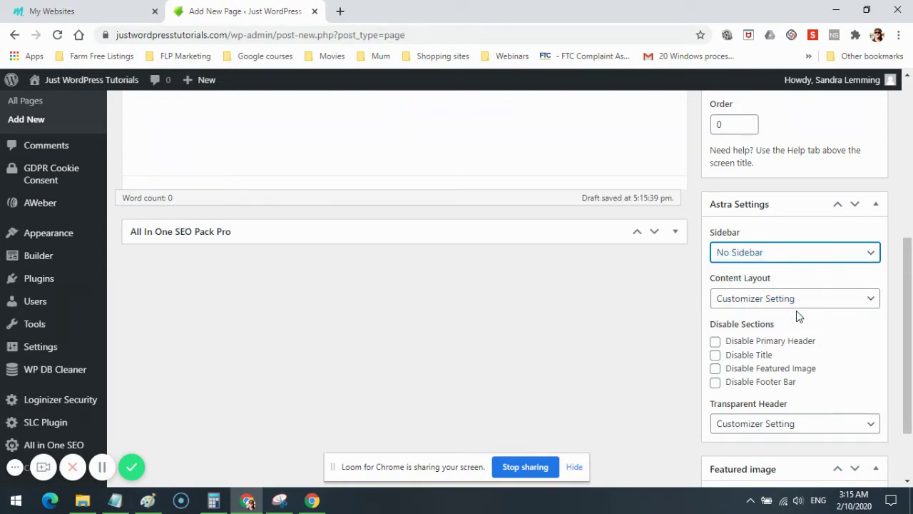
click(870, 300)
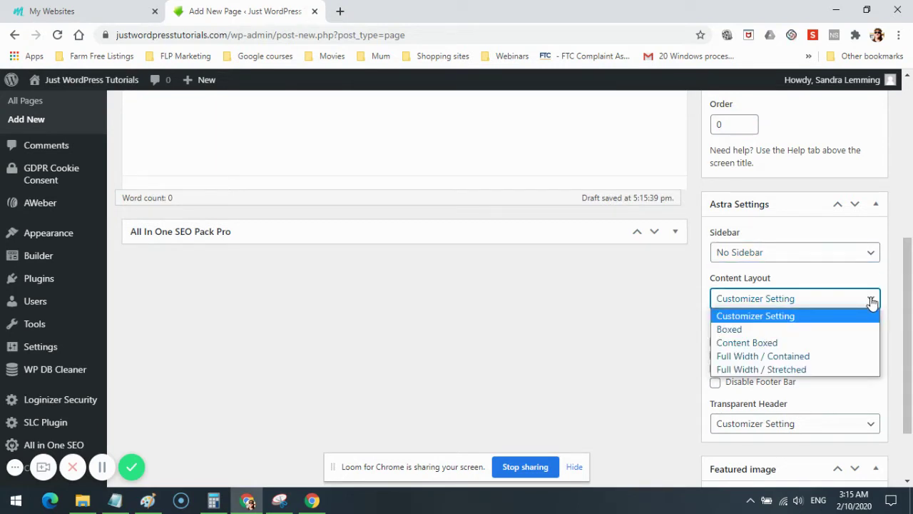
click(822, 369)
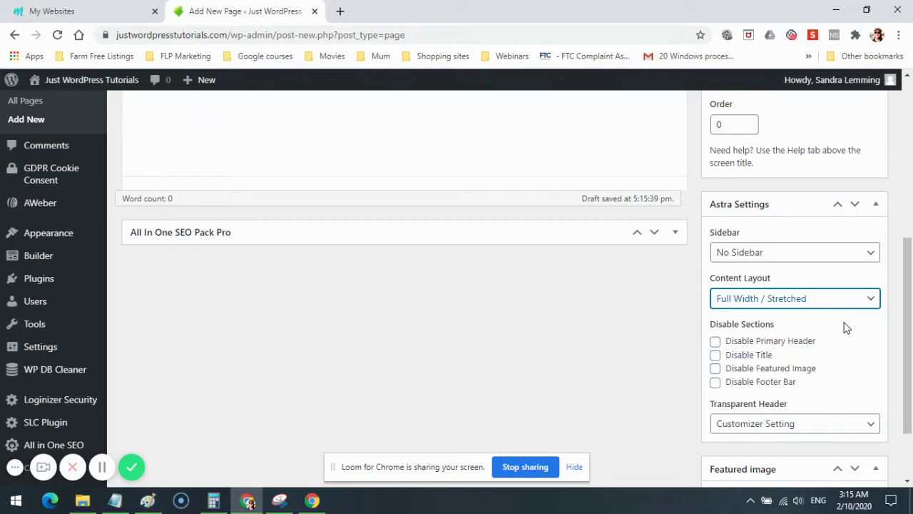
- Disable the page's title, primary header and footer bar in the Astra settings
click(715, 355)
scroll(889, 369, up, 1)
scroll(889, 369, up, 4)
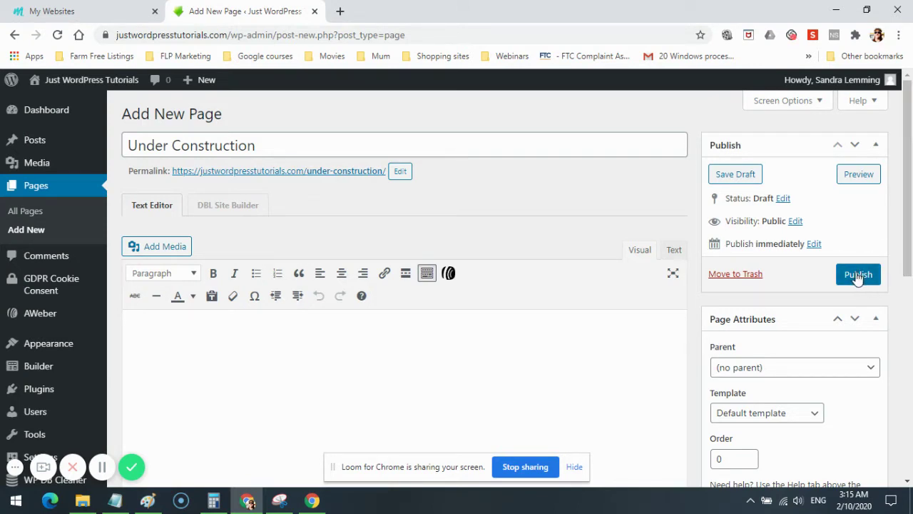
scroll(852, 360, down, 6)
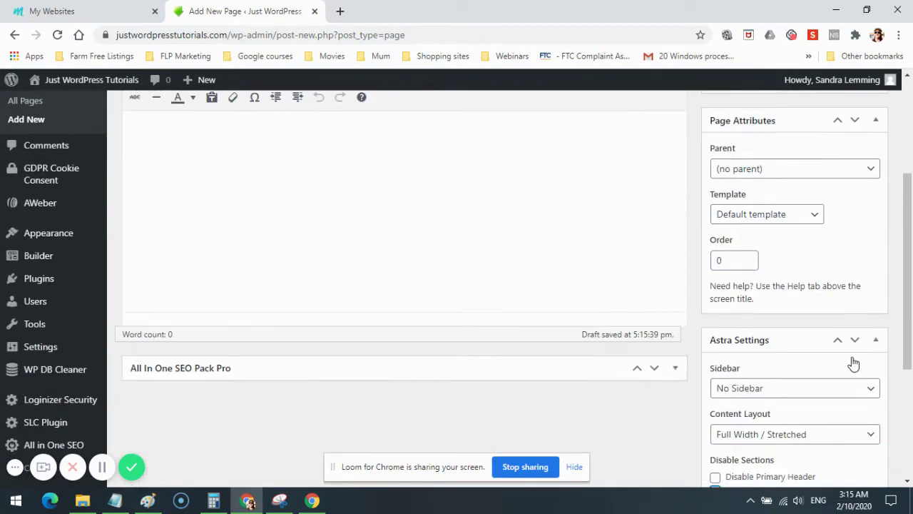
scroll(852, 363, up, 3)
scroll(854, 342, up, 3)
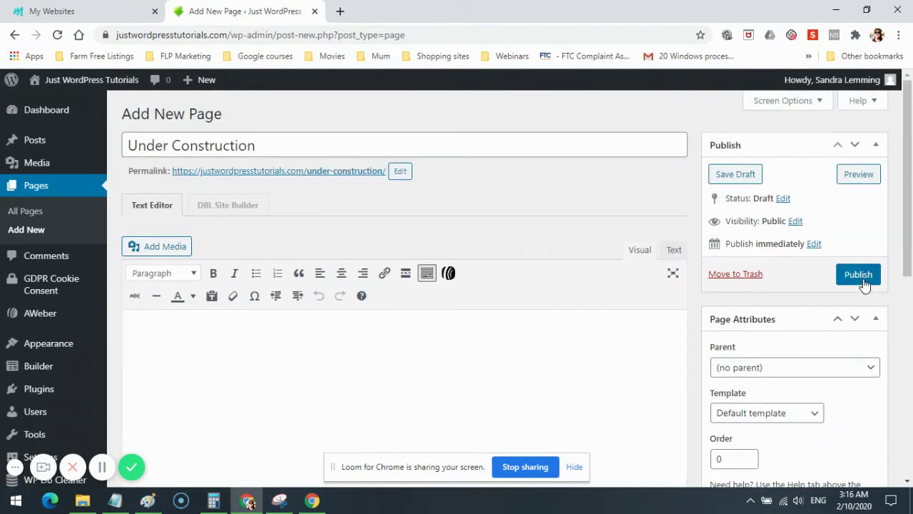
scroll(878, 342, down, 5)
scroll(878, 342, down, 1)
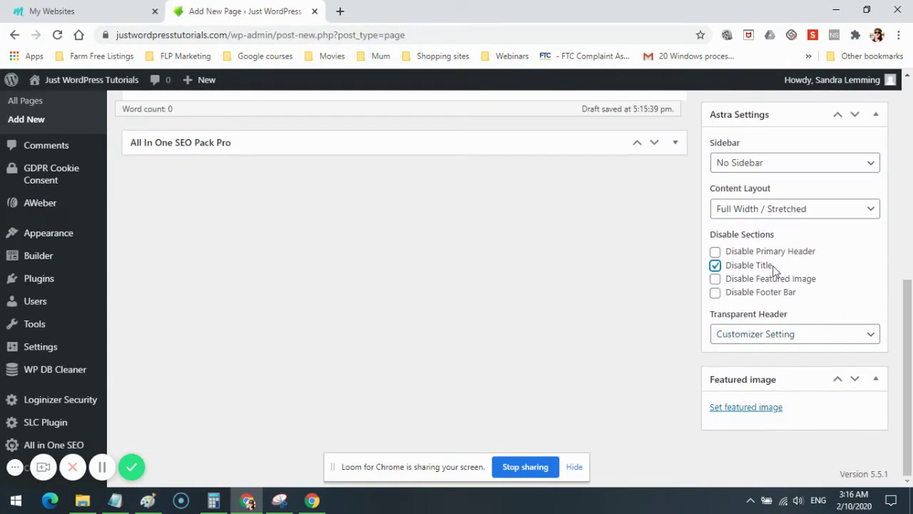
click(716, 252)
click(716, 265)
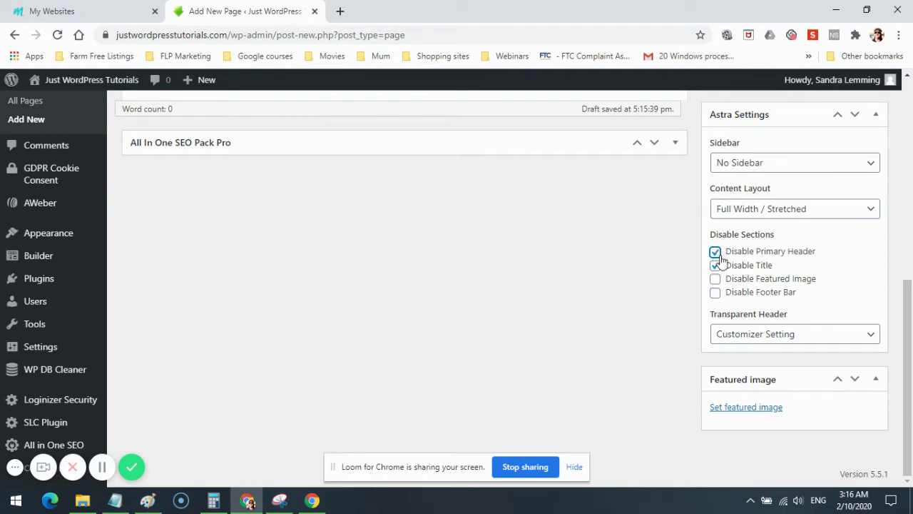
click(715, 293)
click(716, 252)
- Publish the Under Construction page and open it in the DBL Site Builder
scroll(828, 302, up, 6)
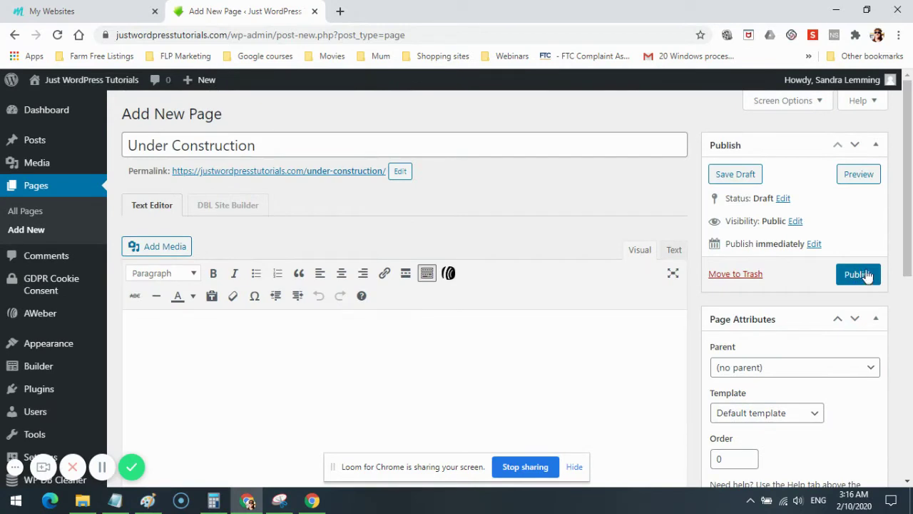
click(864, 275)
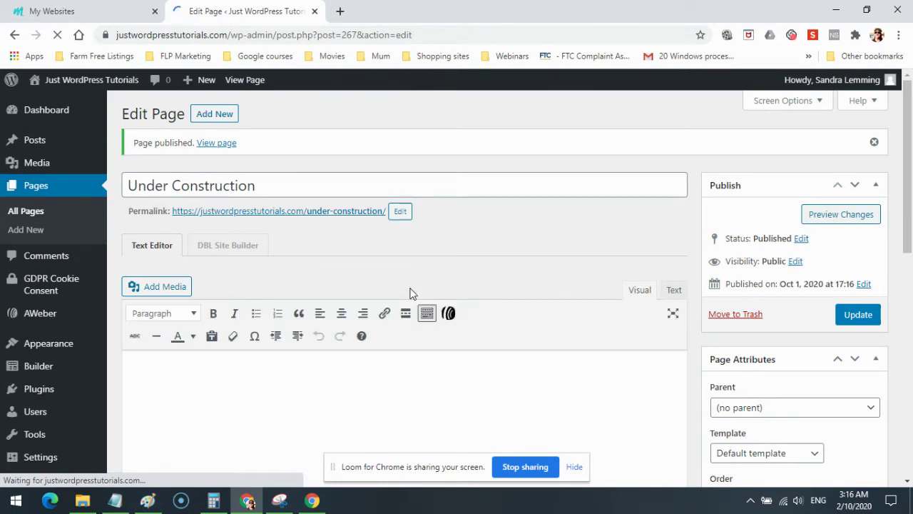
click(235, 247)
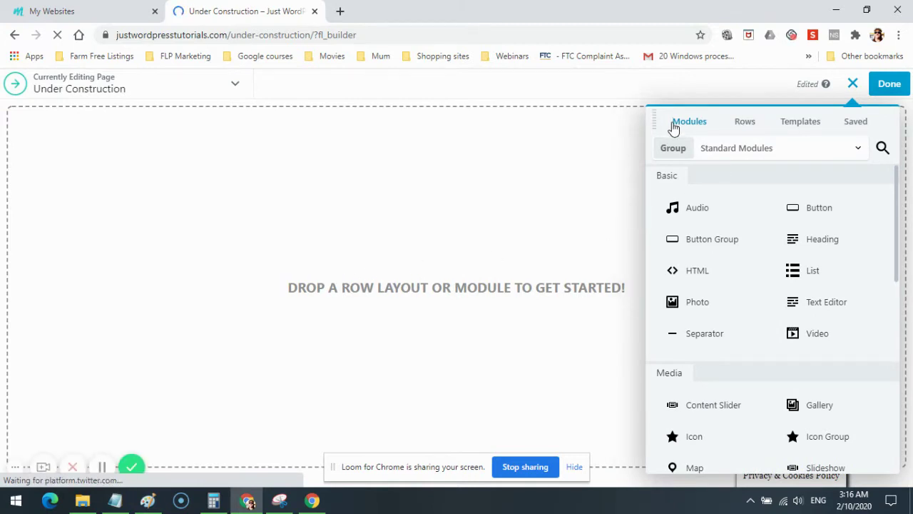
- Add a 1 Column row layout to the empty page
click(745, 124)
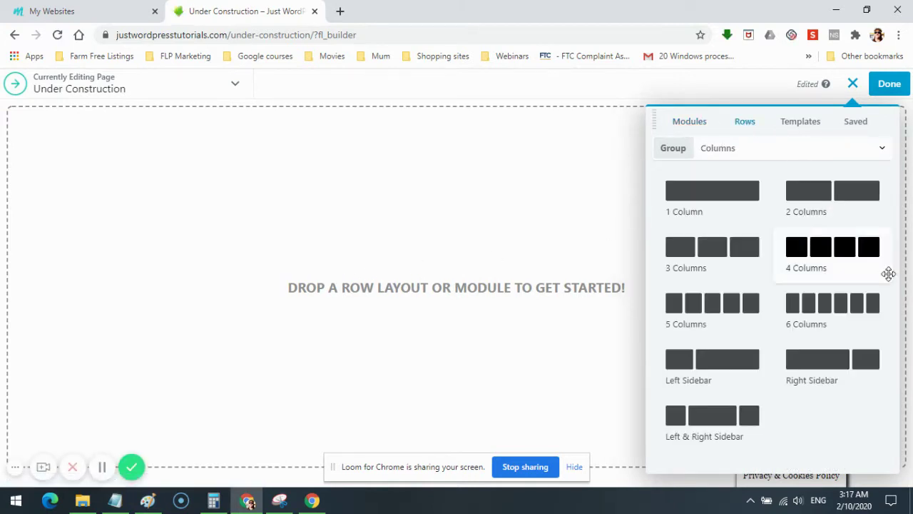
drag(728, 200, 423, 132)
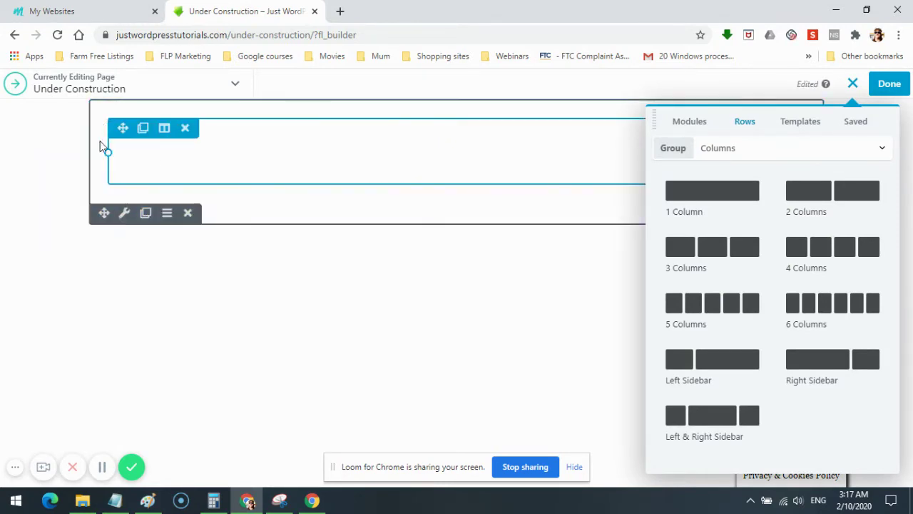
mouse_move(119, 214)
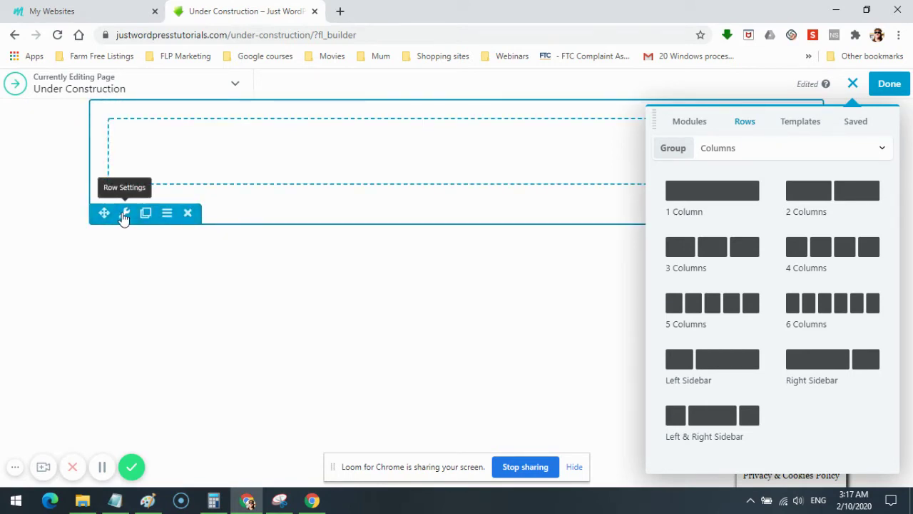
click(124, 214)
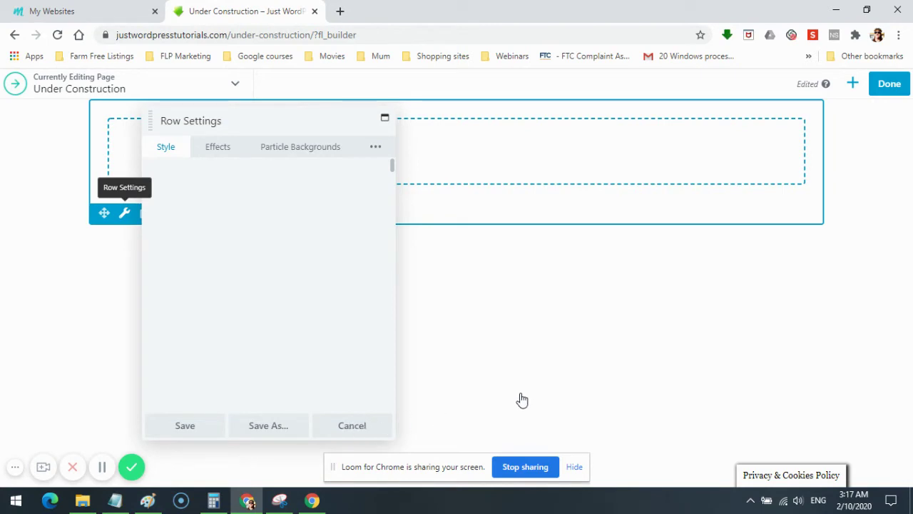
click(358, 430)
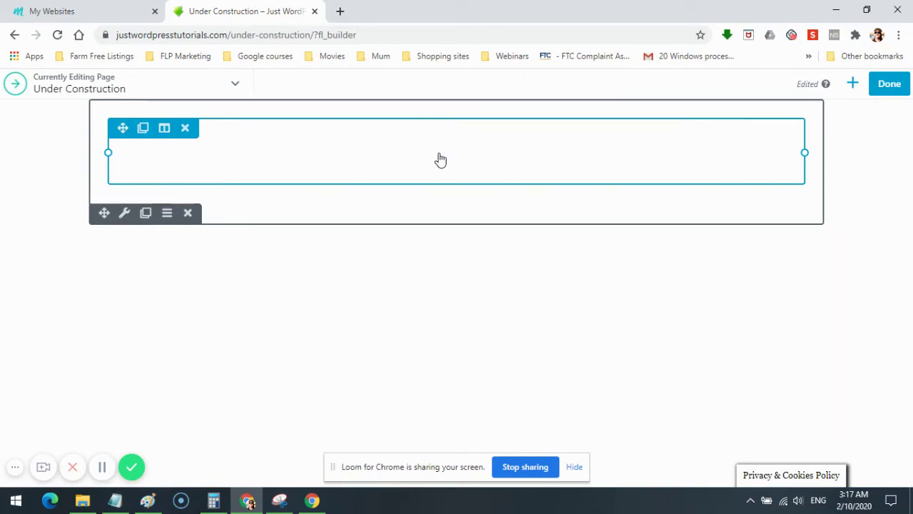
- Set both the row's width and its content width to Full Width in the row settings
click(126, 214)
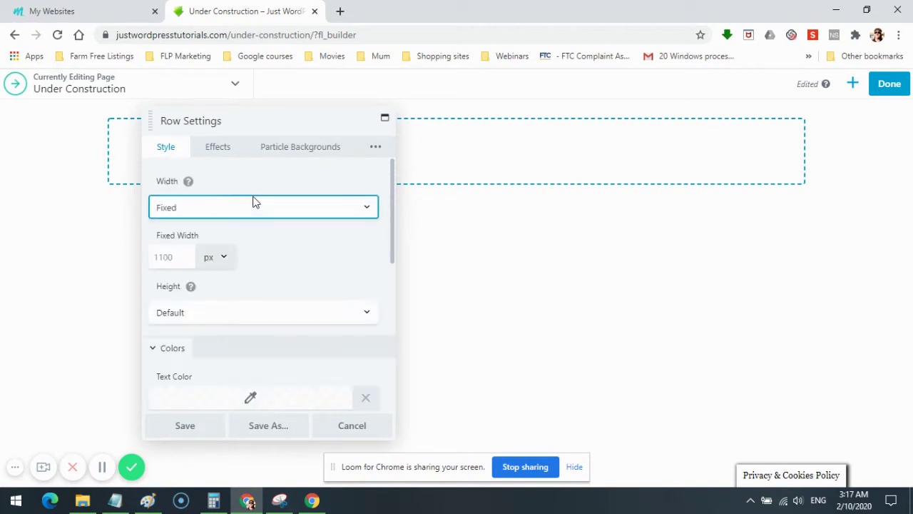
click(368, 210)
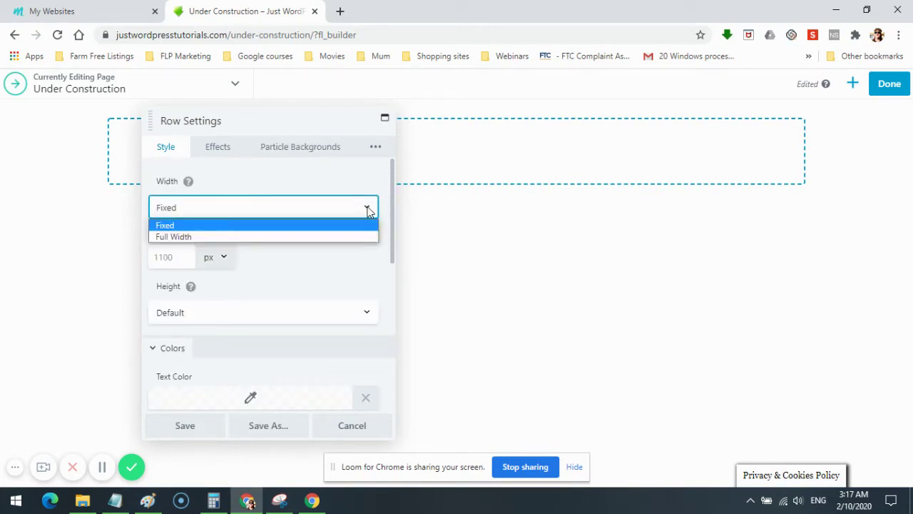
click(311, 237)
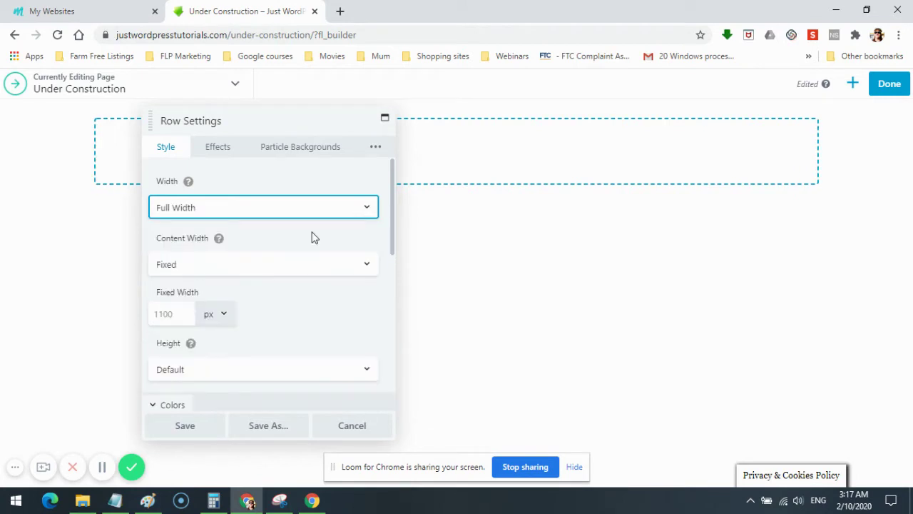
click(367, 266)
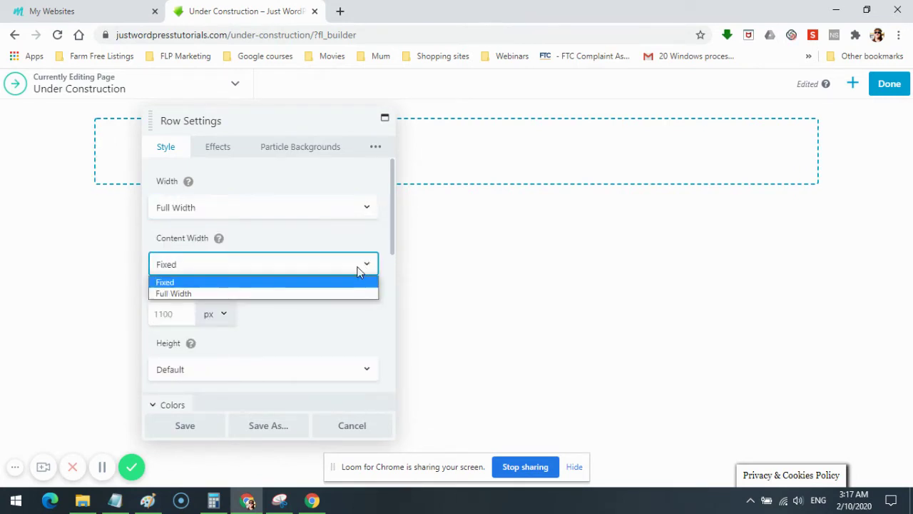
click(292, 294)
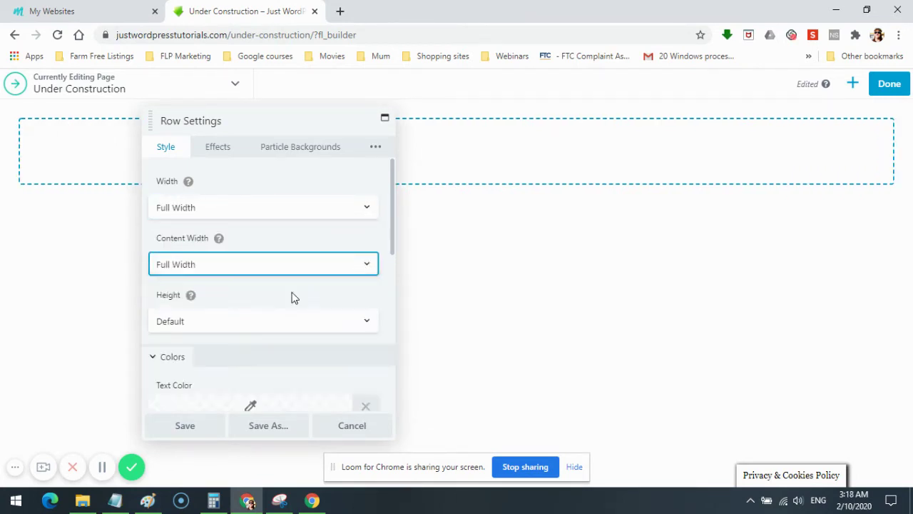
- Set the row's top padding and bottom padding to 400 px each in the advanced row settings
click(377, 147)
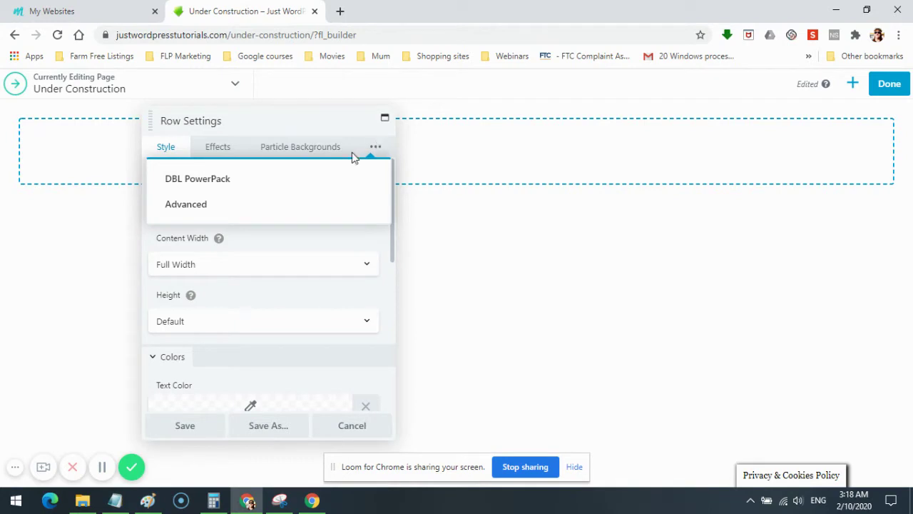
click(183, 205)
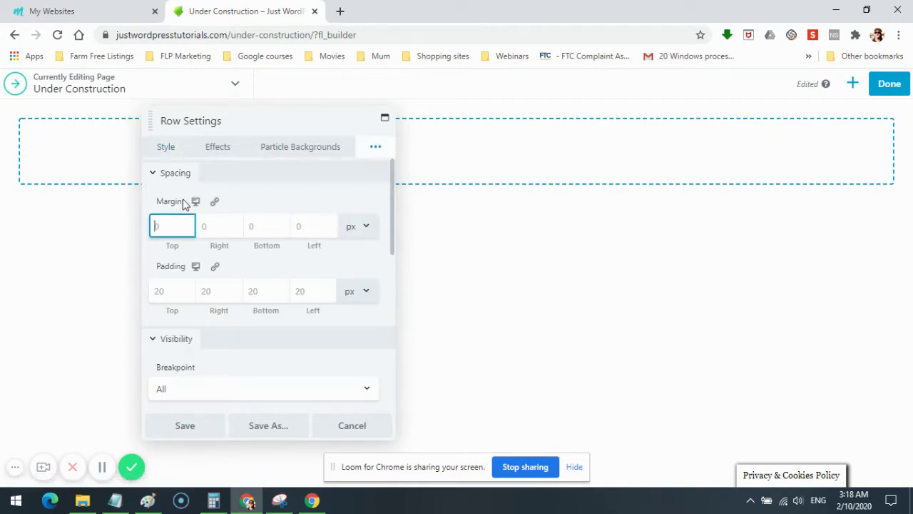
click(173, 293)
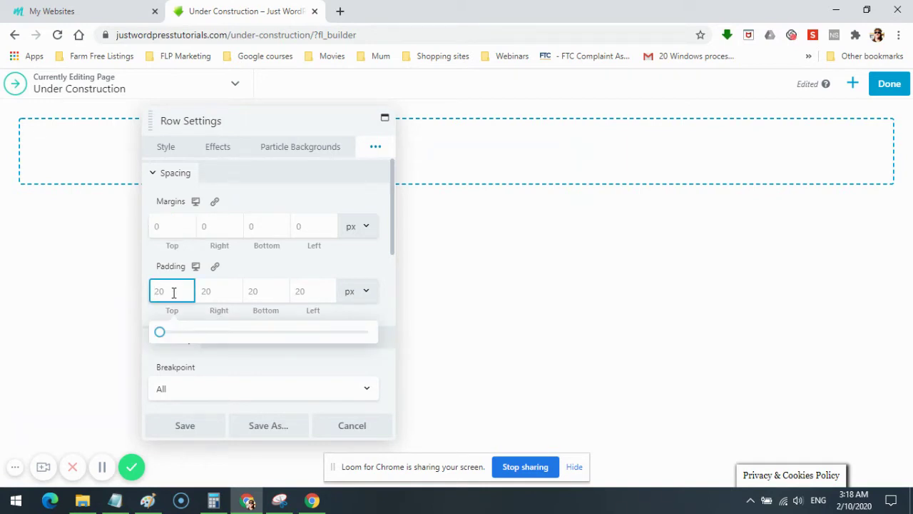
text(400)
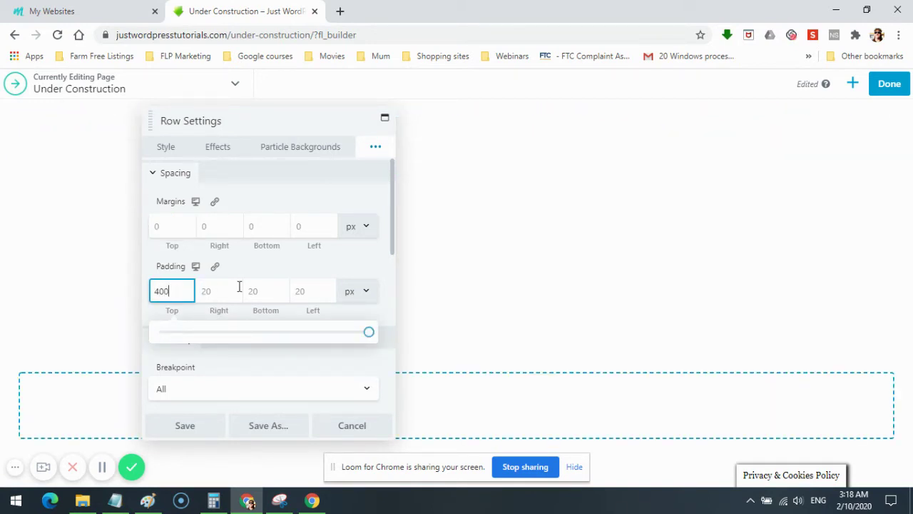
click(260, 290)
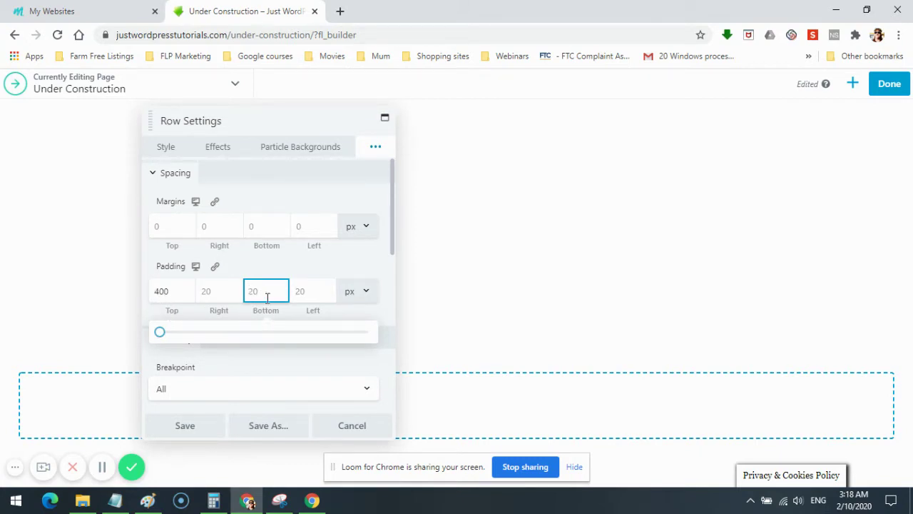
text(400)
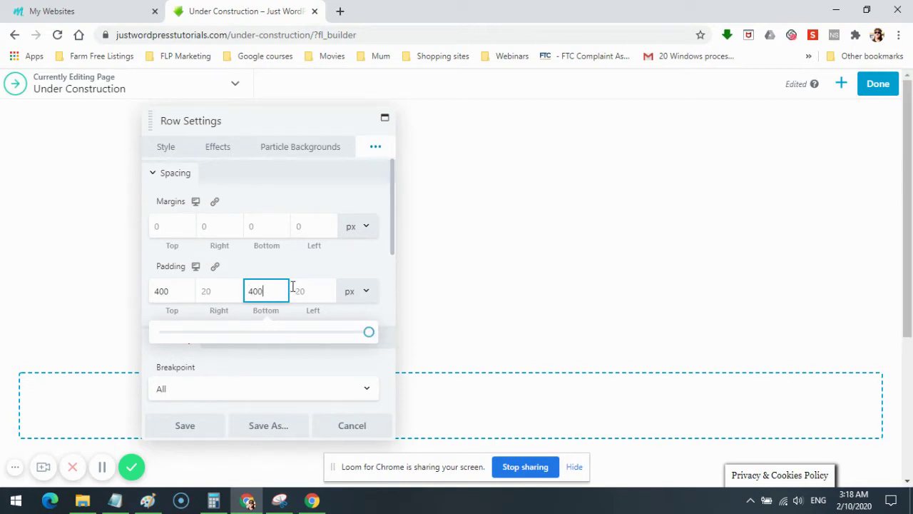
- Set the row's top padding to 150 px and save the row settings
scroll(303, 294, down, 3)
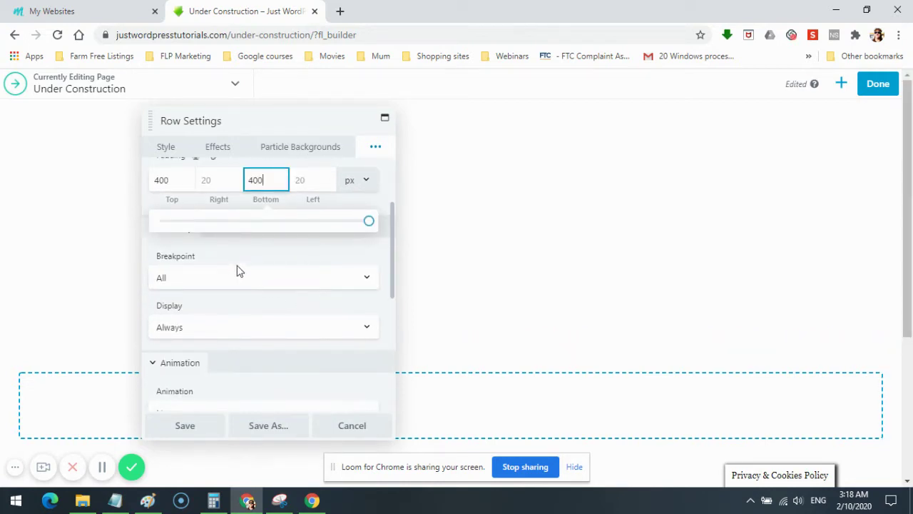
click(160, 180)
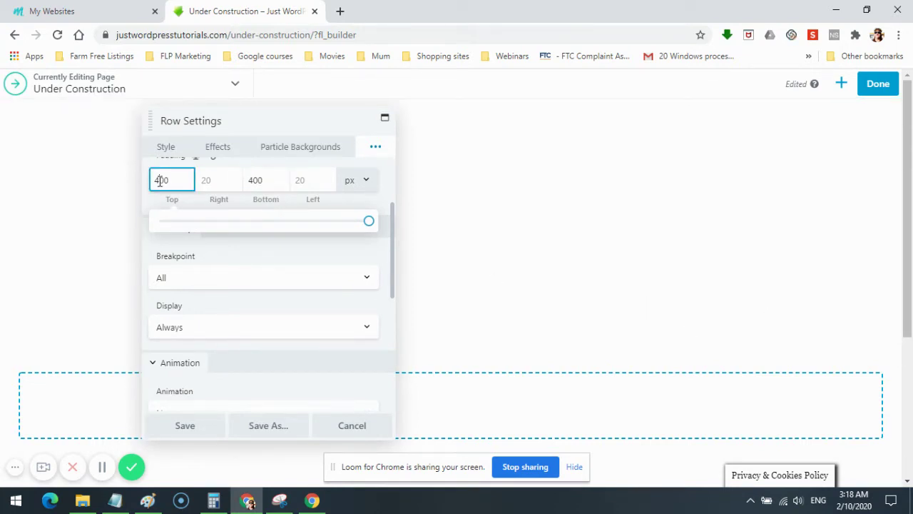
key(BackSpace)
key(Delete)
text(100)
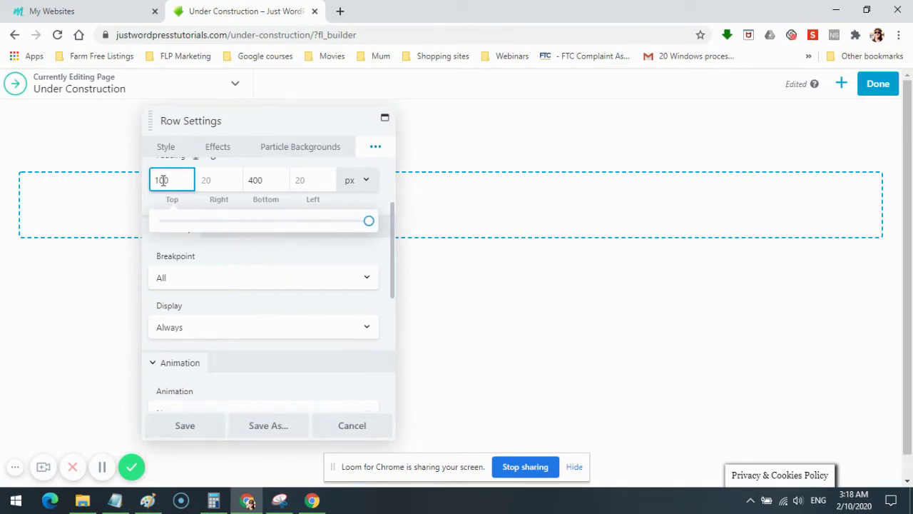
double_click(162, 181)
text(150)
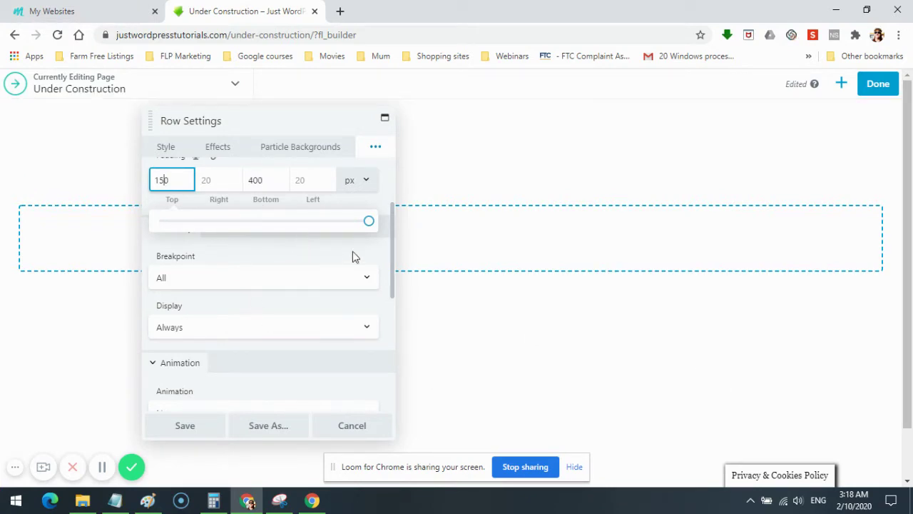
click(184, 426)
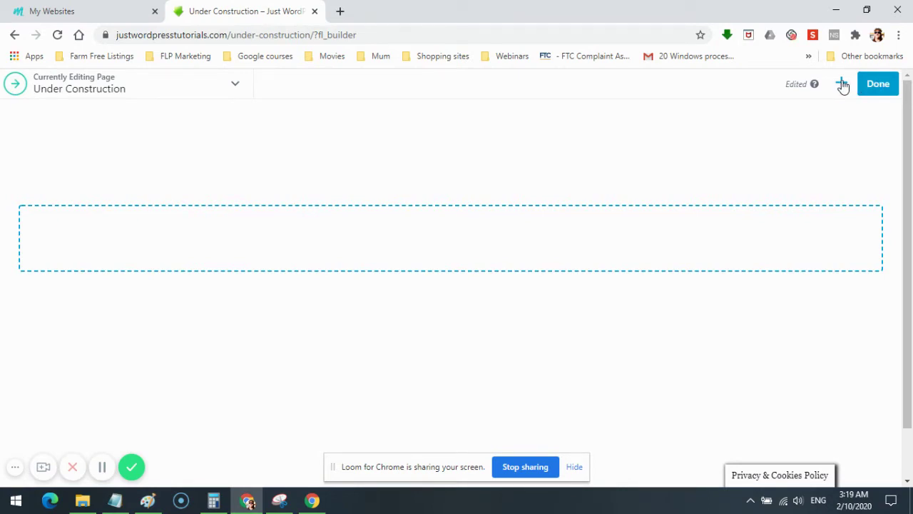
- Add a Text Editor module inside the row and open its General settings for text entry
click(842, 84)
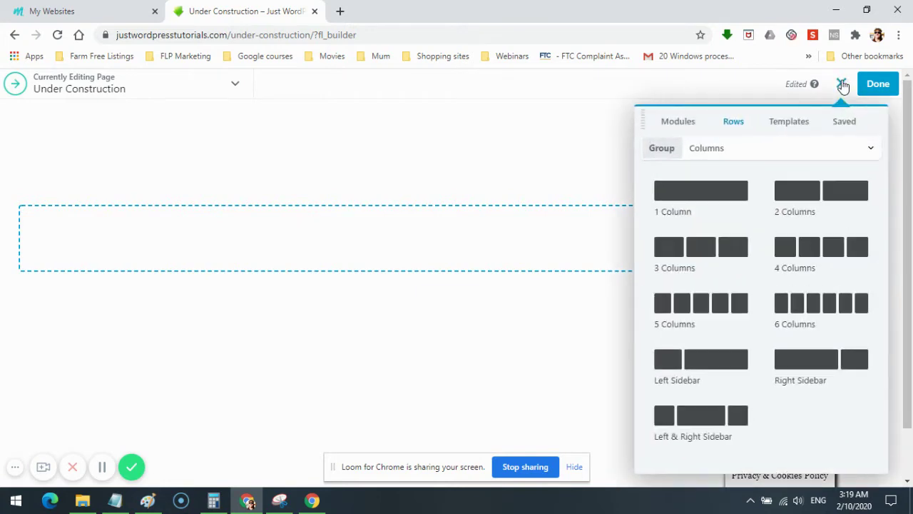
click(684, 126)
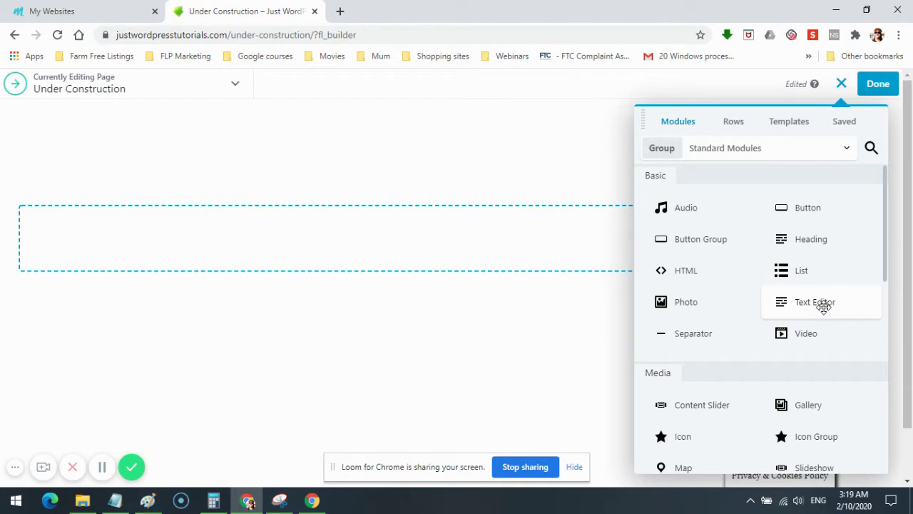
drag(824, 305, 416, 253)
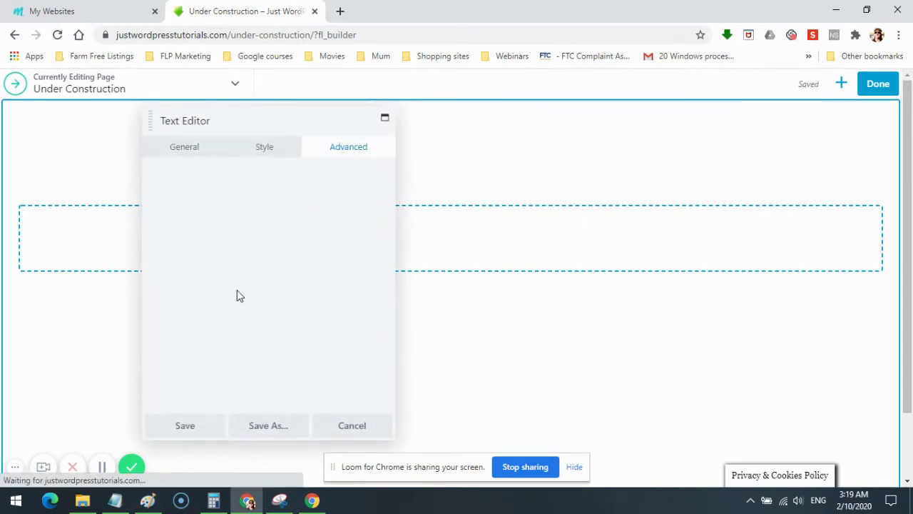
click(180, 148)
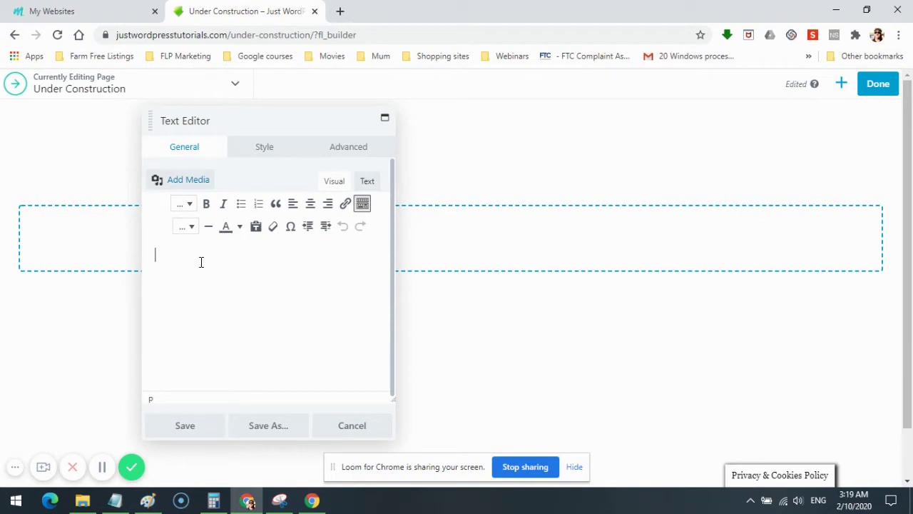
- Enter "This website is currently under construction and we will be bringing you some great content when it is finished." in the text module
text(This website is currently un)
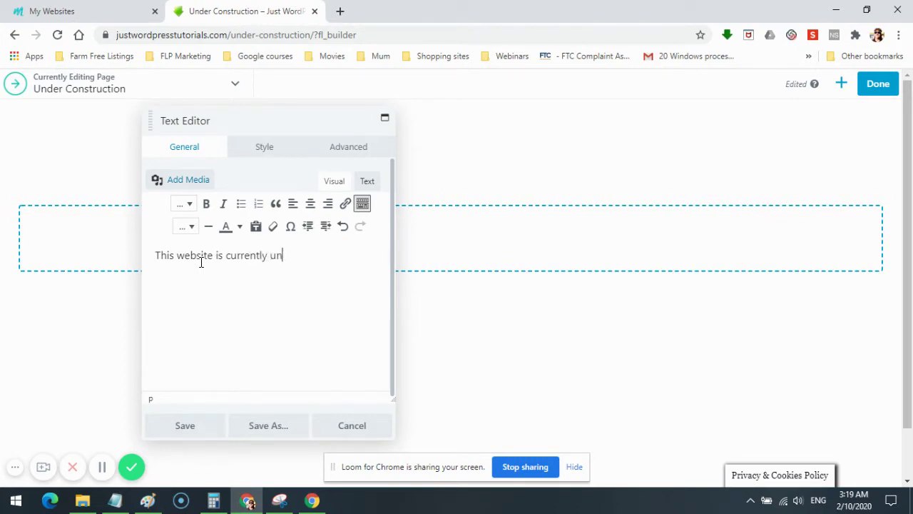
text(der co)
text(struction and)
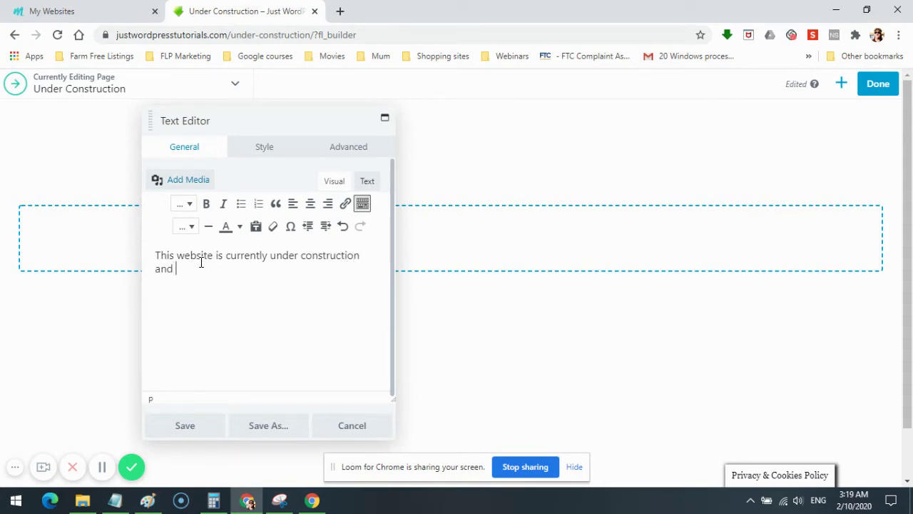
text( we will be bringing you some gr)
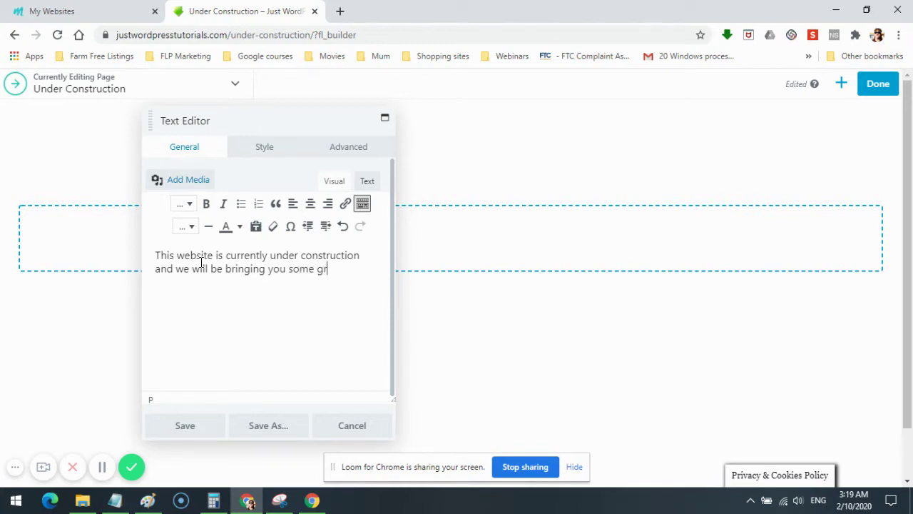
text(eat content when )
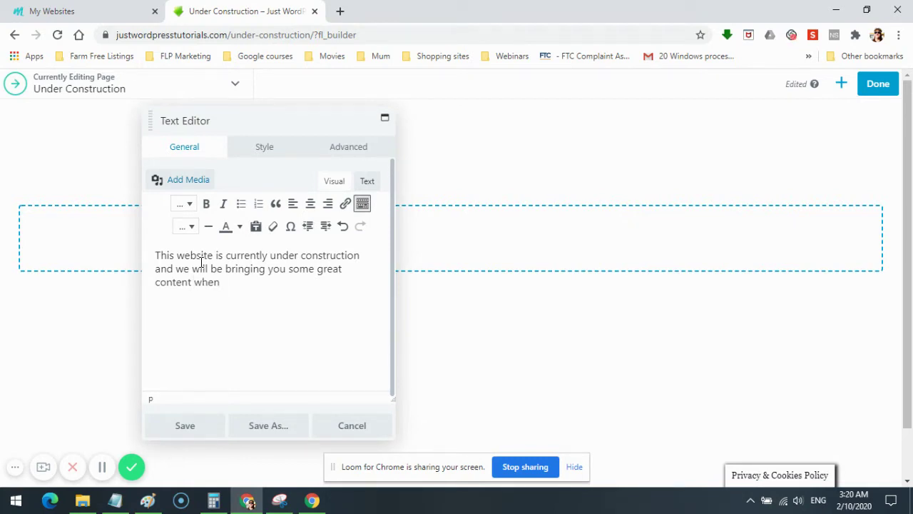
text(it is finished. Pleas)
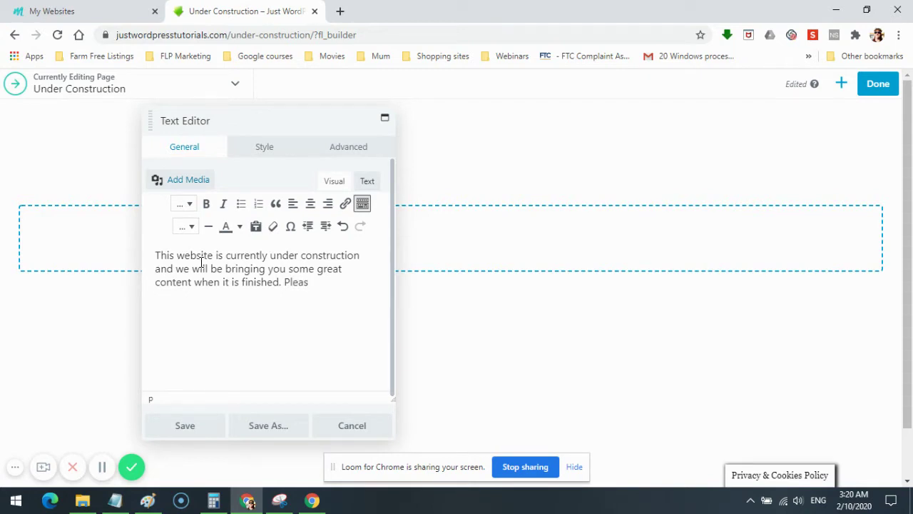
- Continue the module's text with "Please come back at the end of"
text(e come ba)
key(BackSpace)
key(BackSpace)
text(back)
text(at the en)
text(d of )
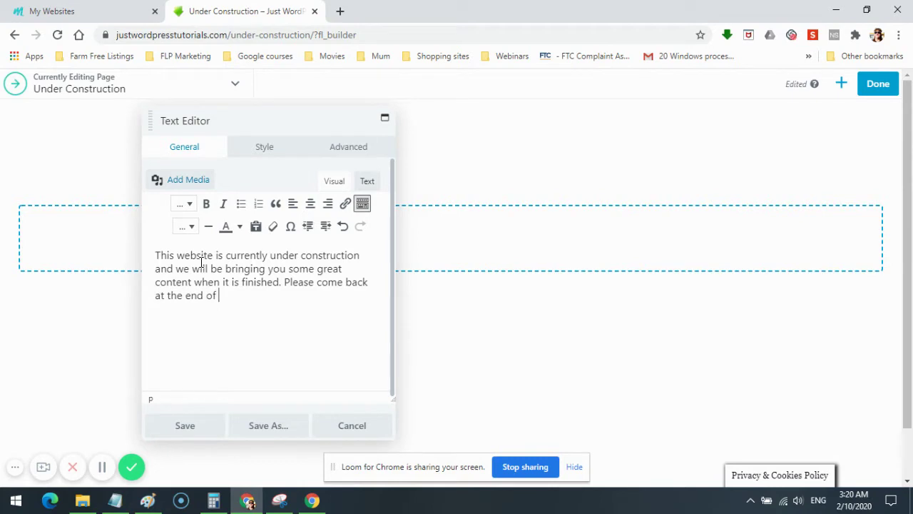
- Replace "at the end of" with "on October 18 for our big launch" in the last sentence
text(O)
key(BackSpace)
key(BackSpace)
key(BackSpace)
key(BackSpace)
key(BackSpace)
key(BackSpace)
key(BackSpace)
key(BackSpace)
key(BackSpace)
key(BackSpace)
key(BackSpace)
key(BackSpace)
key(BackSpace)
key(BackSpace)
text(on the)
key(BackSpace)
key(BackSpace)
key(BackSpace)
text(October 18 for)
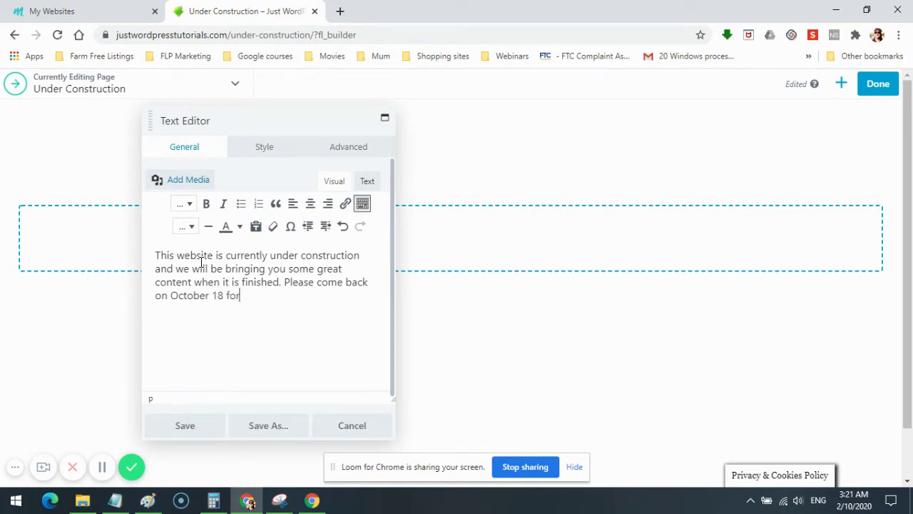
text( our big launch)
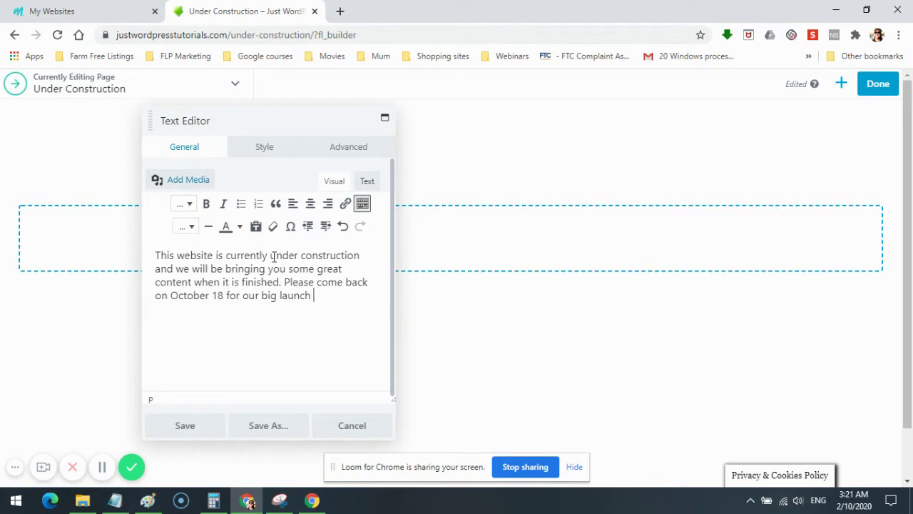
- Set the words "under construction" to a font size of 24px and center-align the whole text
drag(270, 256, 362, 257)
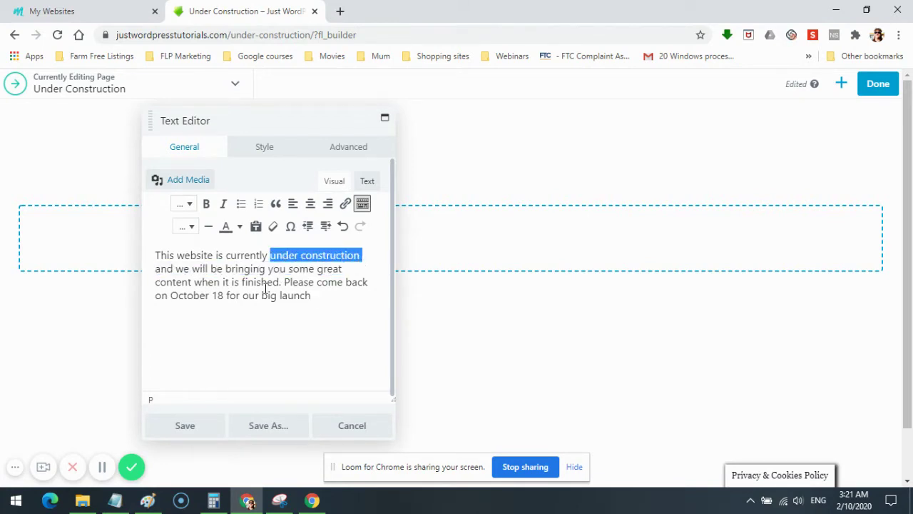
click(191, 227)
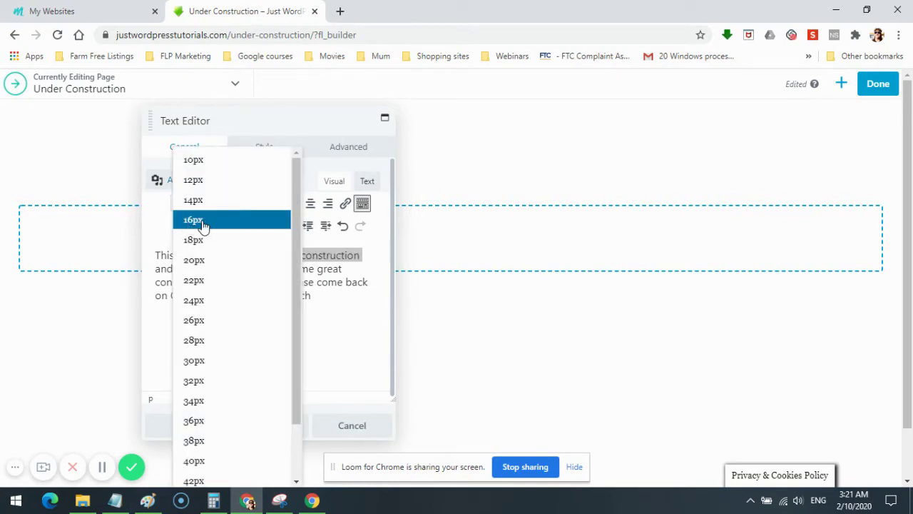
click(197, 301)
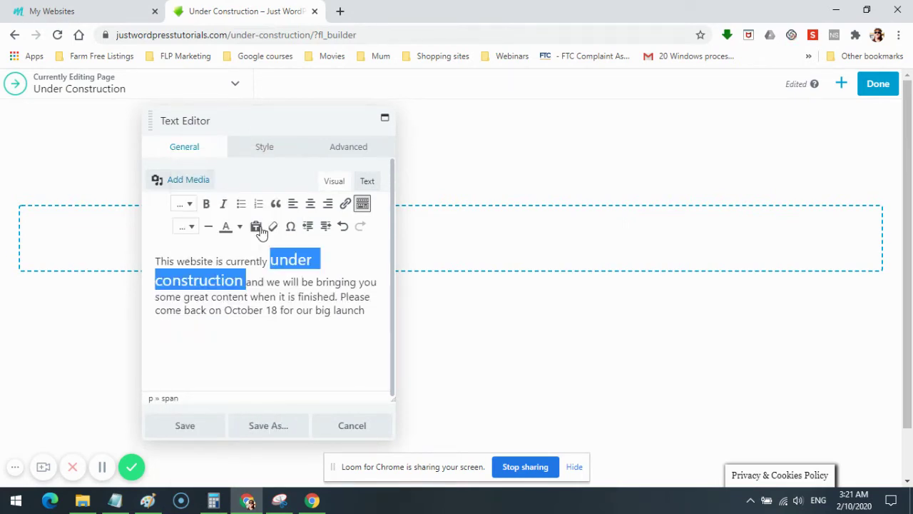
click(336, 253)
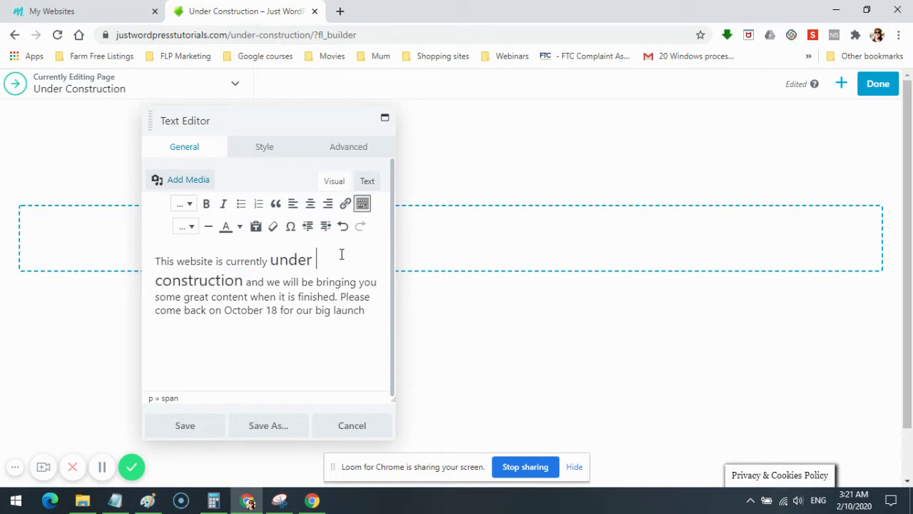
drag(366, 314, 154, 261)
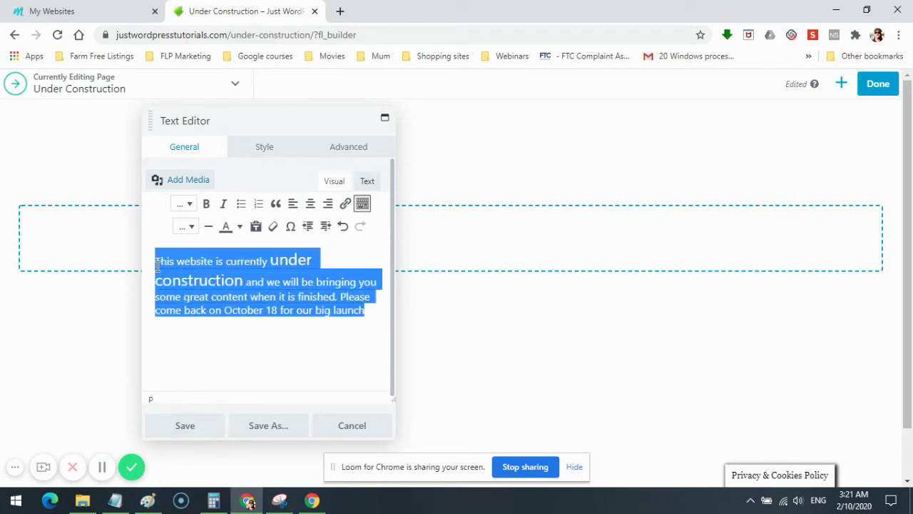
click(310, 205)
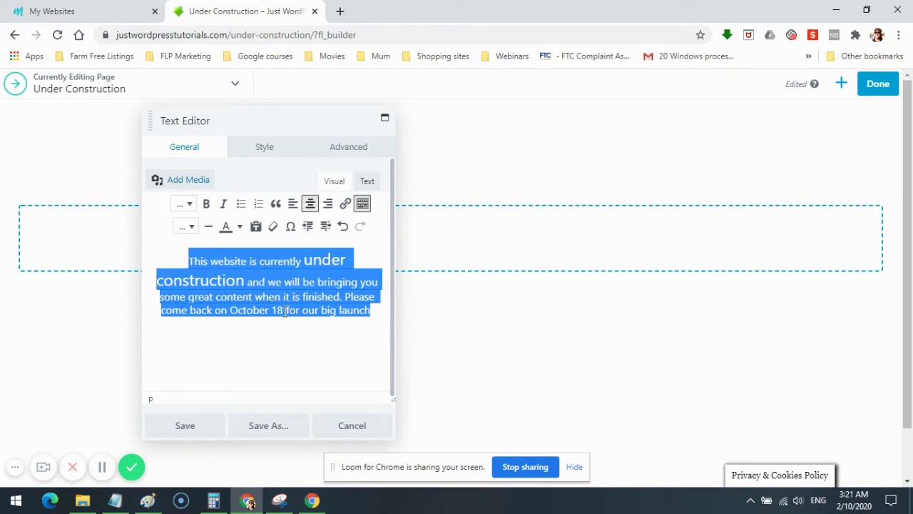
- Place "under construction" in its own paragraph, separate from the text before and after it
click(301, 261)
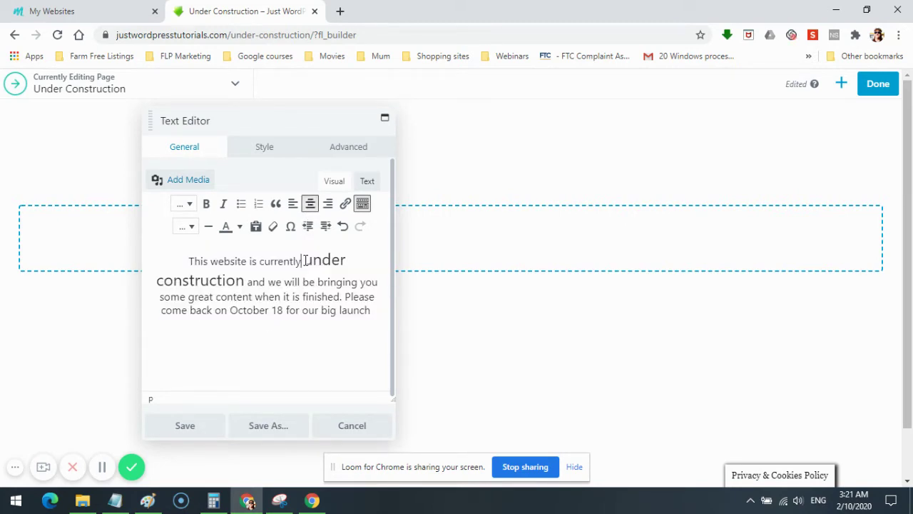
key(Return)
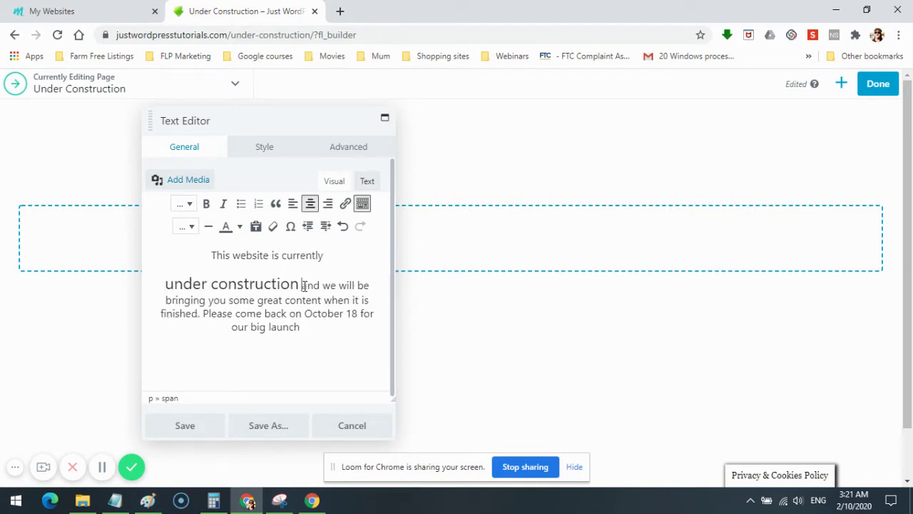
click(302, 285)
key(Return)
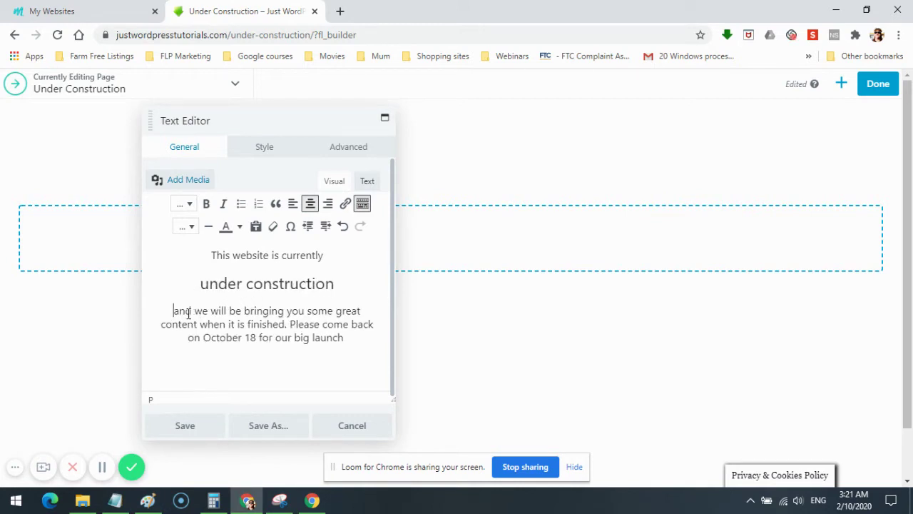
- Change "and we" to "We" and move the "Please come back" sentence into its own paragraph
drag(193, 312, 174, 311)
key(BackSpace)
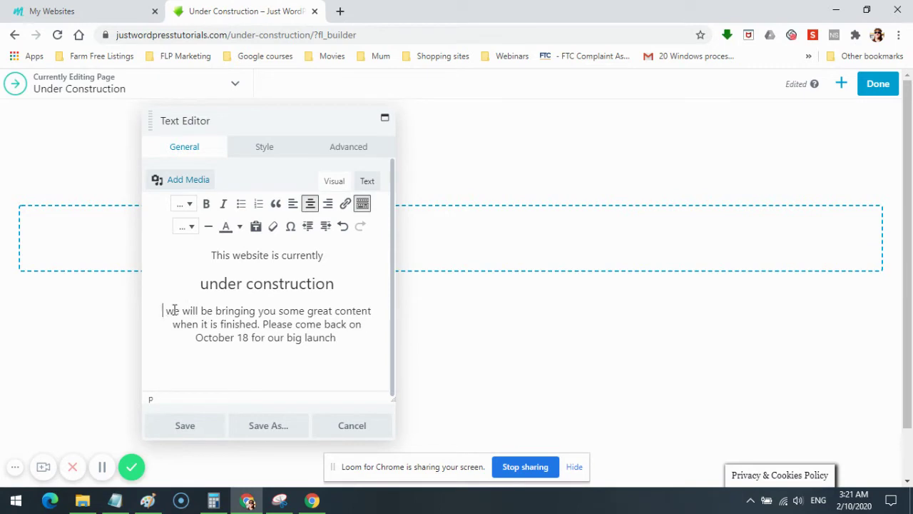
key(Delete)
text(W)
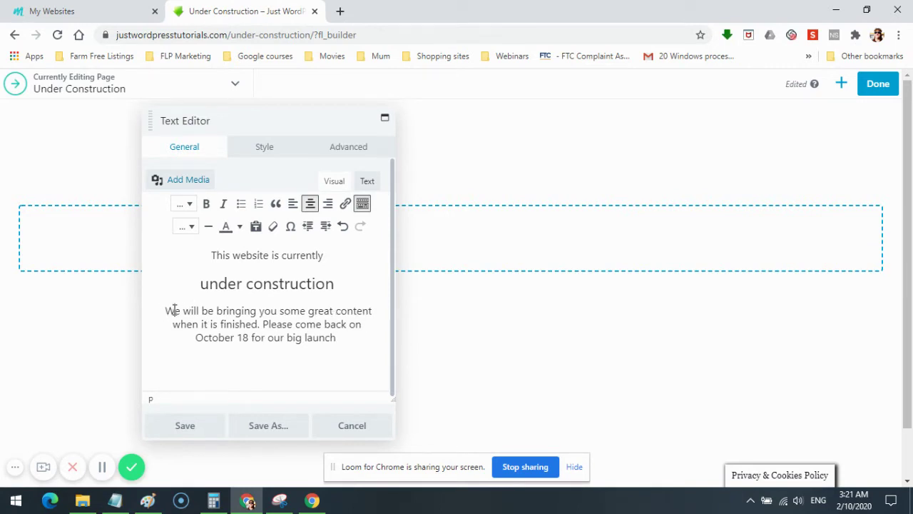
click(264, 325)
key(Return)
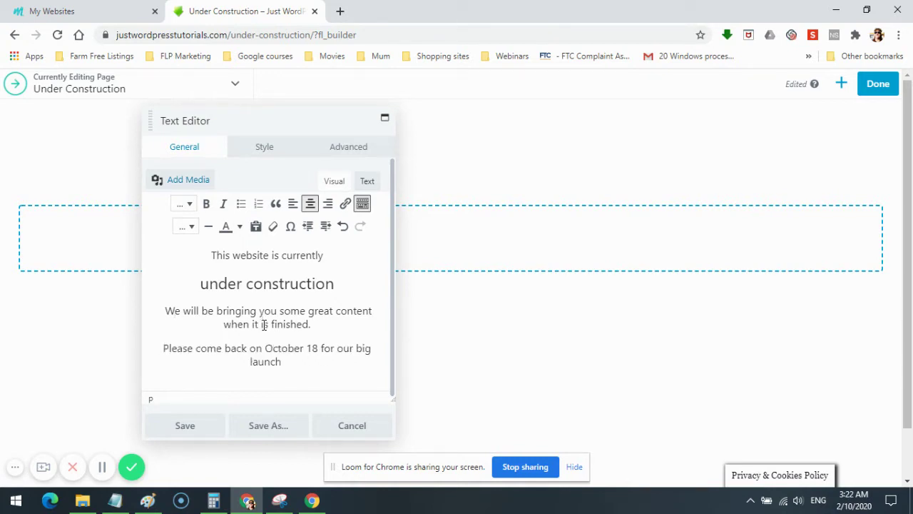
- Capitalize both words of the large centered line so it reads "Under Construction"
click(209, 284)
key(BackSpace)
text(U)
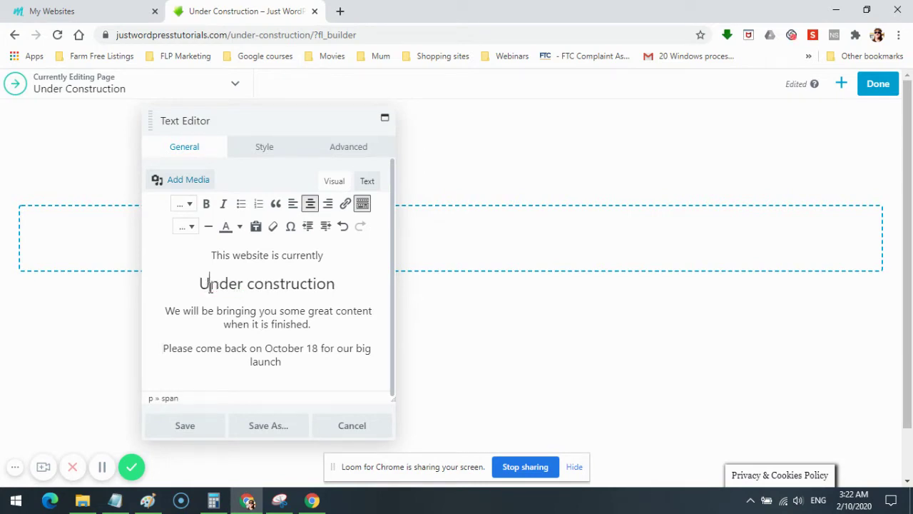
click(254, 284)
key(BackSpace)
text(C)
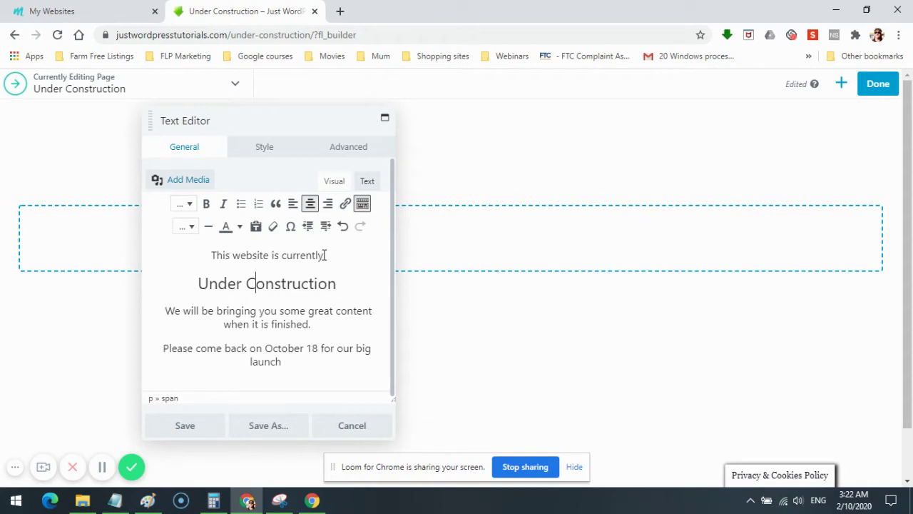
- Set the font size of the "This website is currently" line to 20px
drag(324, 255, 211, 255)
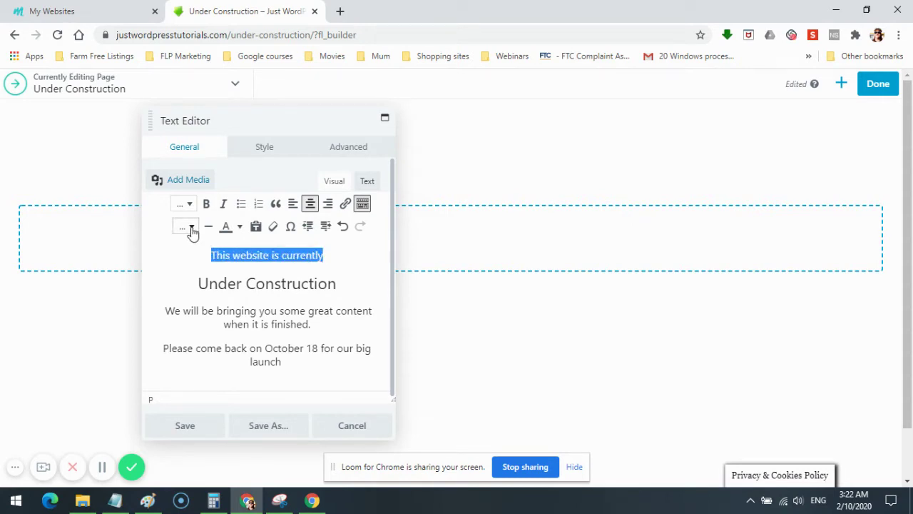
click(191, 228)
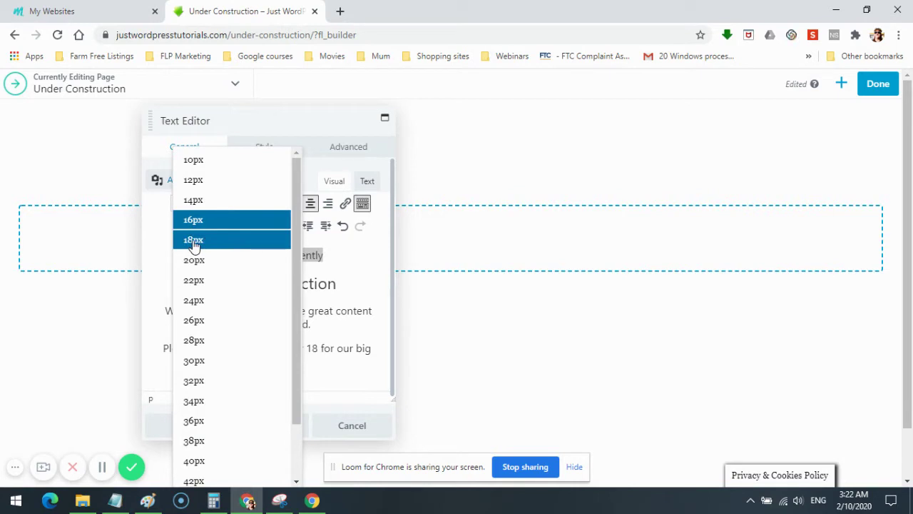
click(189, 261)
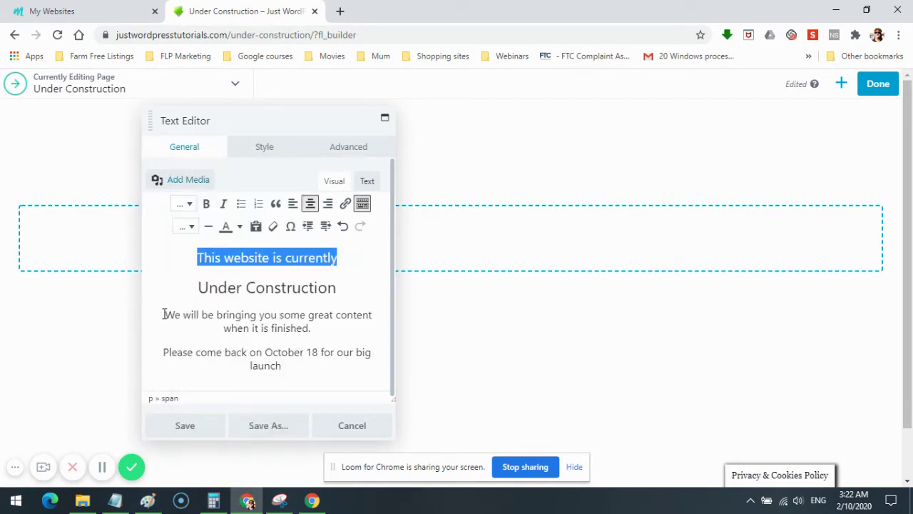
- Set the font size of the "We will be bringing" paragraph to 20px and the "Please come back" paragraph to 22px
drag(163, 314, 319, 333)
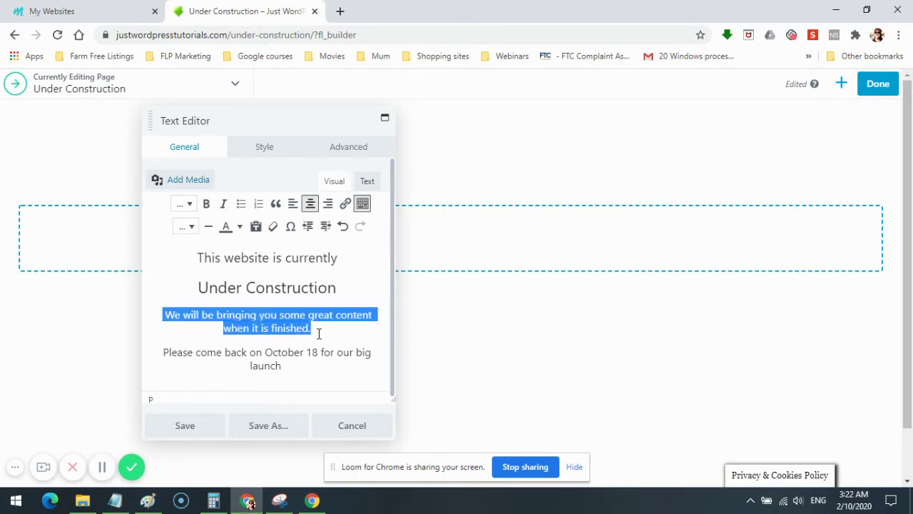
click(191, 228)
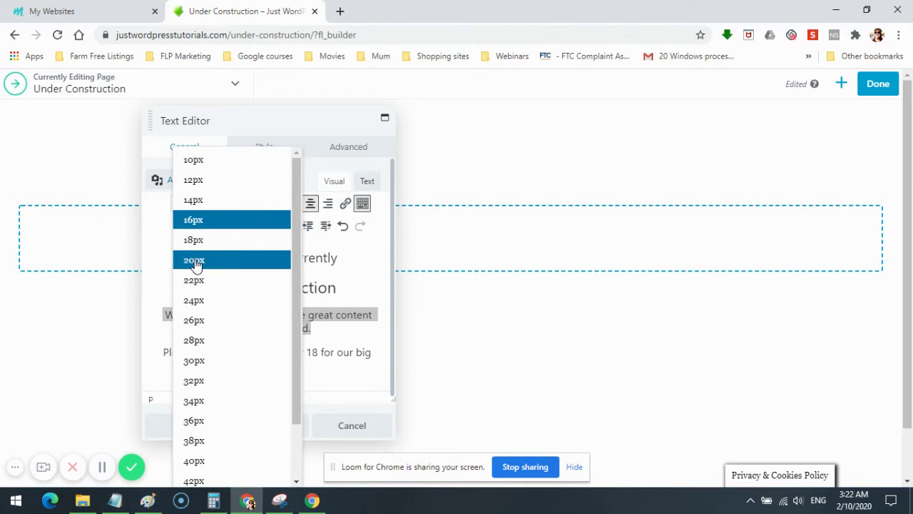
click(194, 261)
drag(284, 373, 165, 349)
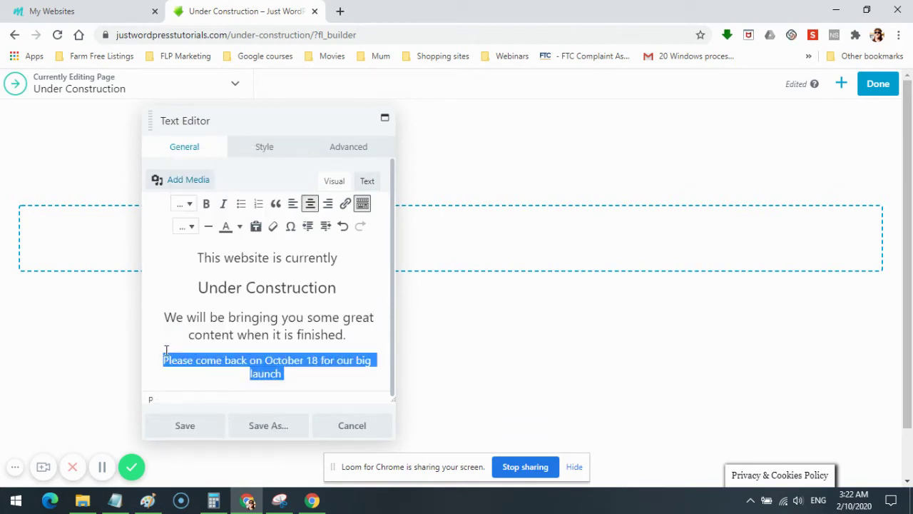
click(191, 233)
click(191, 278)
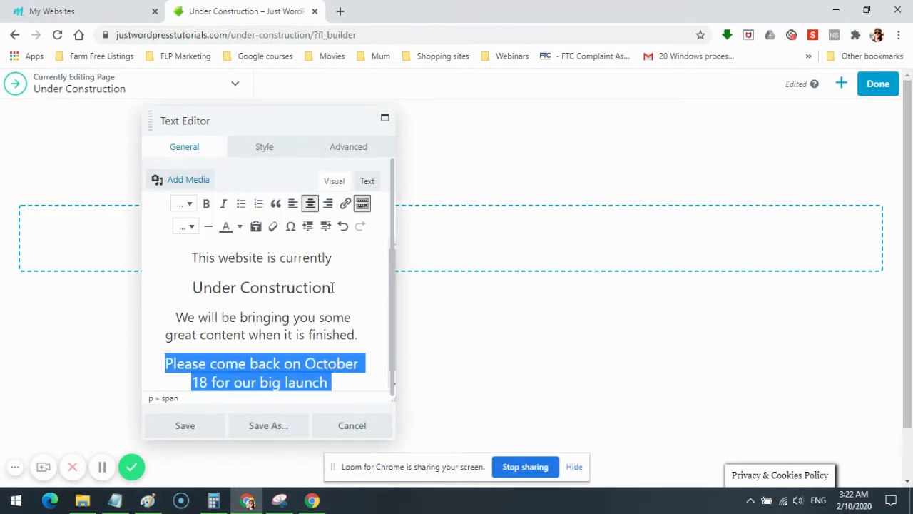
- Make the "Under Construction" line bold at 28px and save the text module
drag(332, 288, 191, 287)
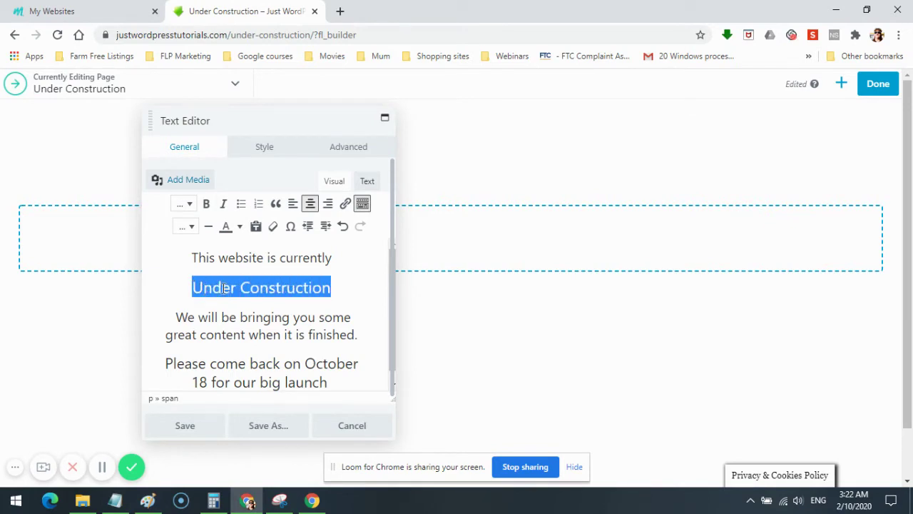
click(191, 228)
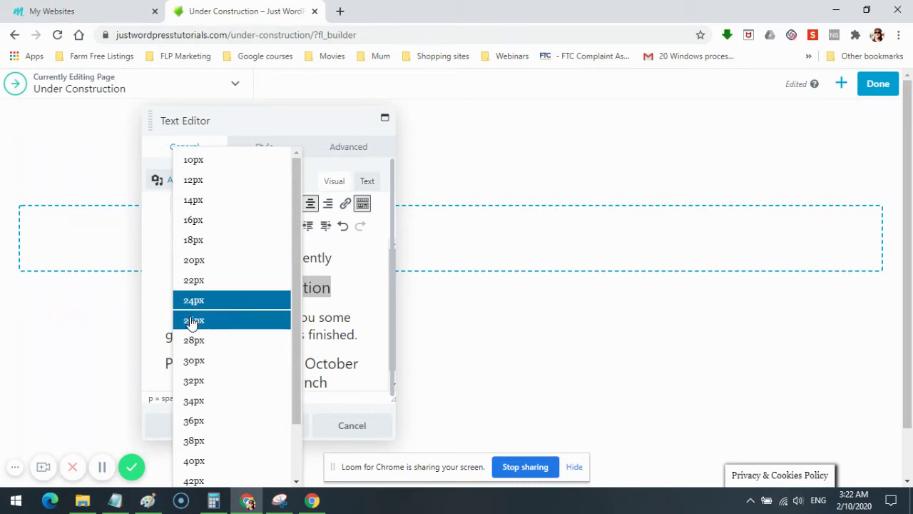
click(192, 341)
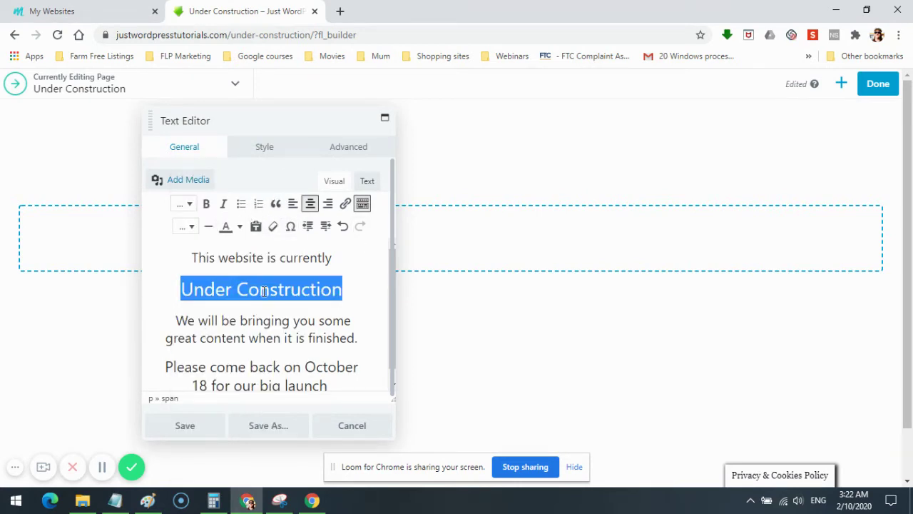
click(207, 205)
click(366, 294)
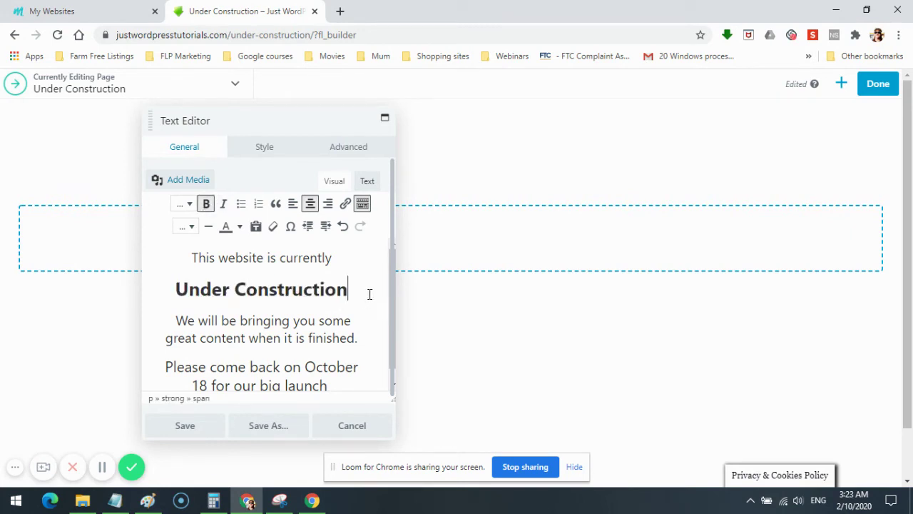
click(184, 426)
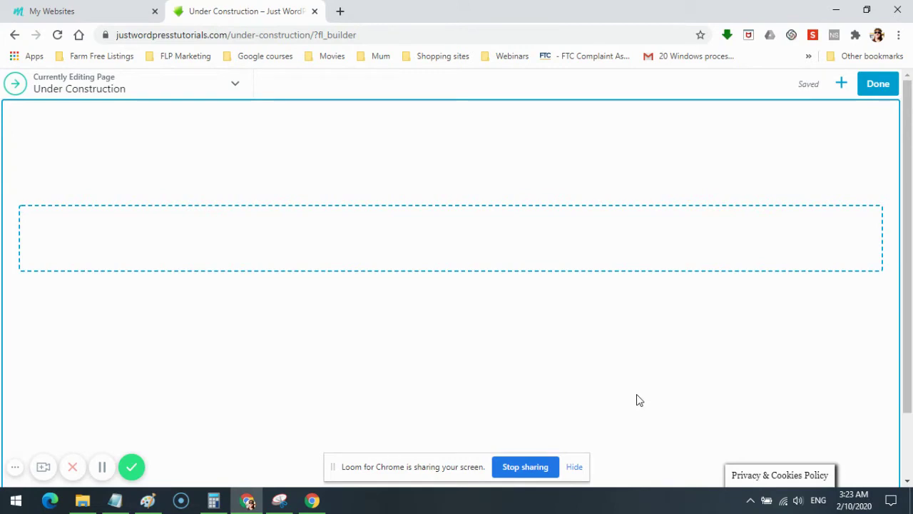
- Finish editing by saving the page as a draft, then reopen it in DBL Site Builder
click(841, 84)
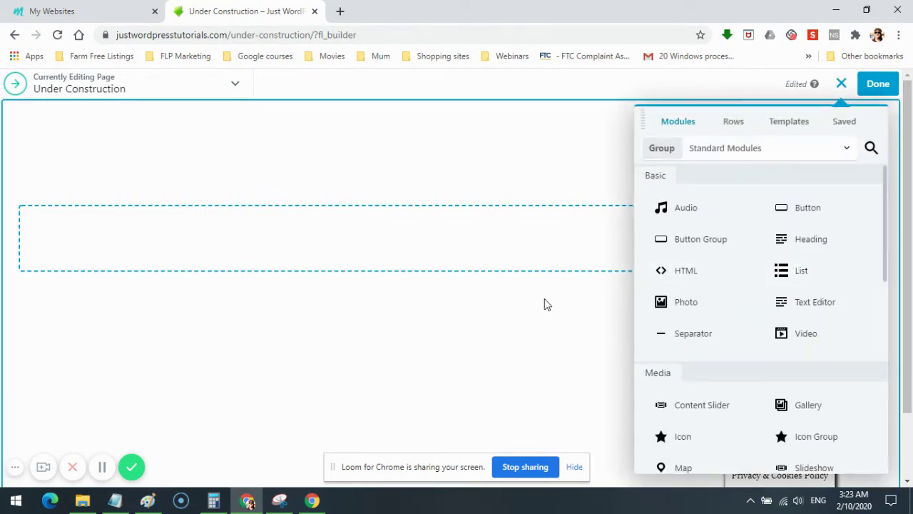
click(878, 83)
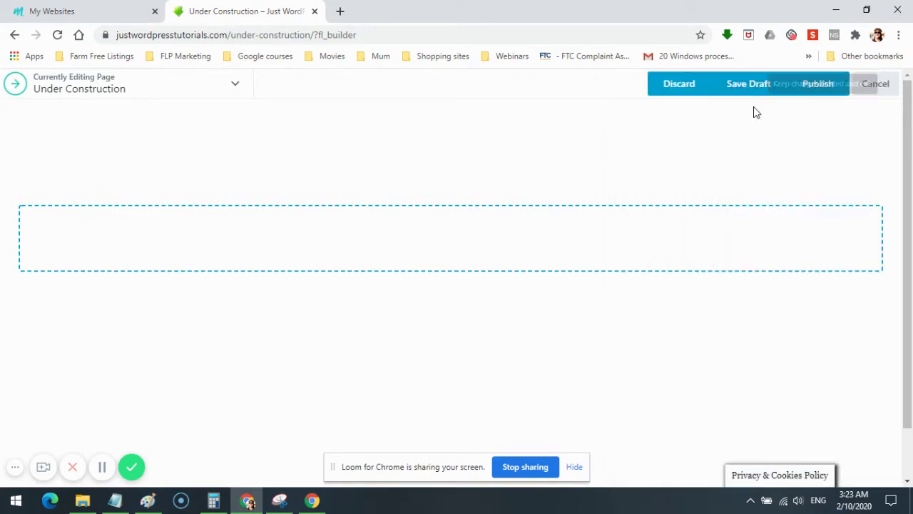
click(741, 84)
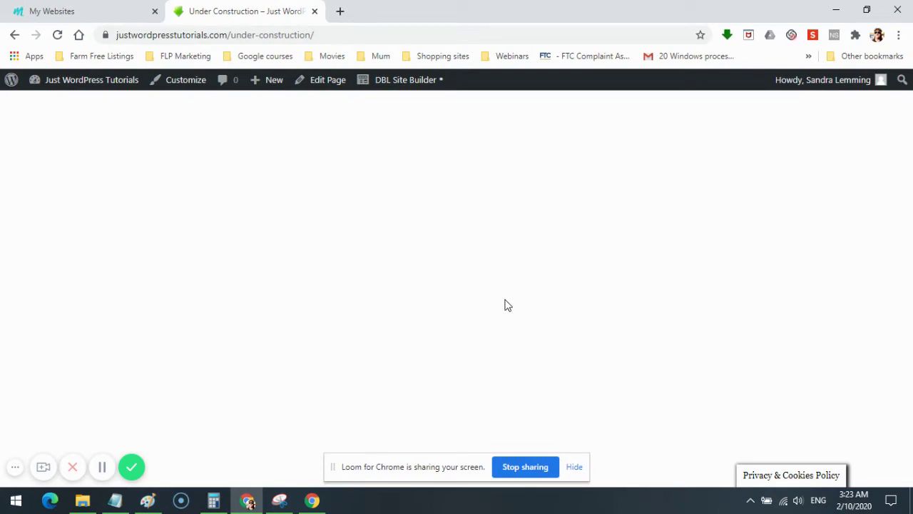
click(414, 83)
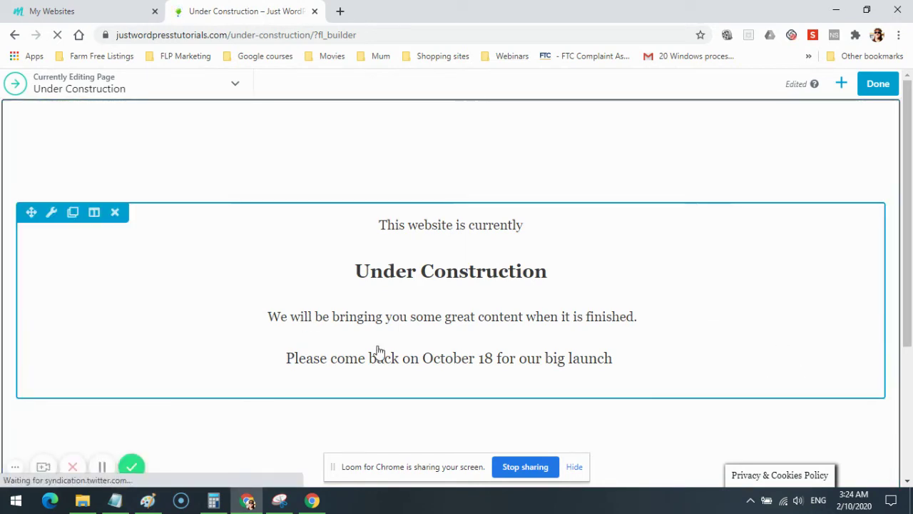
click(843, 84)
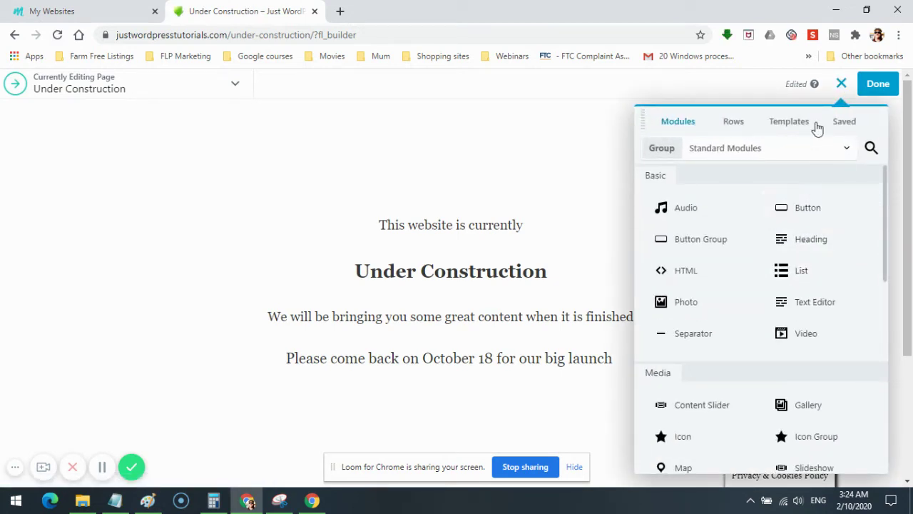
click(842, 85)
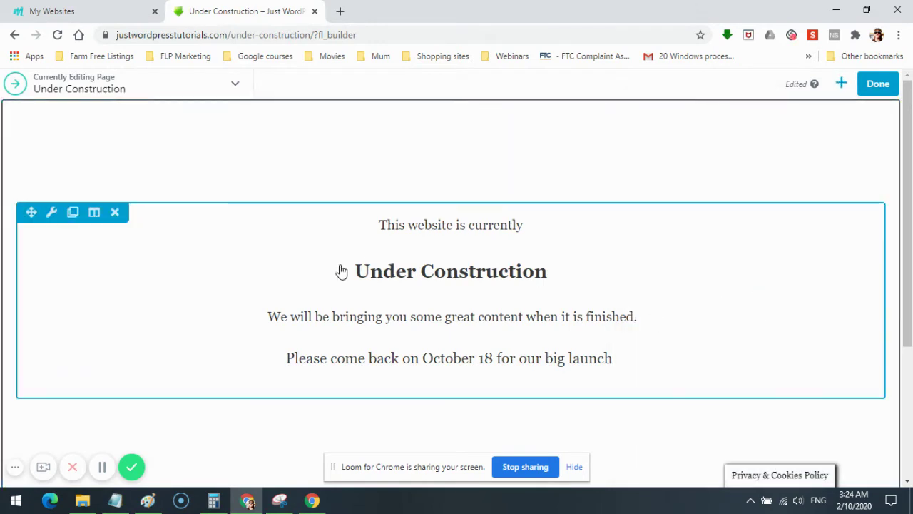
scroll(24, 195, down, 2)
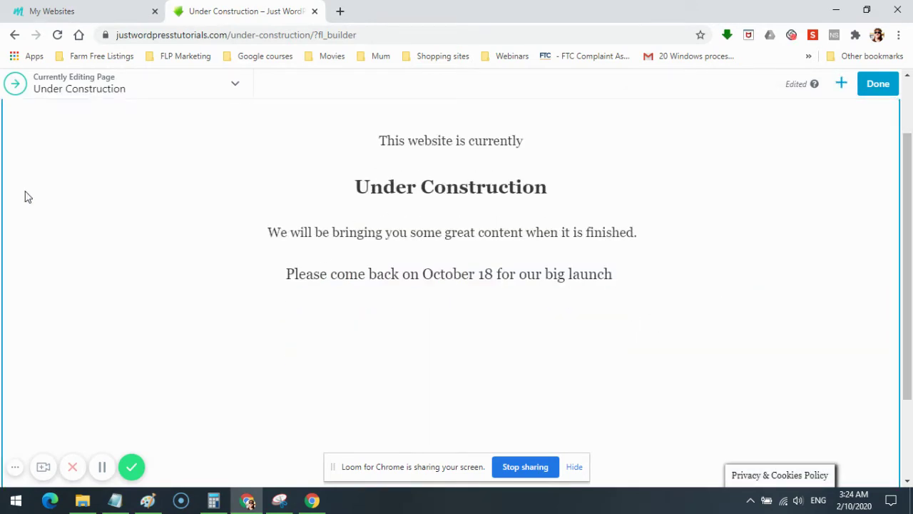
scroll(39, 360, down, 1)
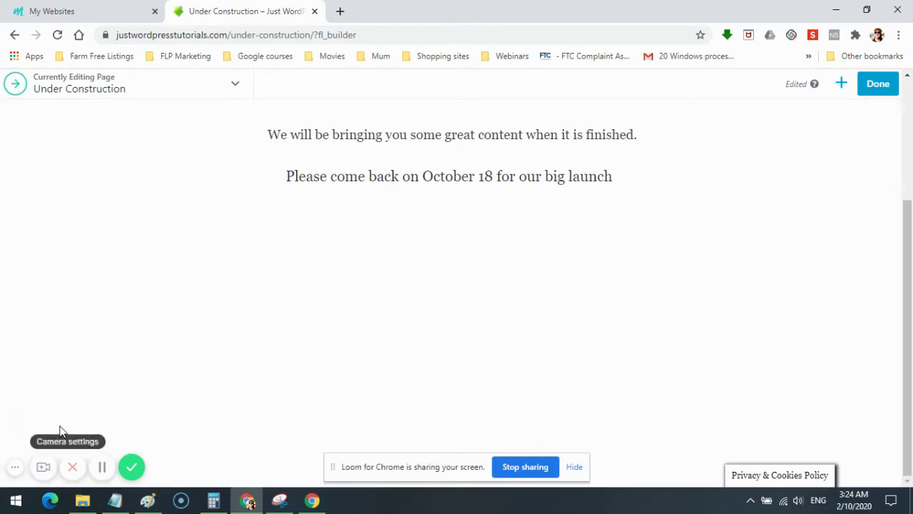
scroll(64, 375, down, 1)
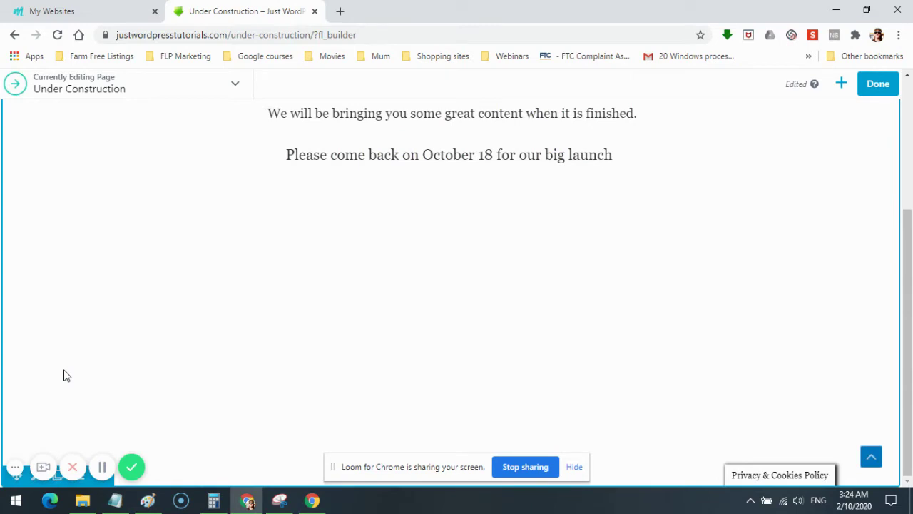
scroll(21, 460, up, 1)
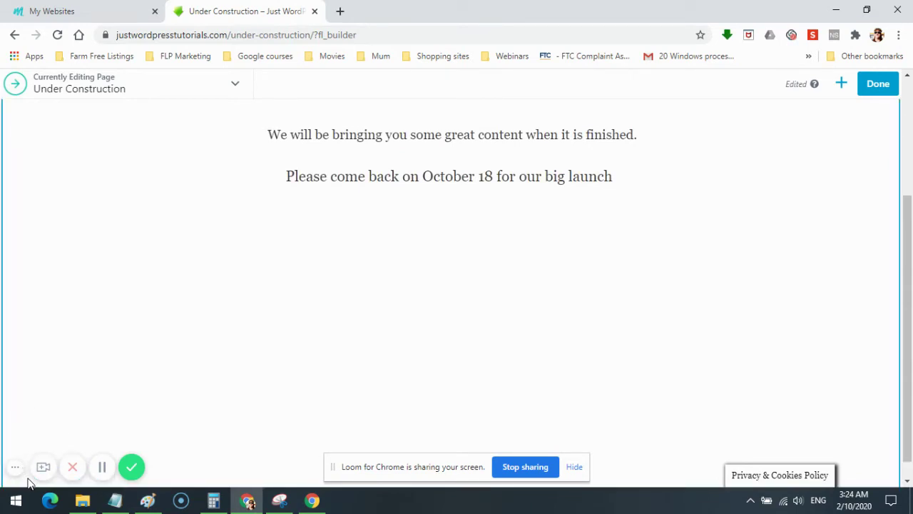
scroll(206, 438, down, 1)
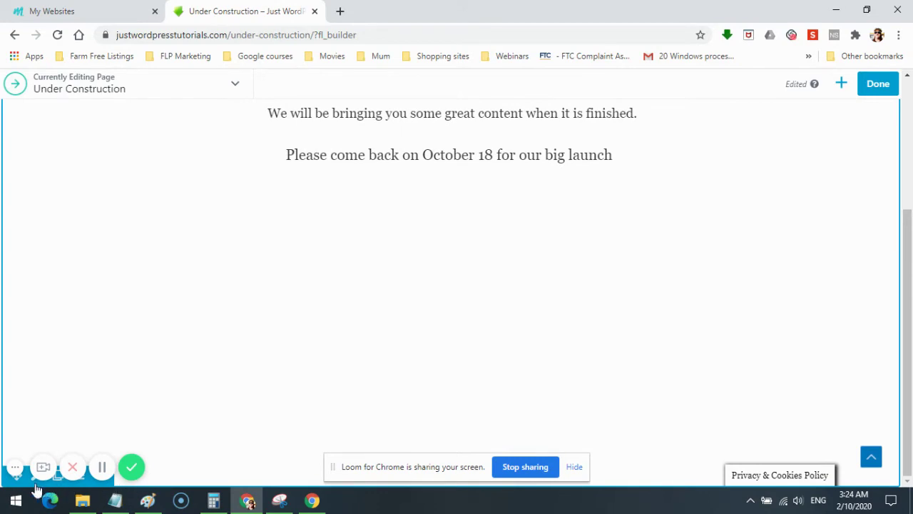
scroll(34, 484, up, 1)
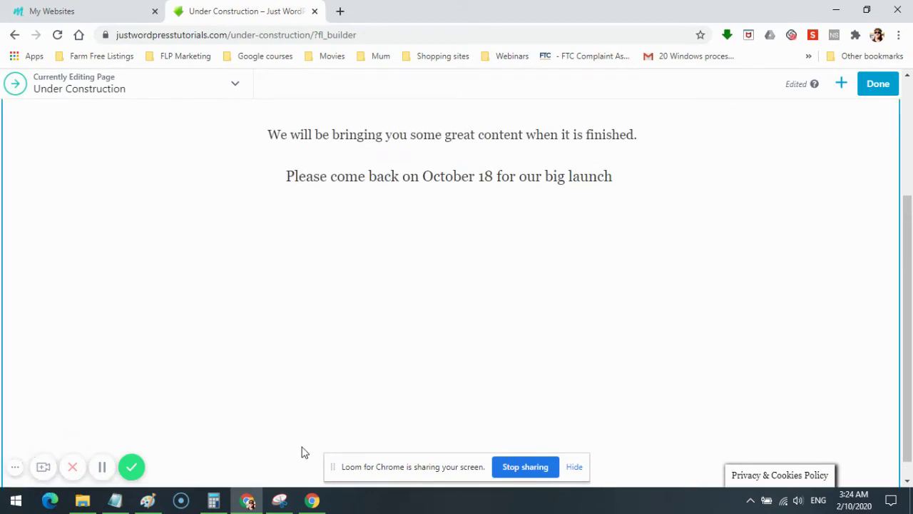
scroll(303, 450, down, 1)
scroll(182, 483, up, 1)
scroll(45, 429, down, 1)
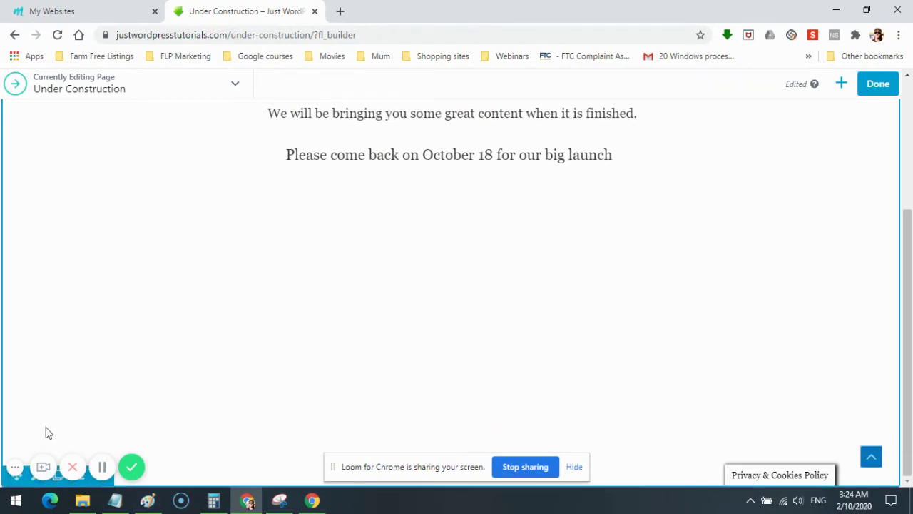
scroll(32, 446, up, 1)
- Set the bottom padding of the launch message's row to 250 px in its advanced row settings
click(17, 468)
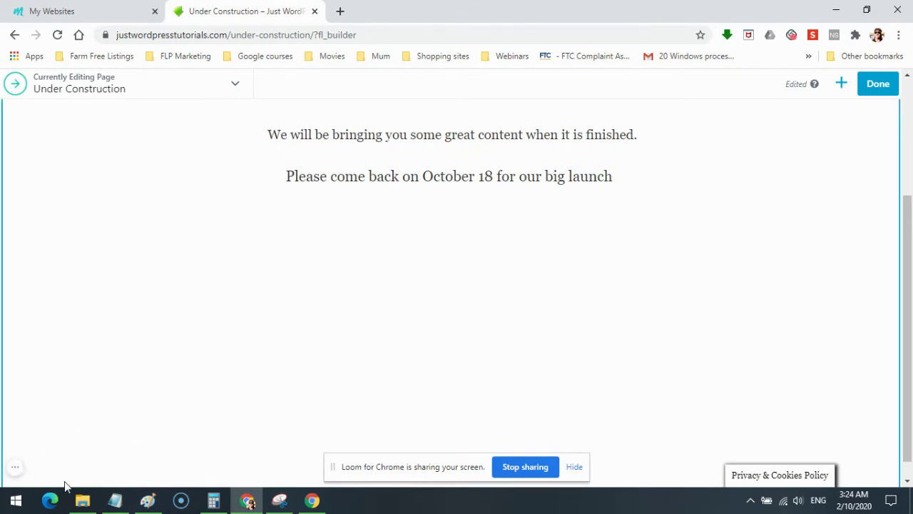
scroll(72, 481, down, 1)
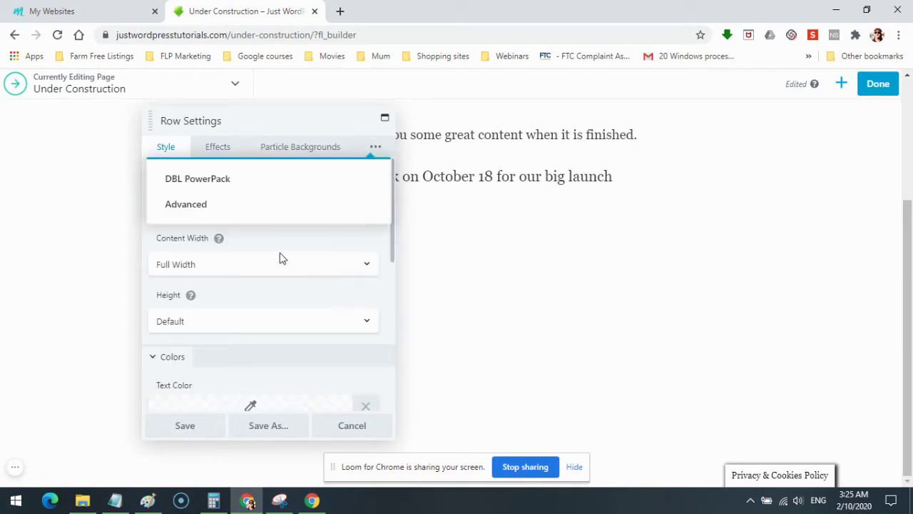
click(184, 207)
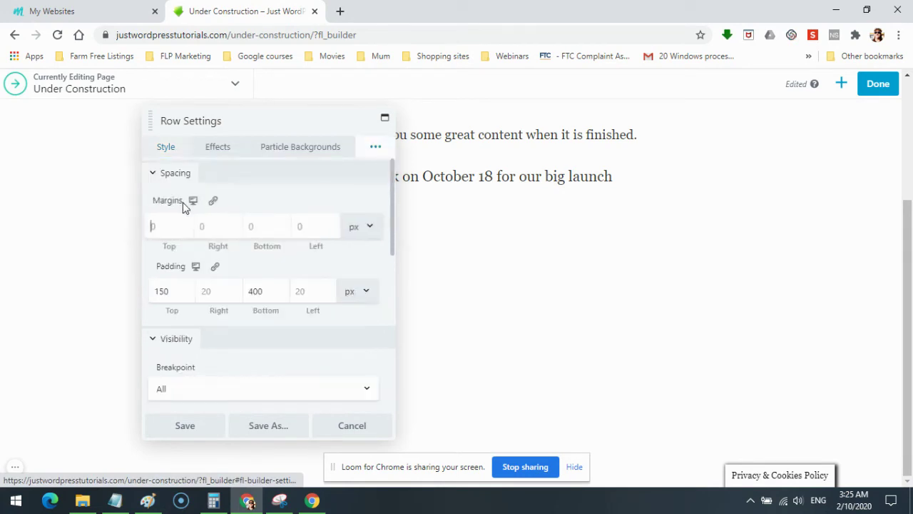
click(253, 292)
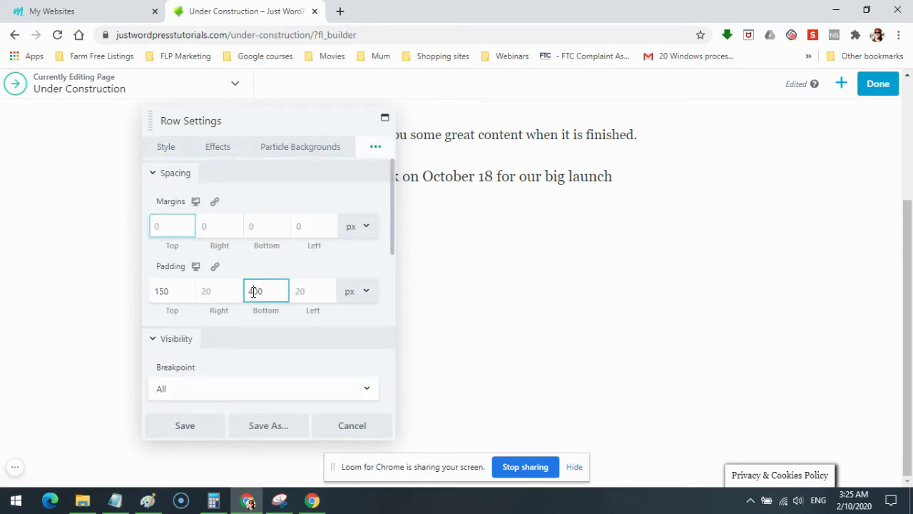
key(BackSpace)
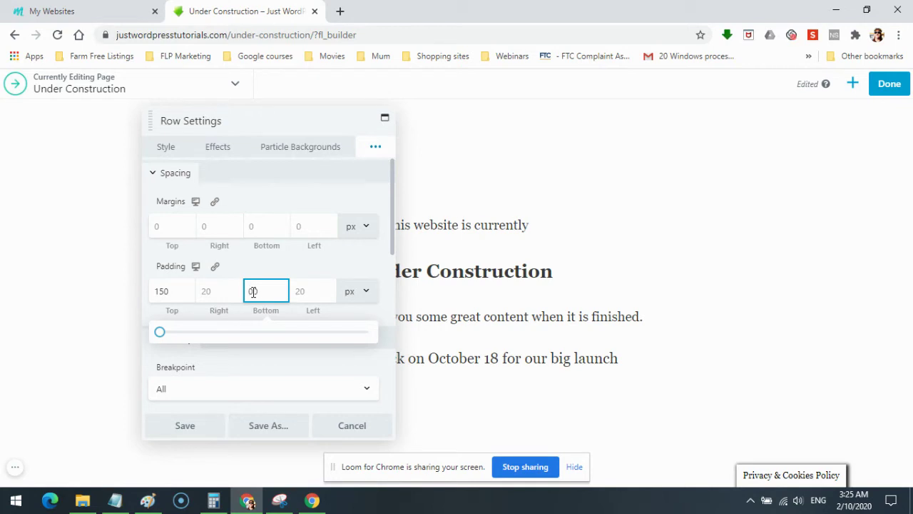
text(2000)
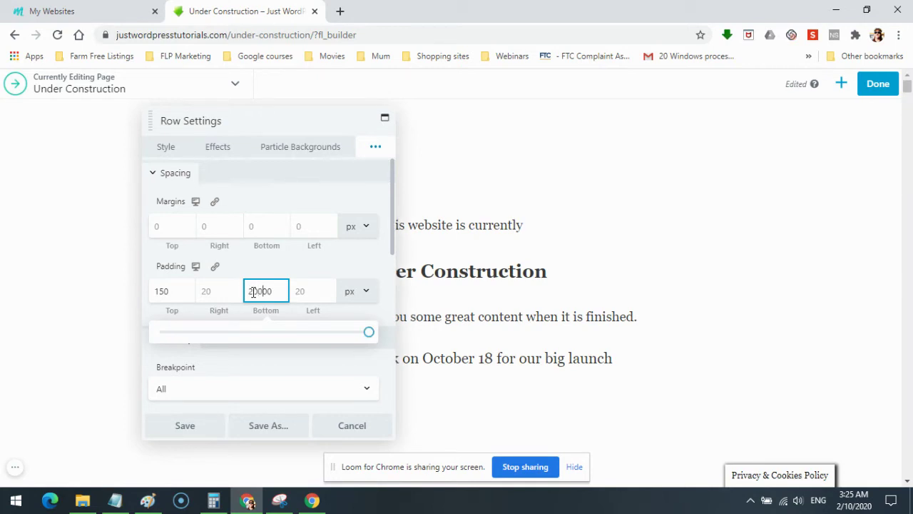
key(BackSpace)
key(BackSpace)
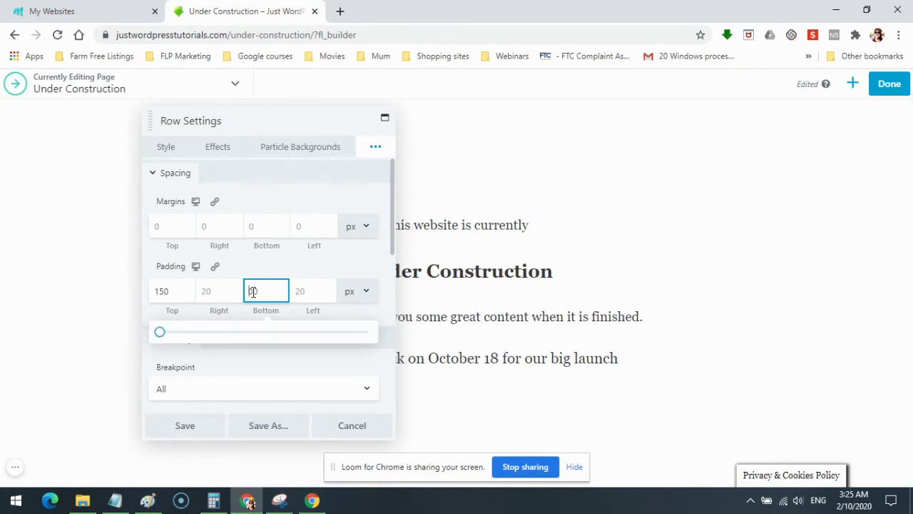
text(00)
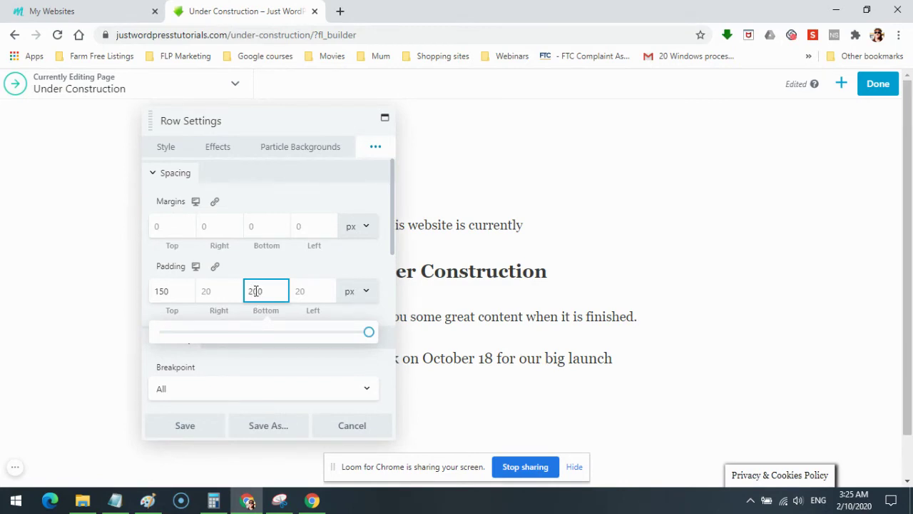
key(BackSpace)
key(BackSpace)
key(BackSpace)
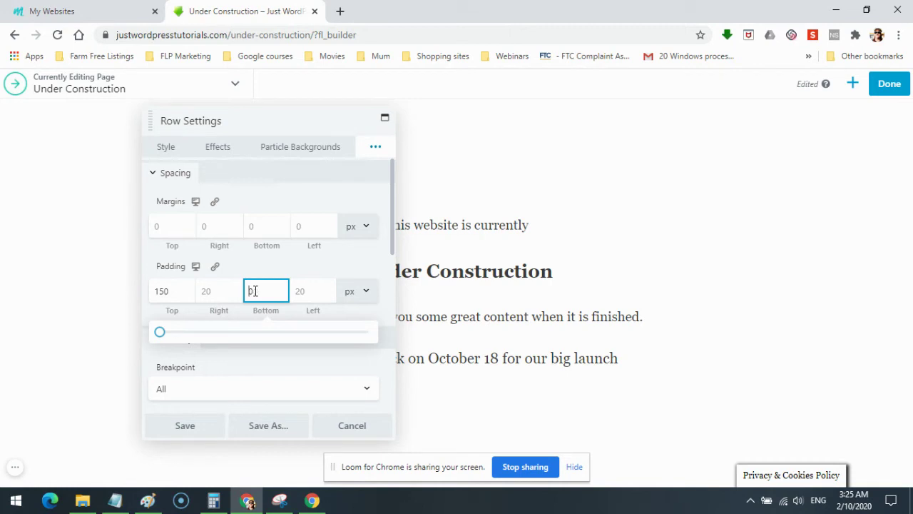
text(200)
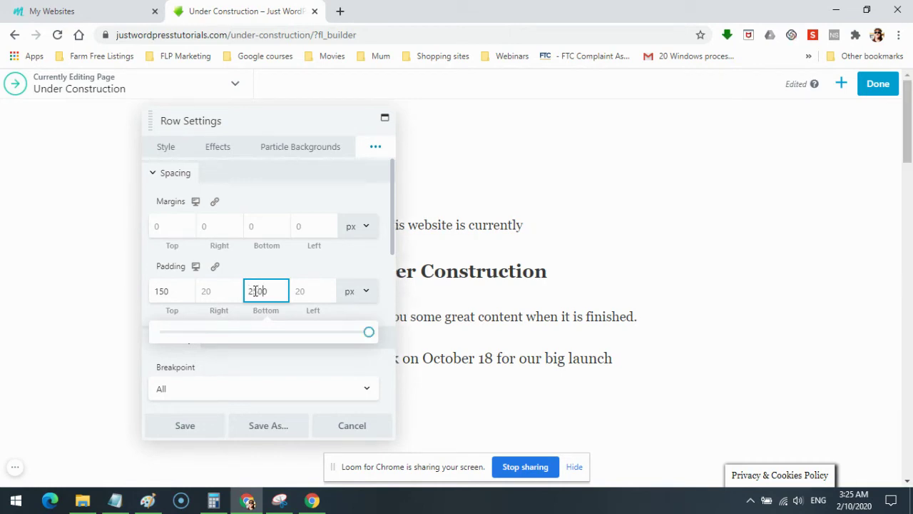
text(5)
key(Delete)
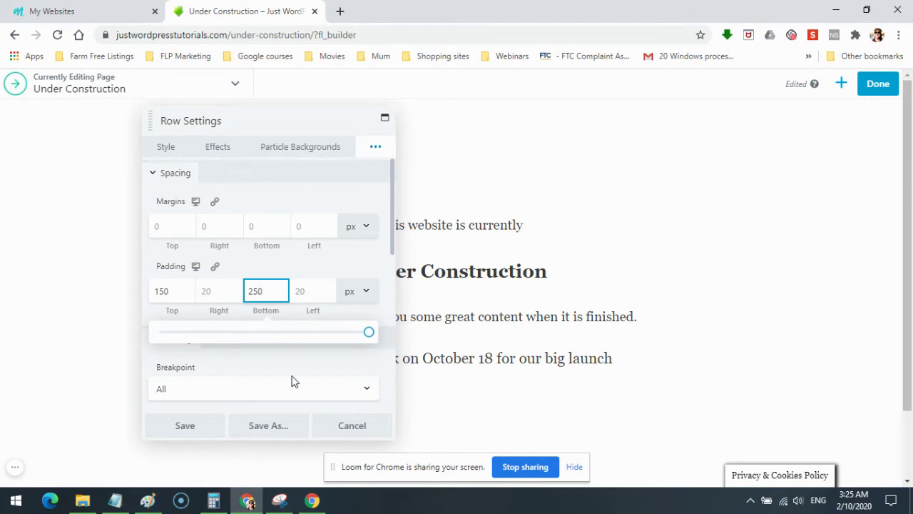
- Set the background type of the launch message's row to Photo in its style settings
click(166, 147)
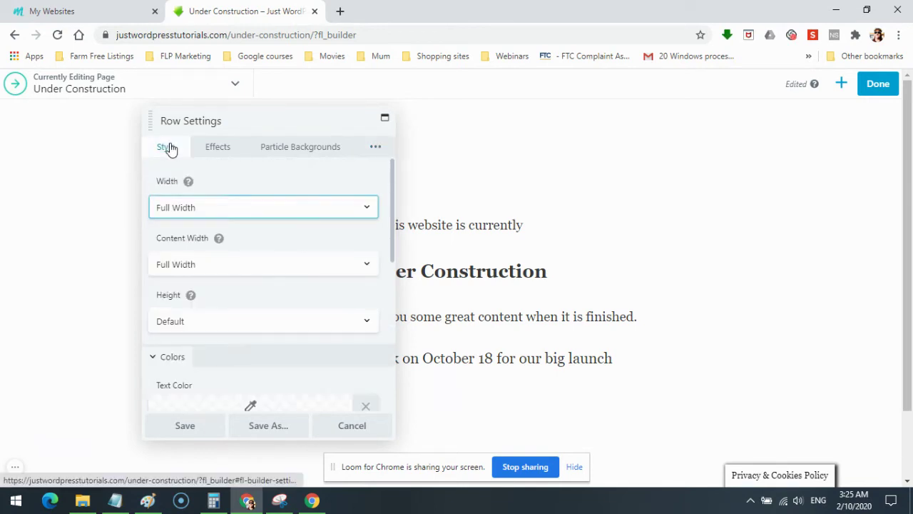
scroll(300, 277, down, 3)
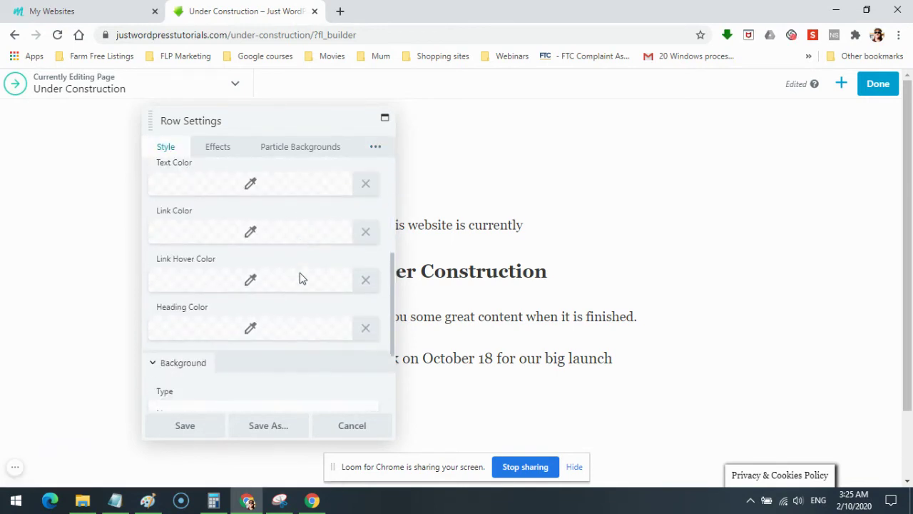
scroll(299, 277, down, 2)
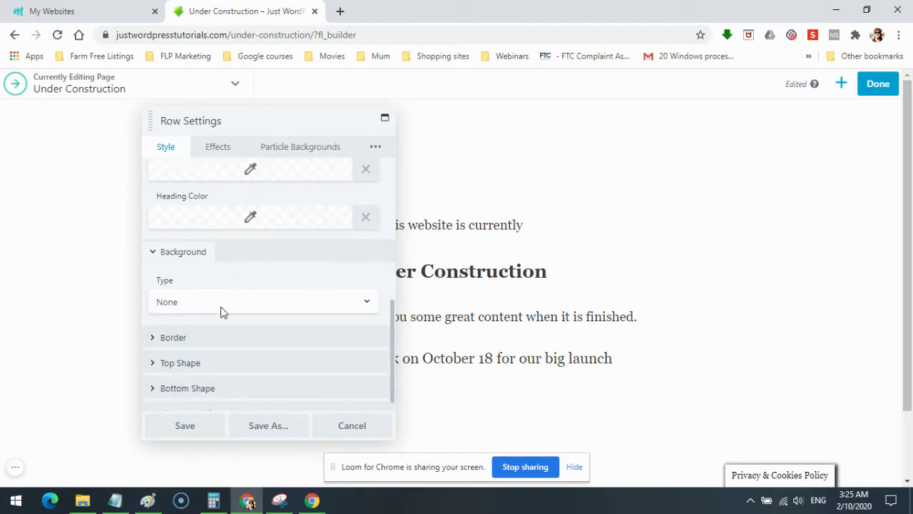
click(368, 304)
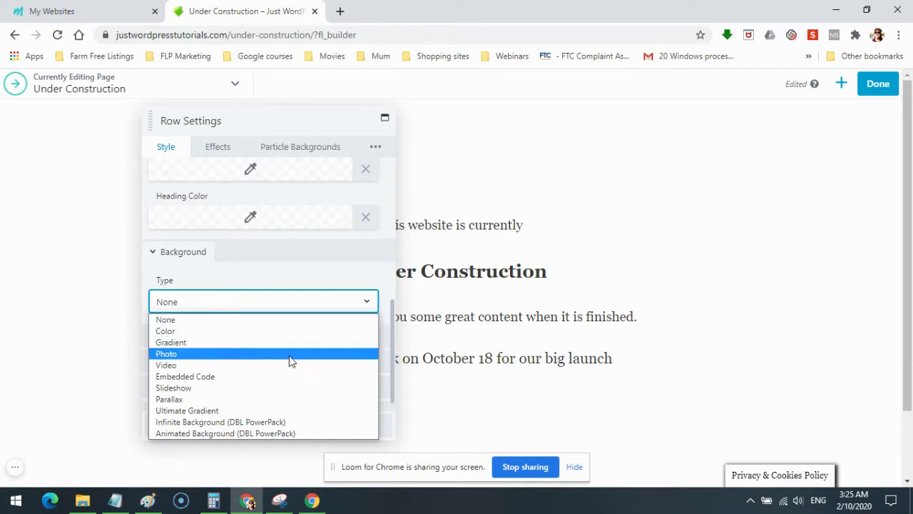
click(335, 354)
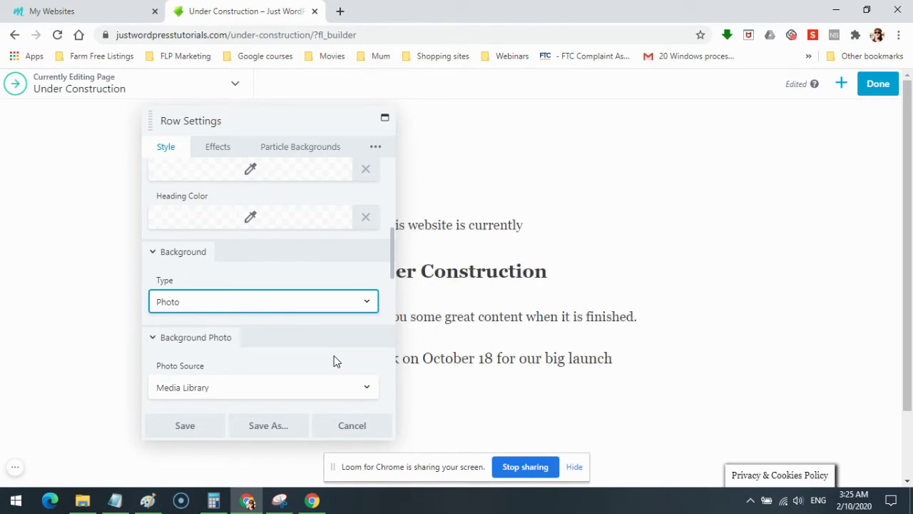
- Open the photo selection for the row's background and browse the media library images
scroll(336, 361, down, 2)
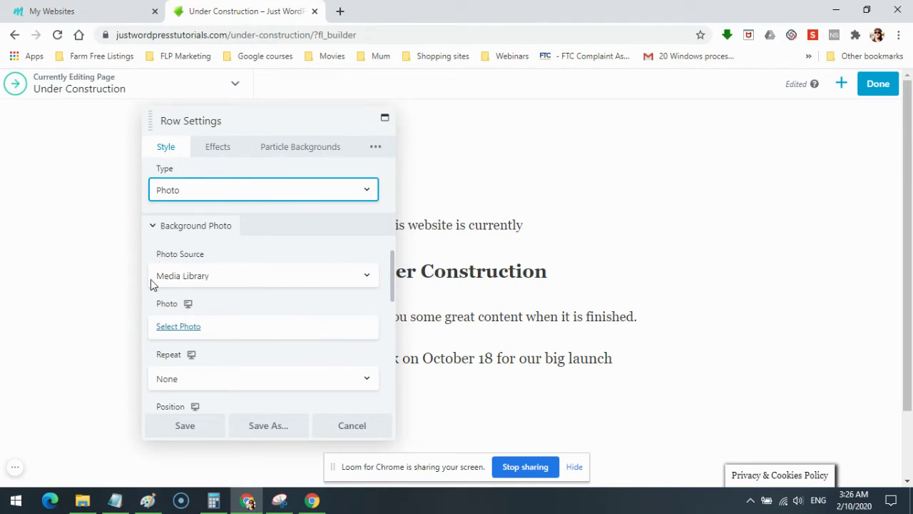
click(178, 327)
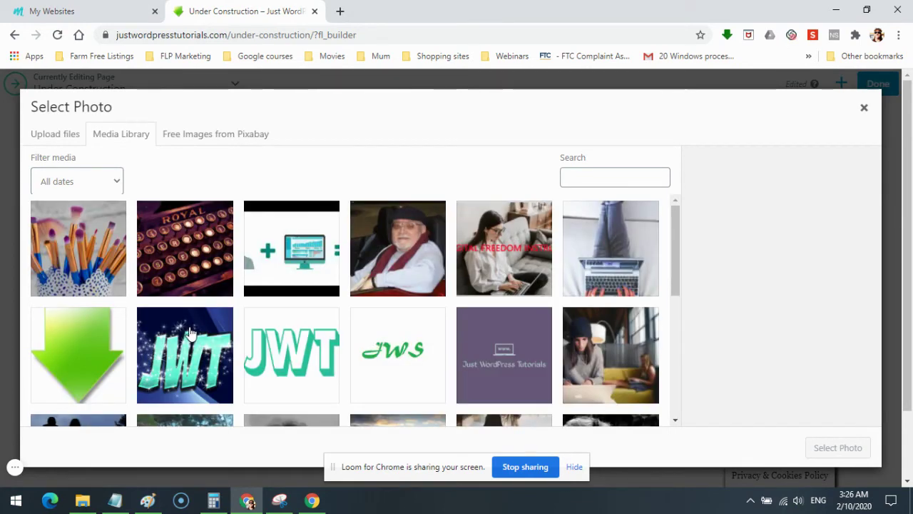
scroll(420, 295, down, 10)
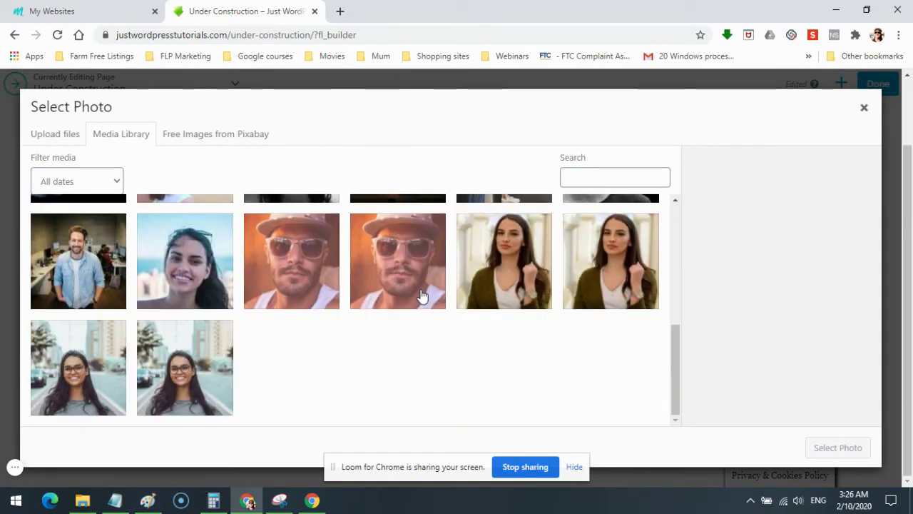
scroll(421, 295, up, 5)
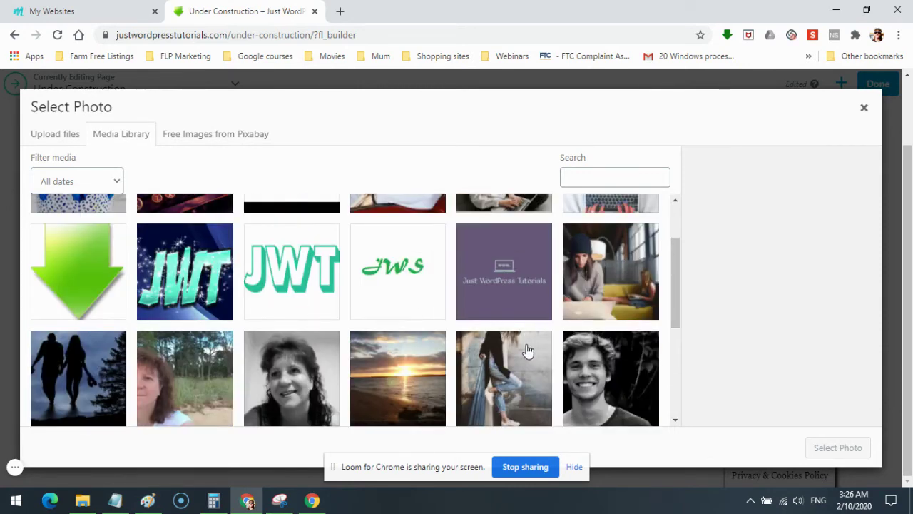
scroll(526, 351, up, 1)
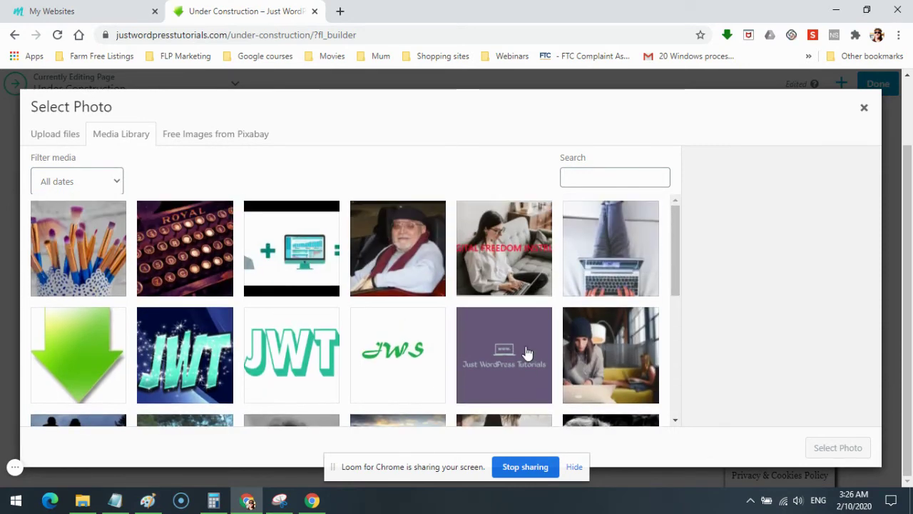
click(341, 10)
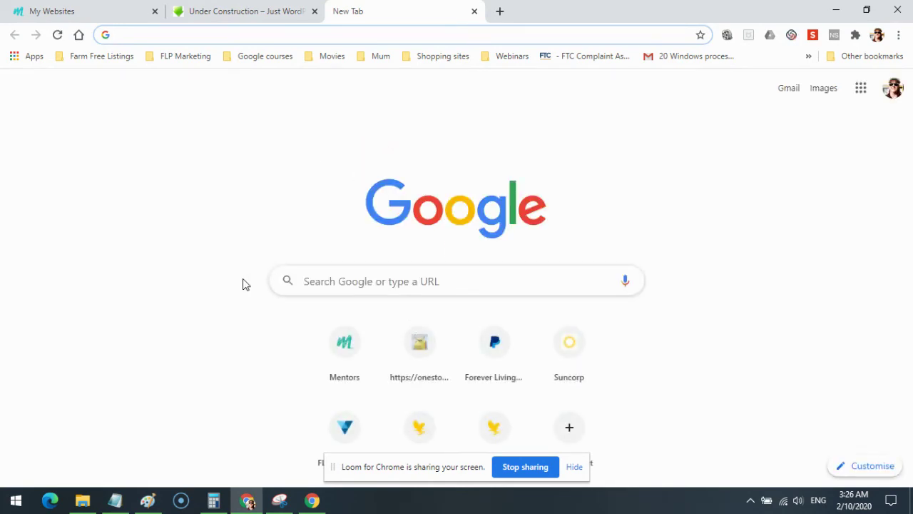
text(under)
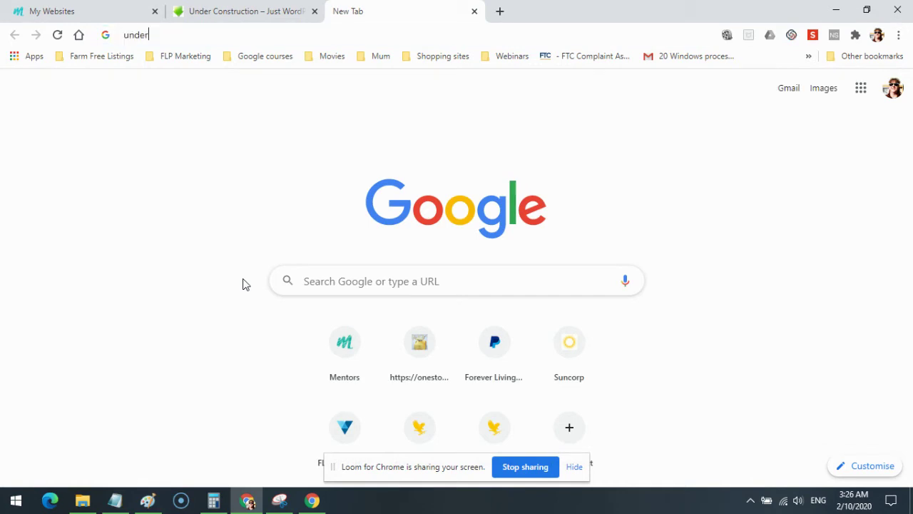
key(BackSpace)
key(BackSpace)
key(BackSpace)
key(BackSpace)
key(BackSpace)
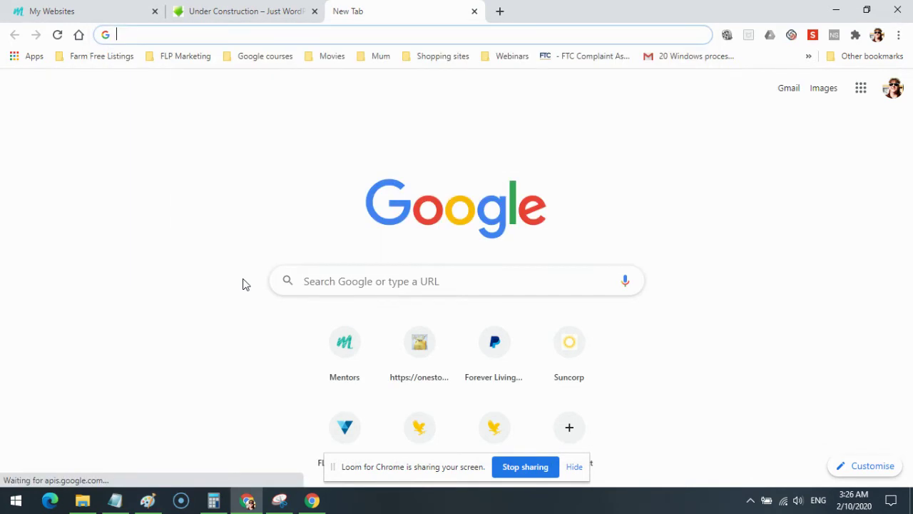
click(221, 17)
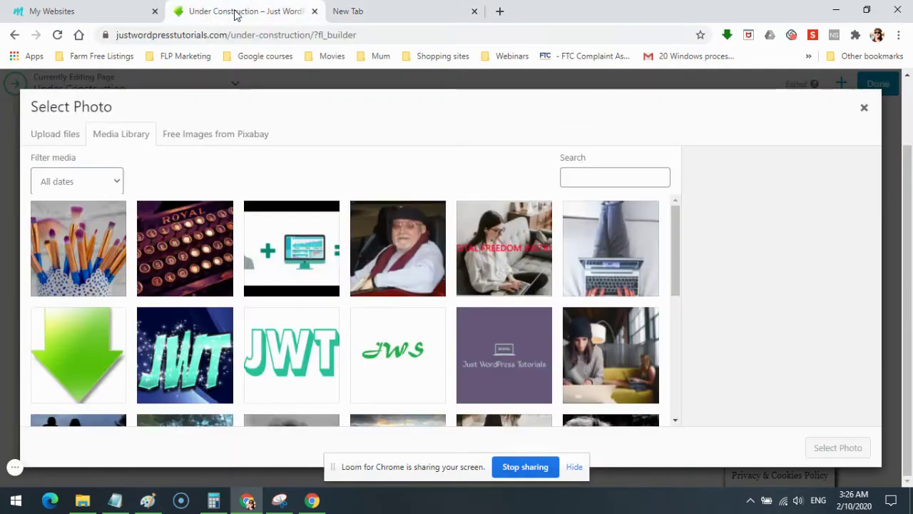
click(475, 12)
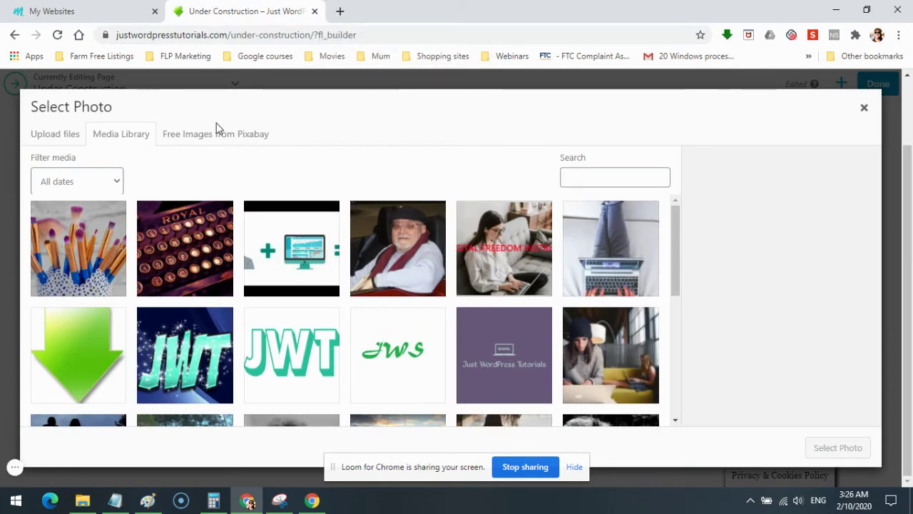
- Search the free Pixabay images for "Construction"
click(240, 136)
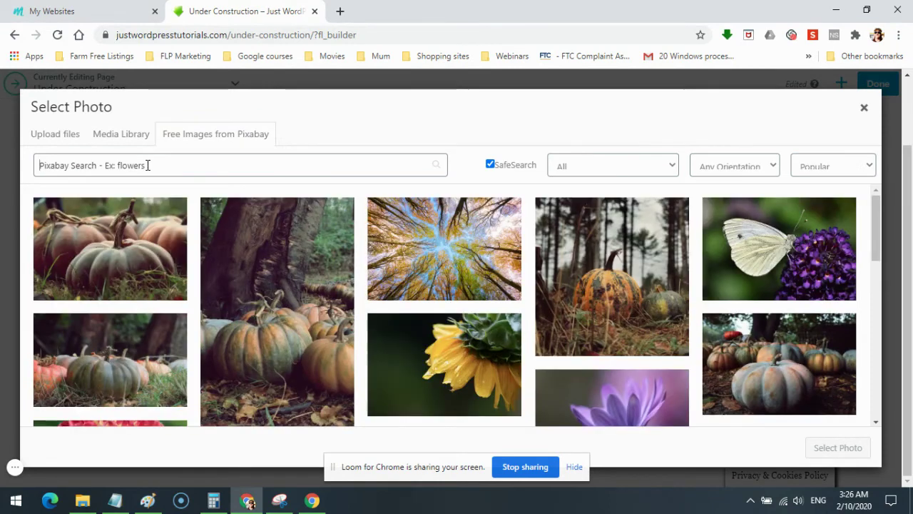
click(147, 166)
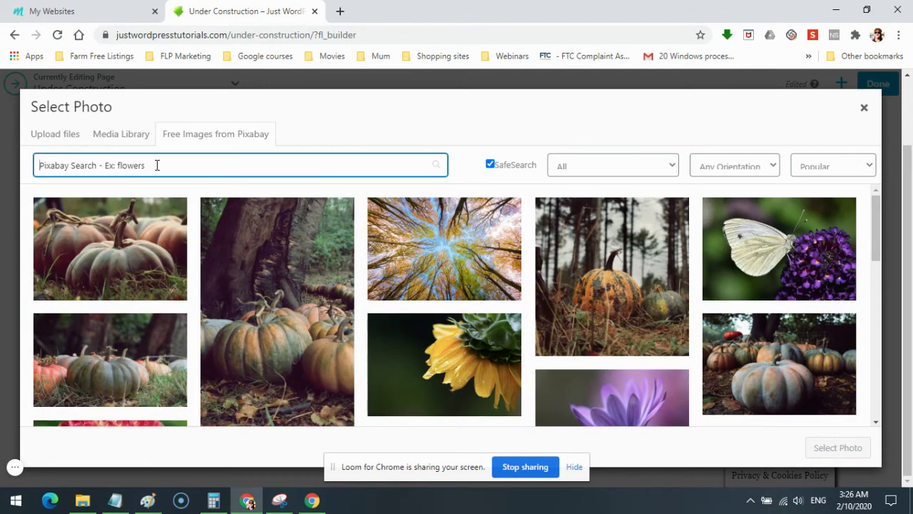
text(Co)
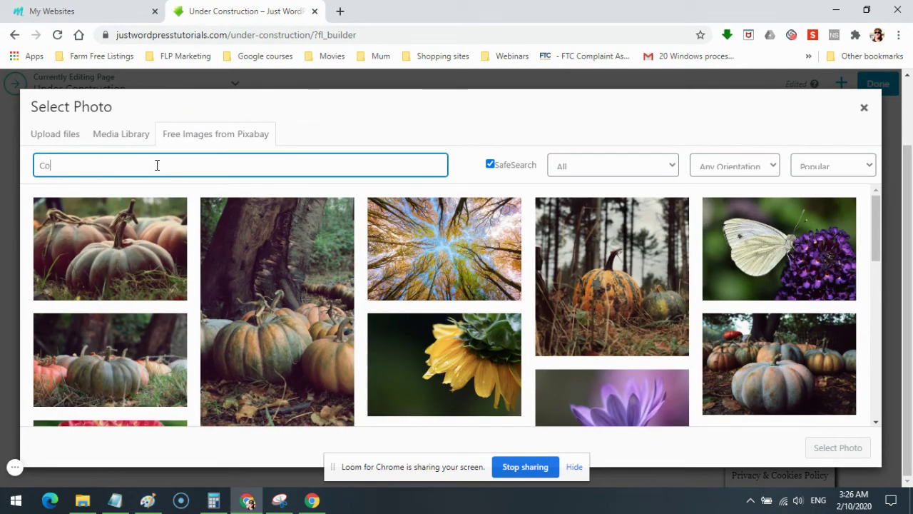
text(nstruct)
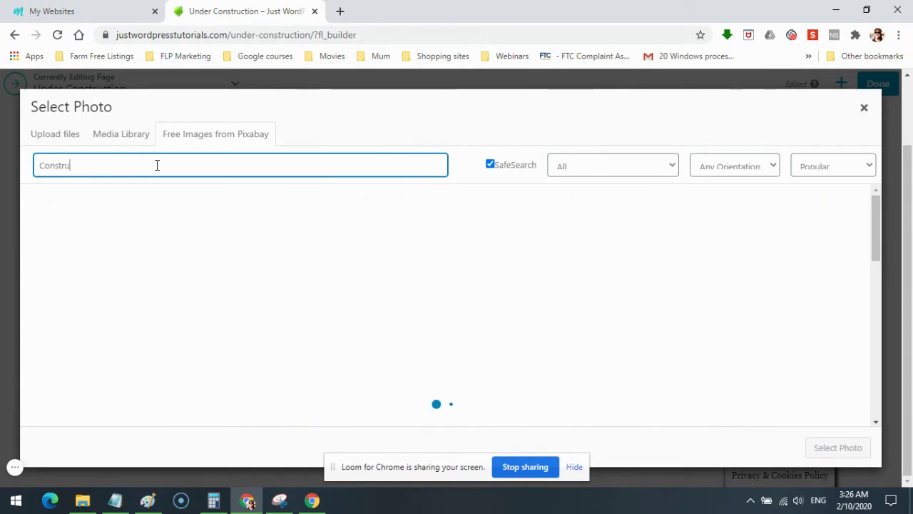
text(ion)
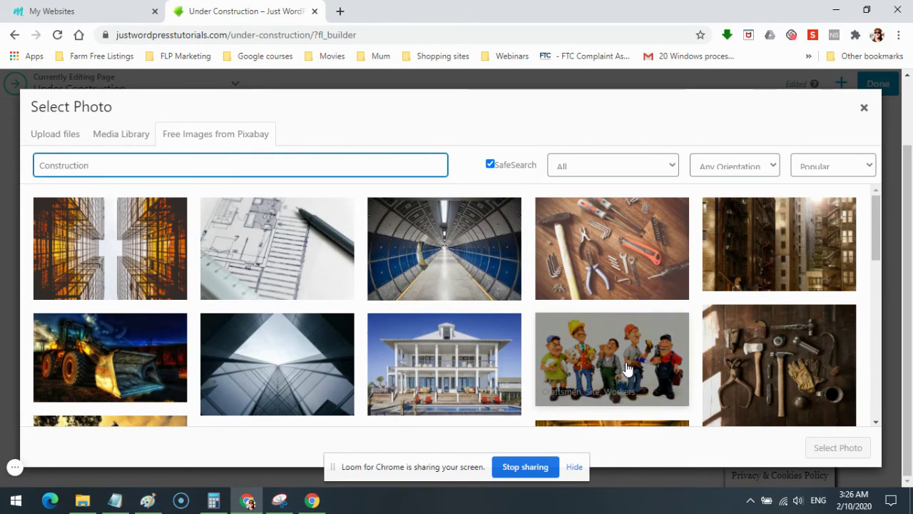
- Browse the Pixabay results and save and insert the image of the five craftsmen figures as the row's background photo
scroll(624, 367, down, 2)
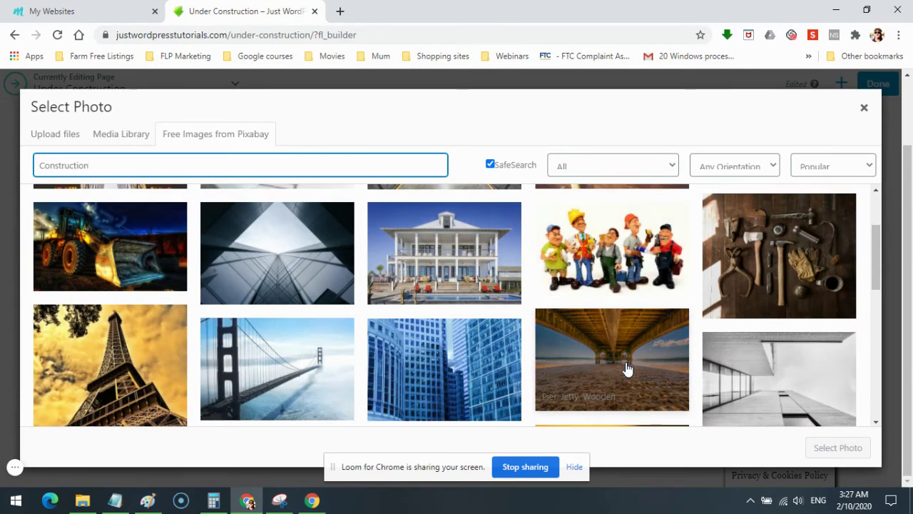
scroll(627, 368, down, 2)
scroll(637, 368, down, 2)
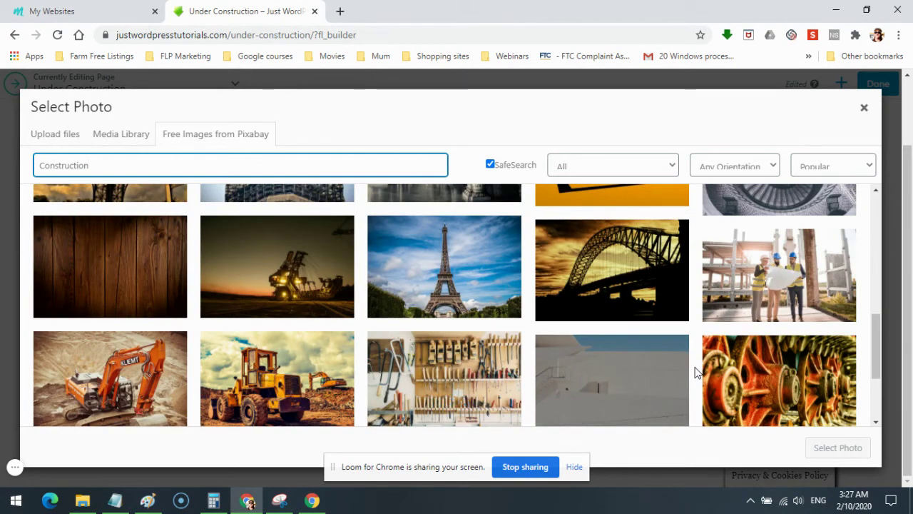
scroll(569, 351, up, 2)
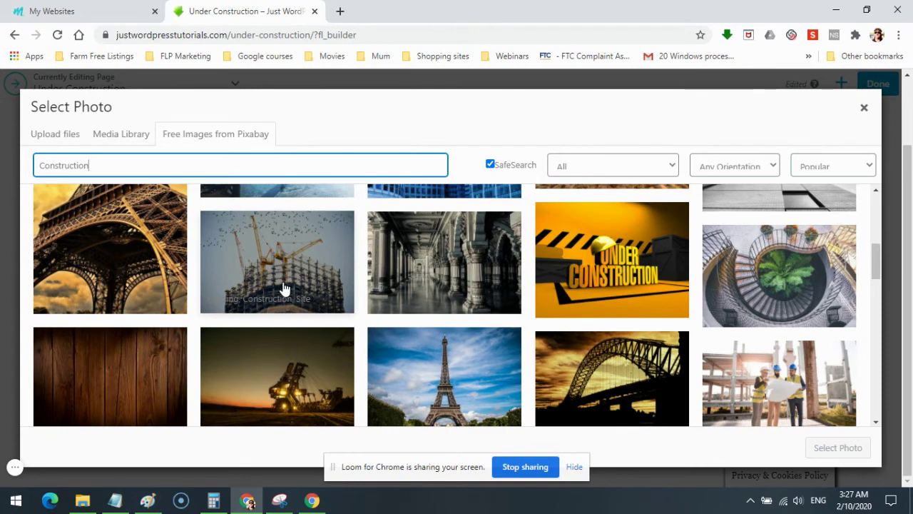
scroll(284, 287, down, 5)
scroll(284, 287, down, 4)
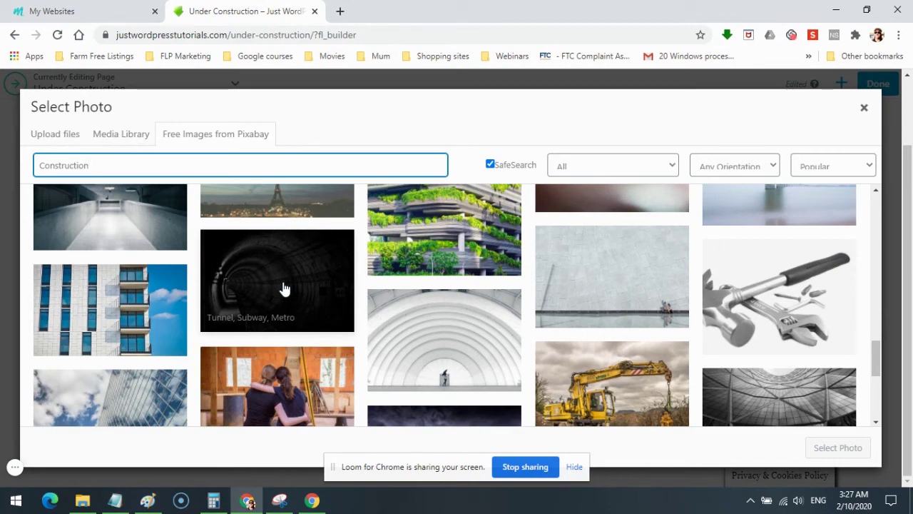
scroll(283, 287, down, 2)
scroll(284, 288, down, 2)
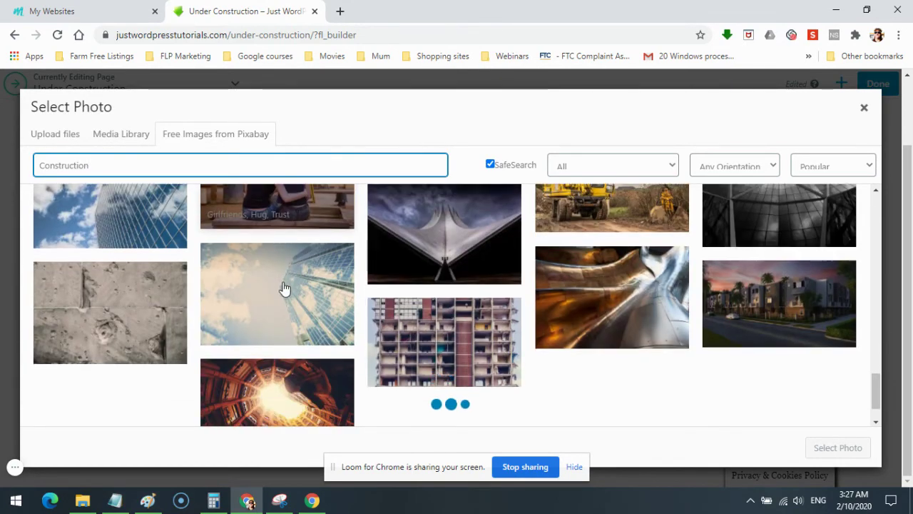
scroll(284, 288, down, 1)
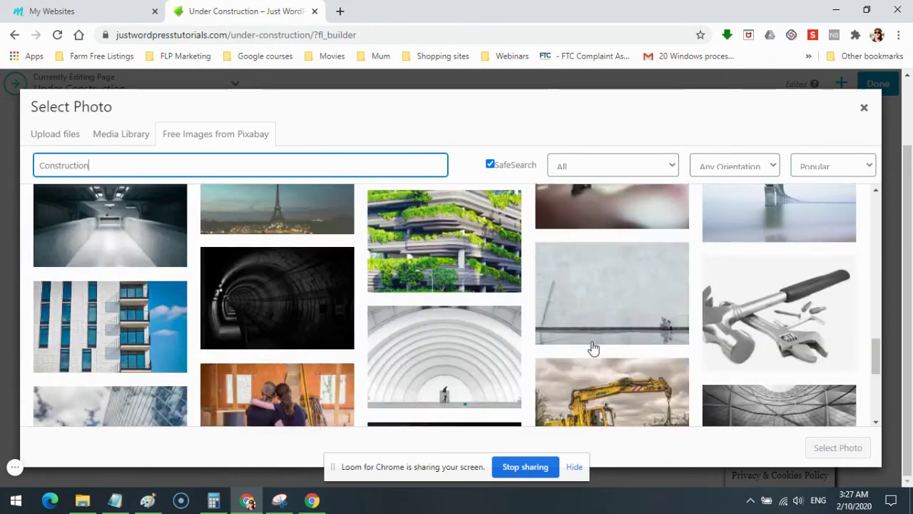
scroll(592, 348, down, 10)
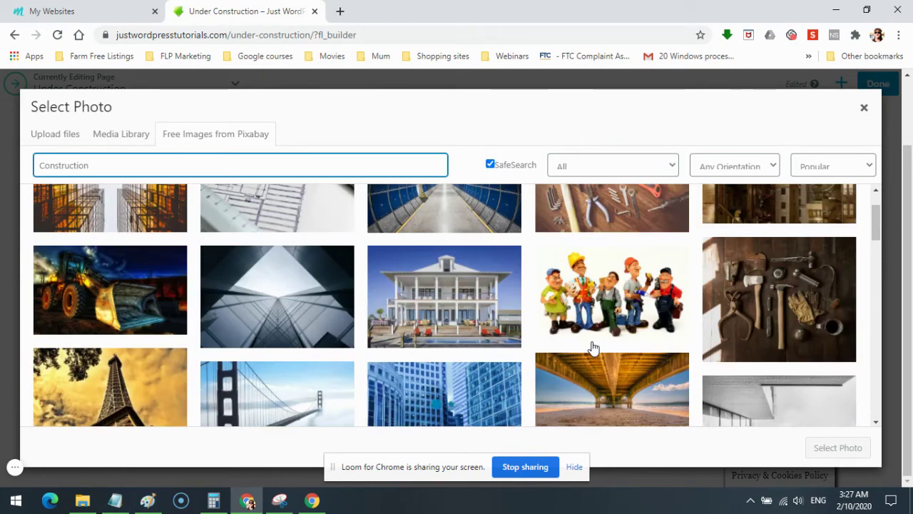
scroll(592, 347, up, 1)
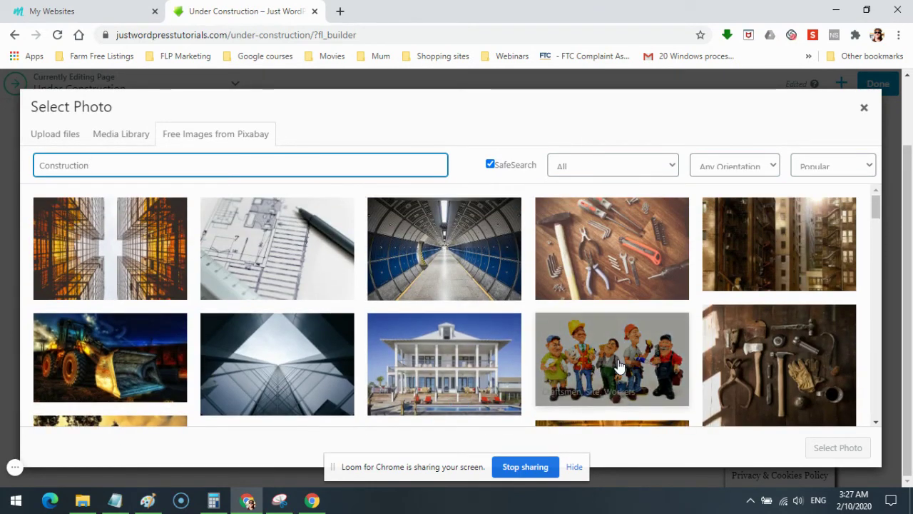
click(618, 366)
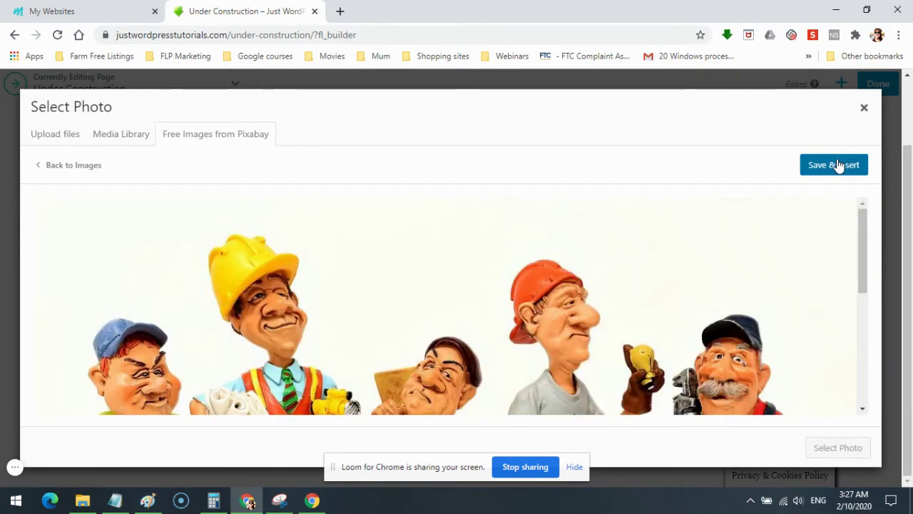
click(839, 166)
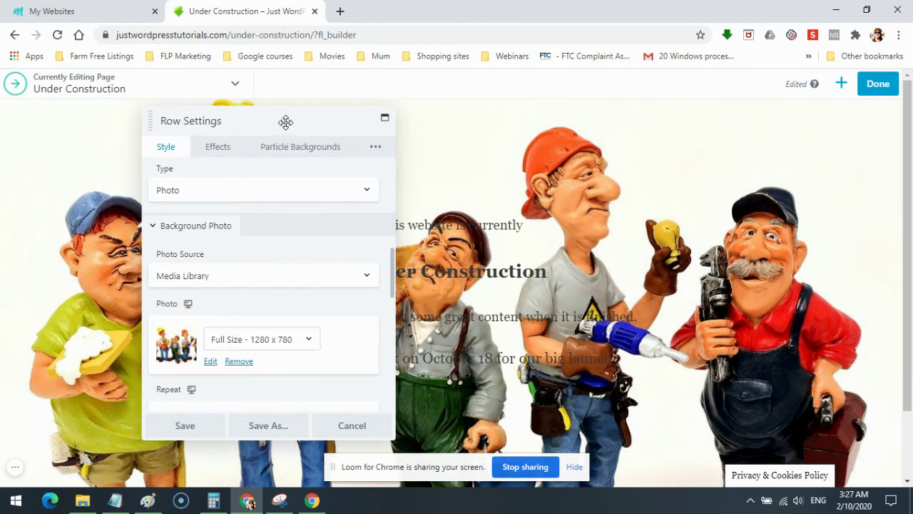
- Move the row settings window aside and inspect how the background photo fills the row from top to bottom
drag(314, 121, 506, 132)
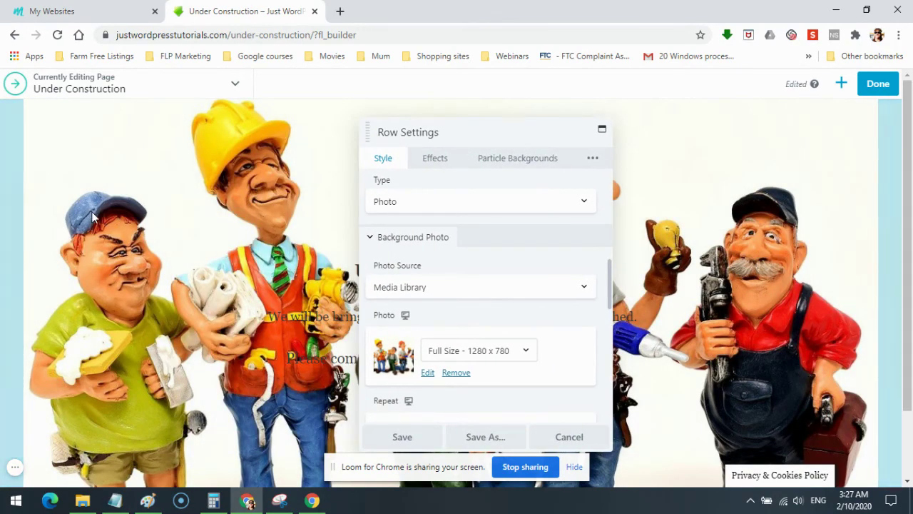
scroll(106, 321, down, 2)
scroll(108, 338, up, 2)
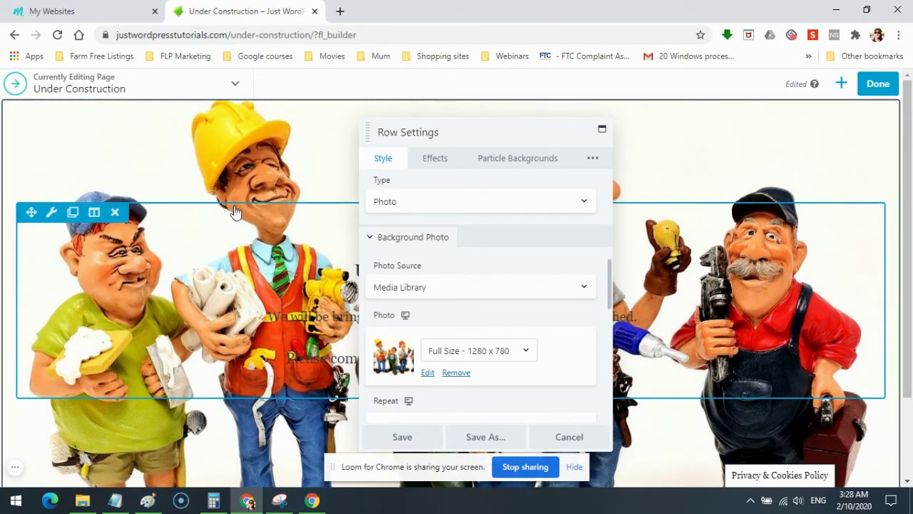
scroll(235, 212, down, 2)
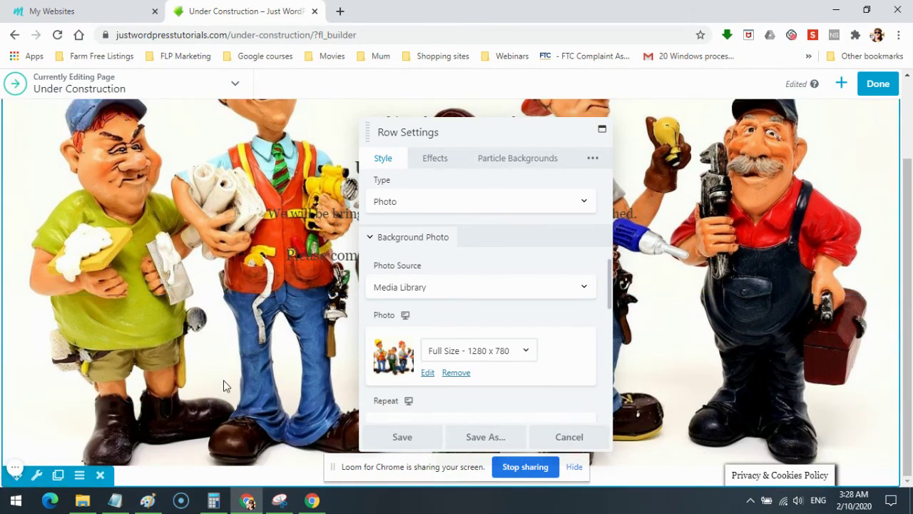
scroll(223, 385, up, 2)
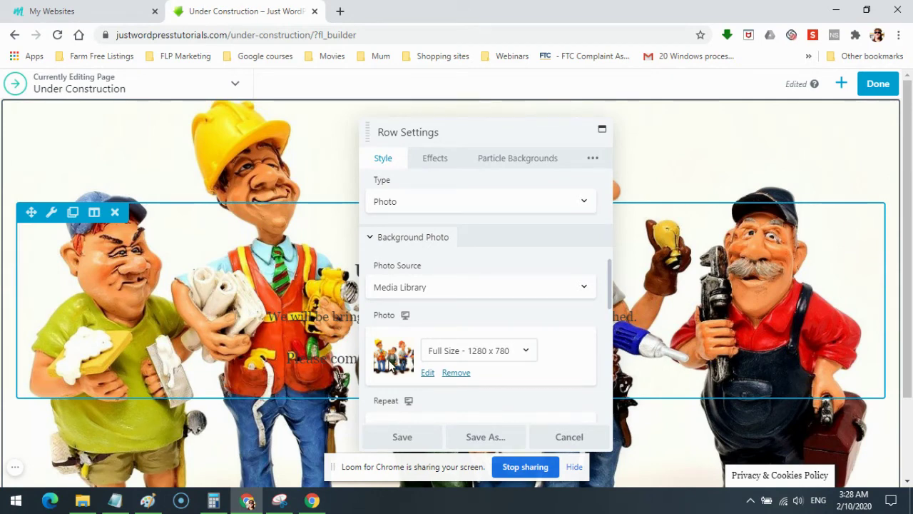
- Set the row's top padding to 200 px and its bottom padding to 350 px
click(592, 158)
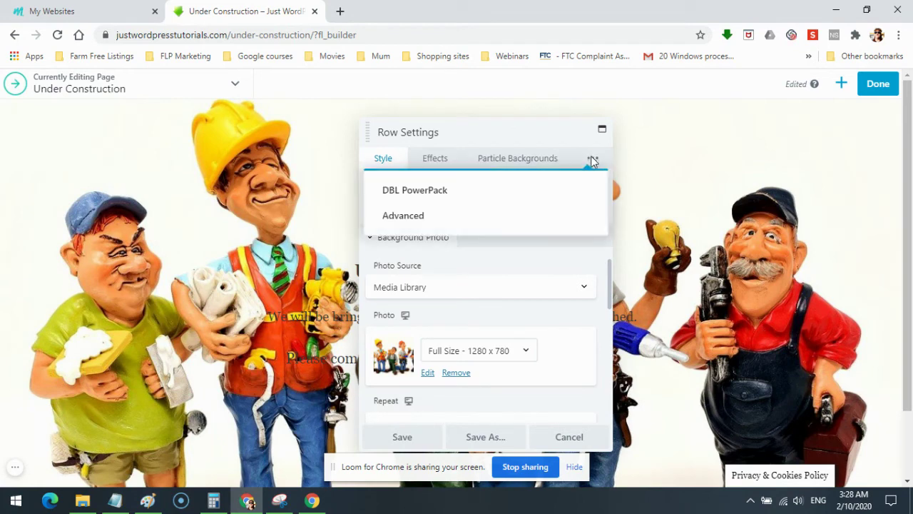
click(414, 216)
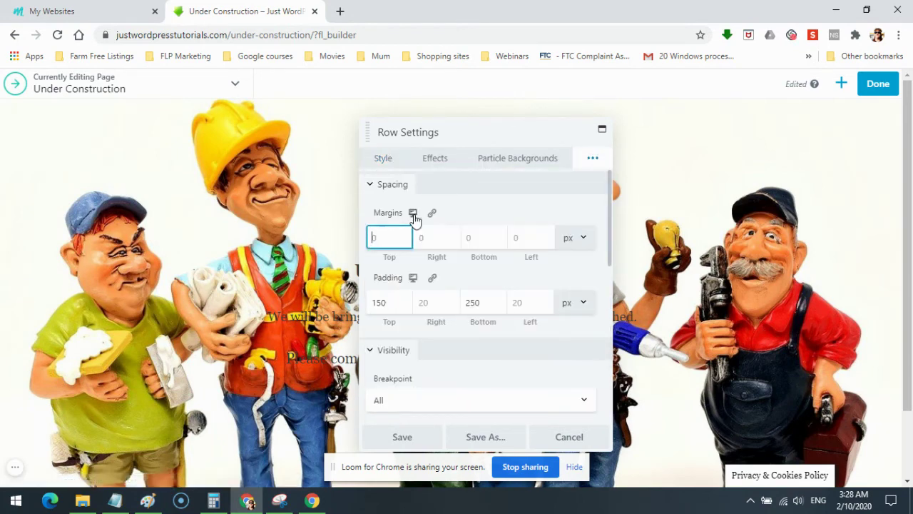
click(381, 302)
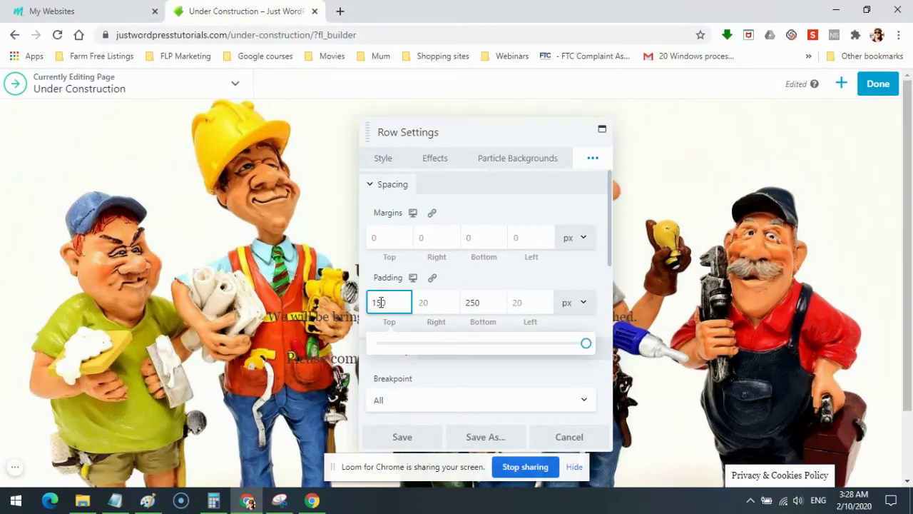
key(BackSpace)
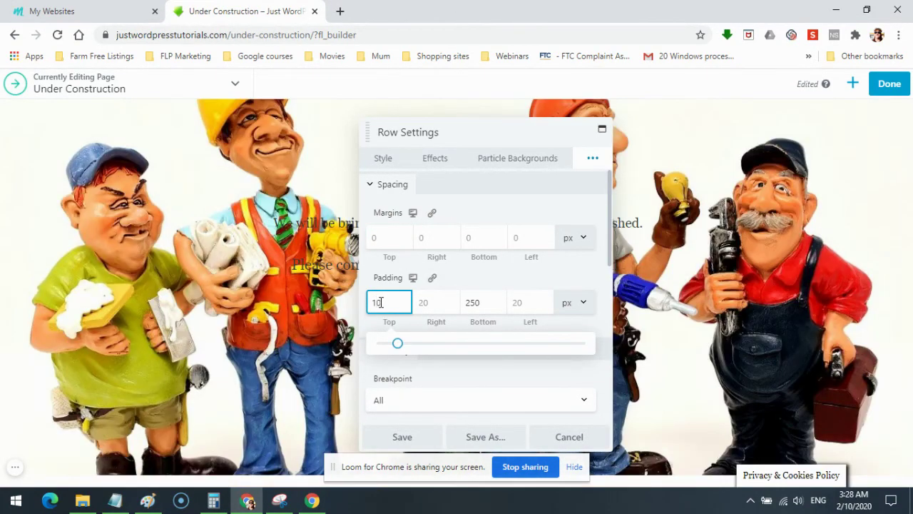
key(BackSpace)
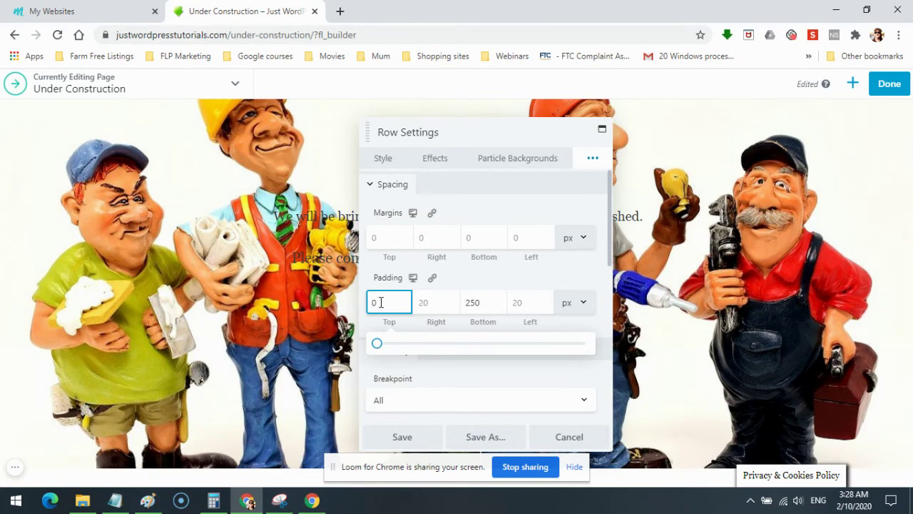
text(2000)
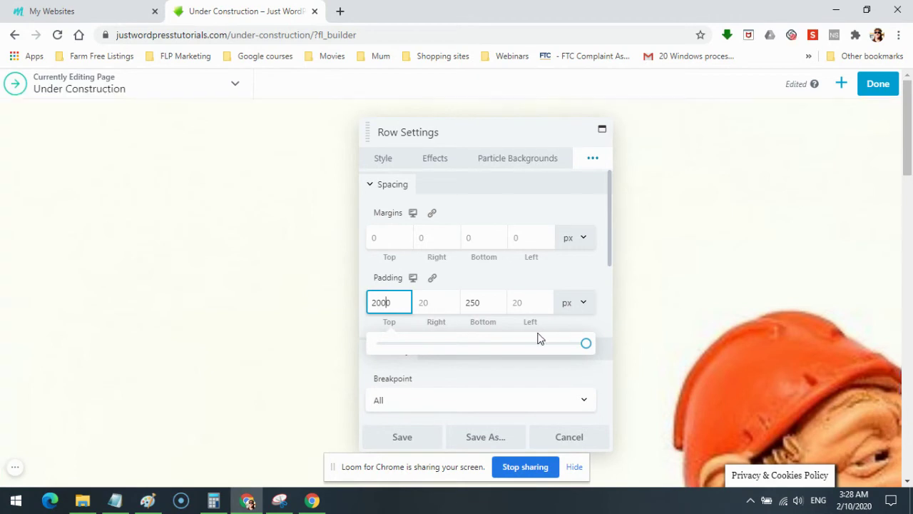
key(BackSpace)
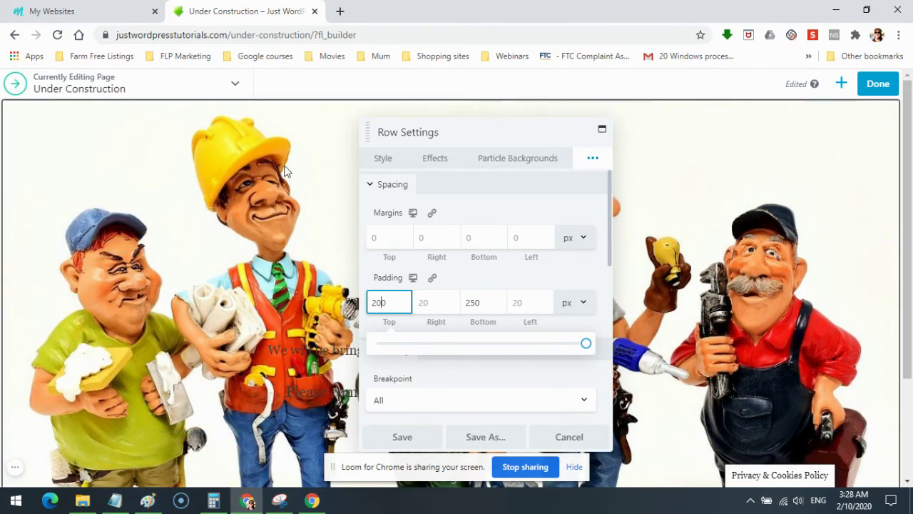
scroll(248, 230, down, 2)
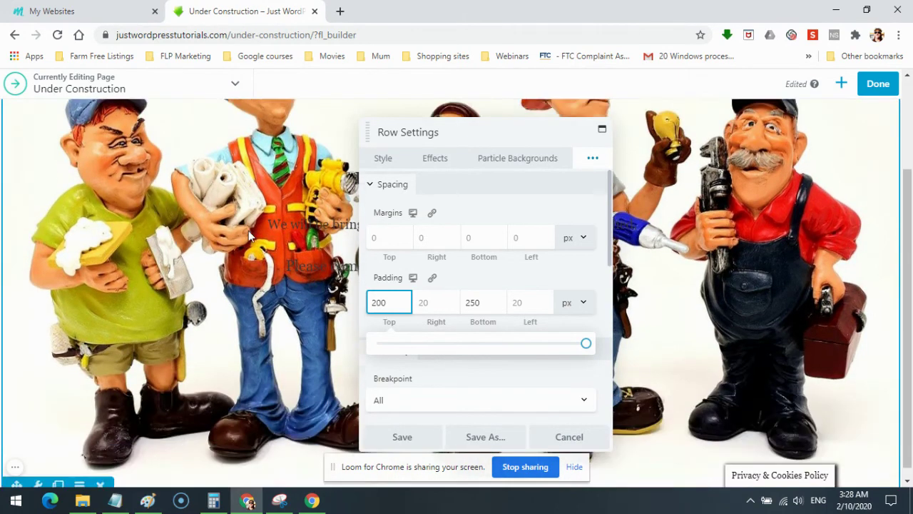
scroll(235, 285, up, 2)
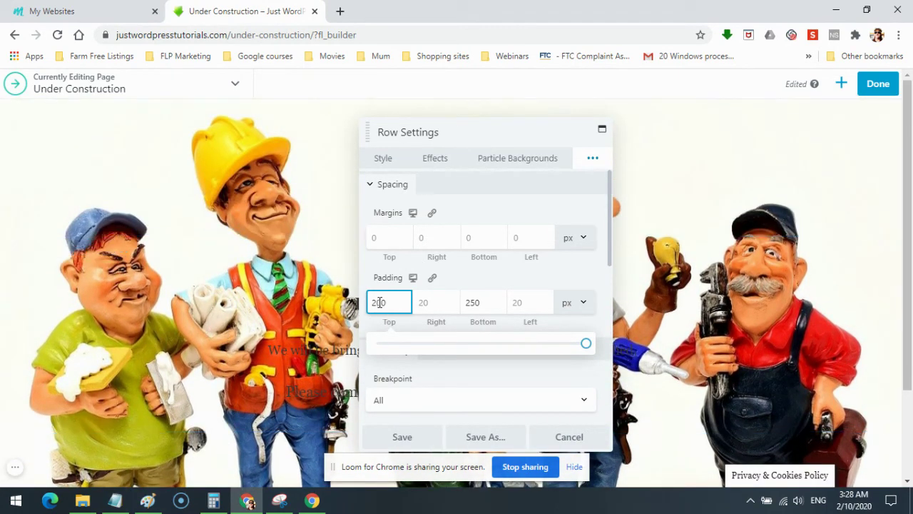
click(473, 303)
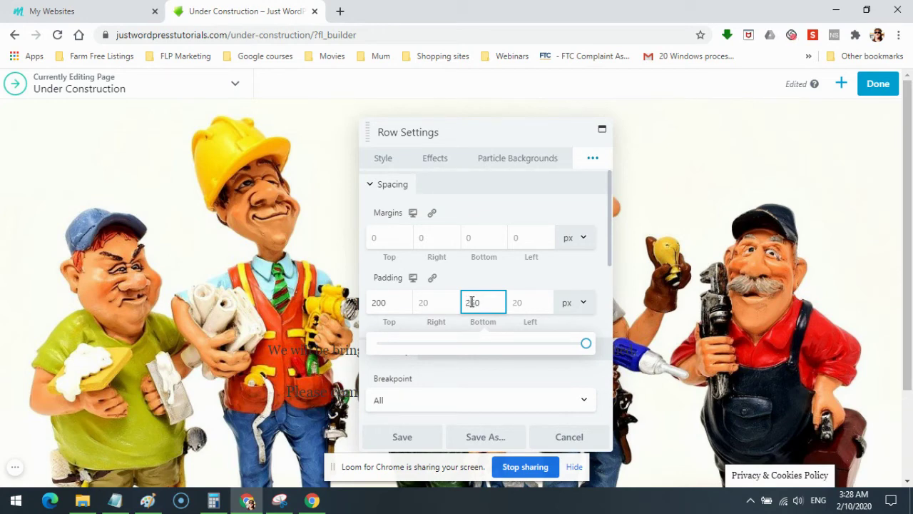
key(BackSpace)
key(BackSpace)
key(BackSpace)
text(300)
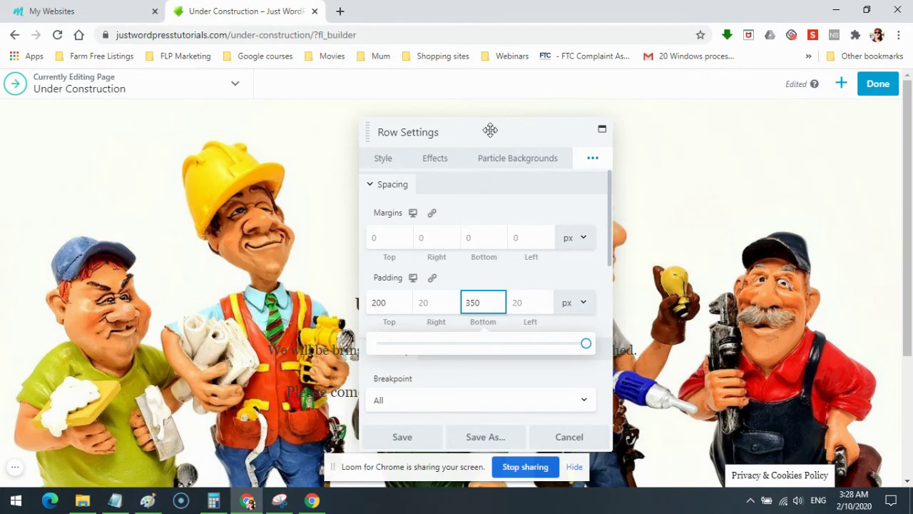
- Move the row settings window aside to view the launch message, and set the row's top padding to 100 px
drag(365, 129, 128, 137)
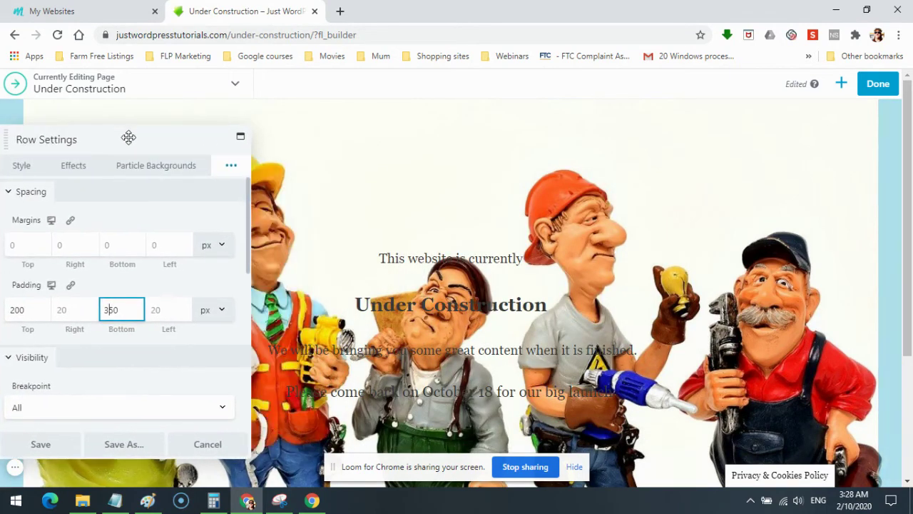
drag(594, 145, 388, 133)
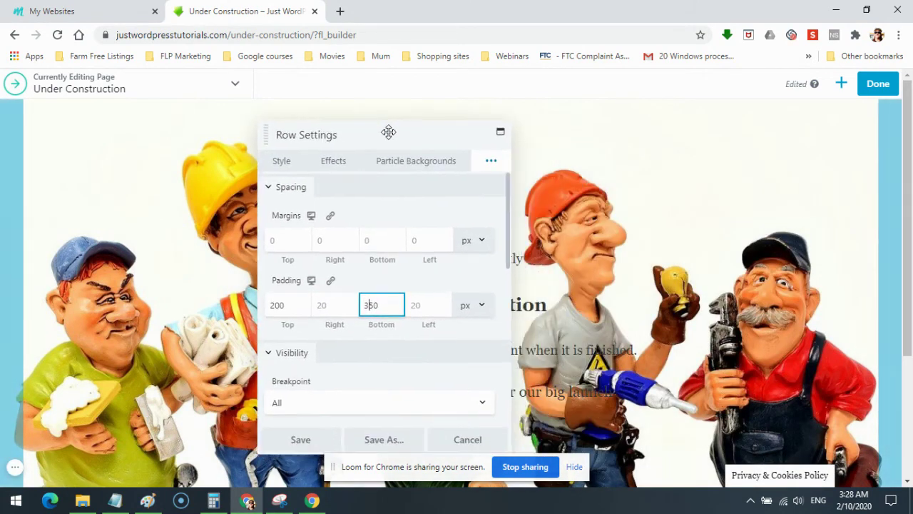
click(274, 306)
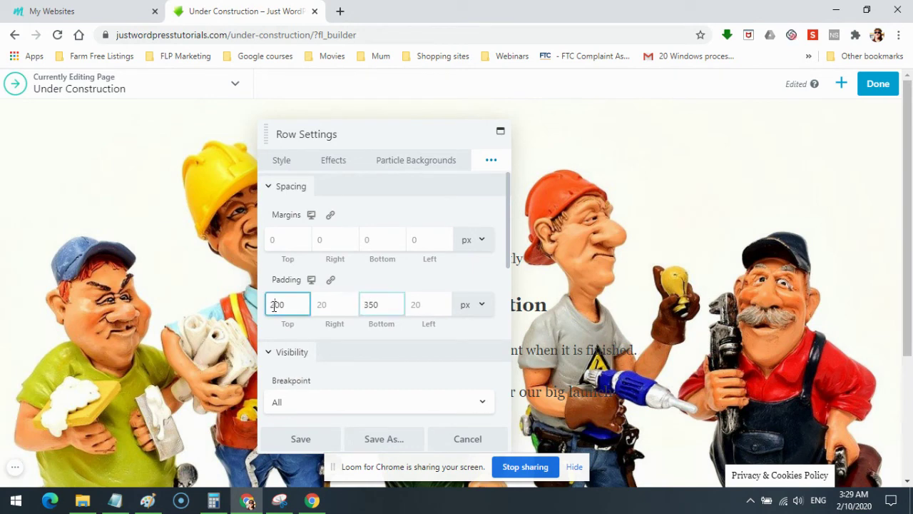
key(BackSpace)
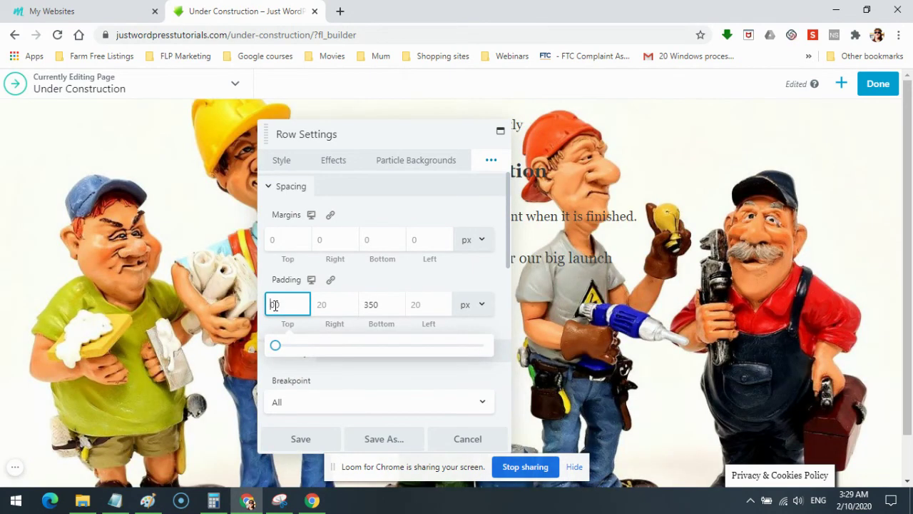
text(100)
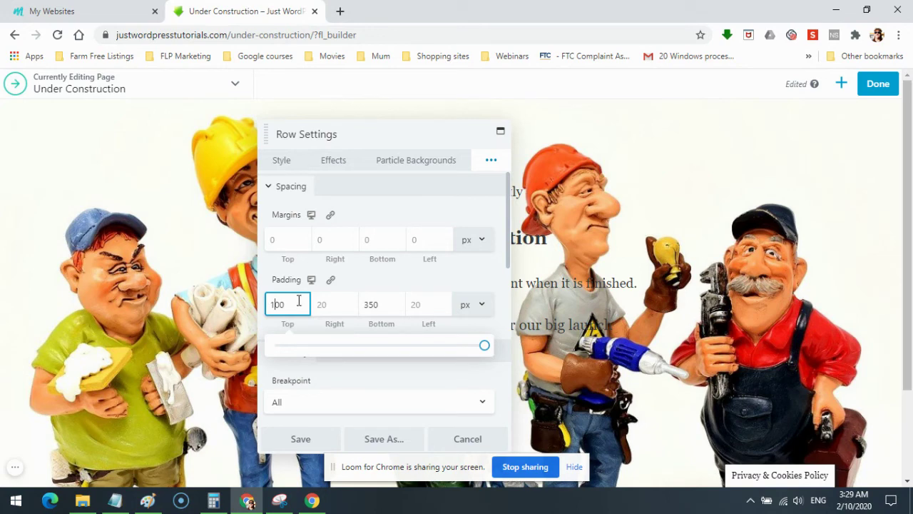
click(370, 304)
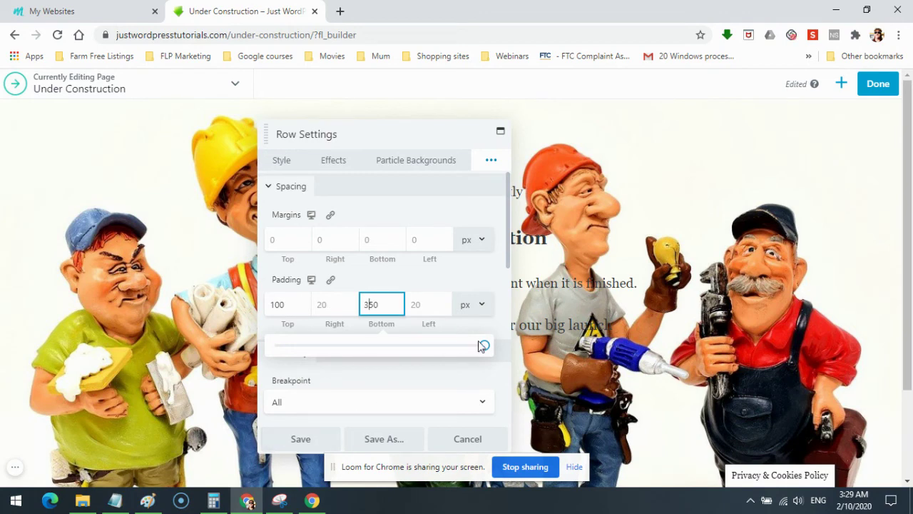
- Look through the row's remaining advanced settings and the position options for its background photo
scroll(483, 345, down, 2)
scroll(480, 345, down, 2)
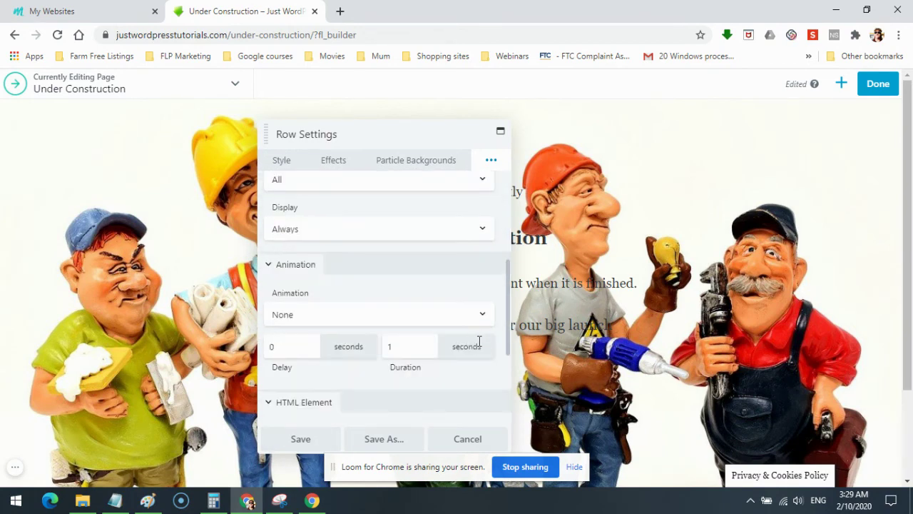
scroll(479, 343, down, 3)
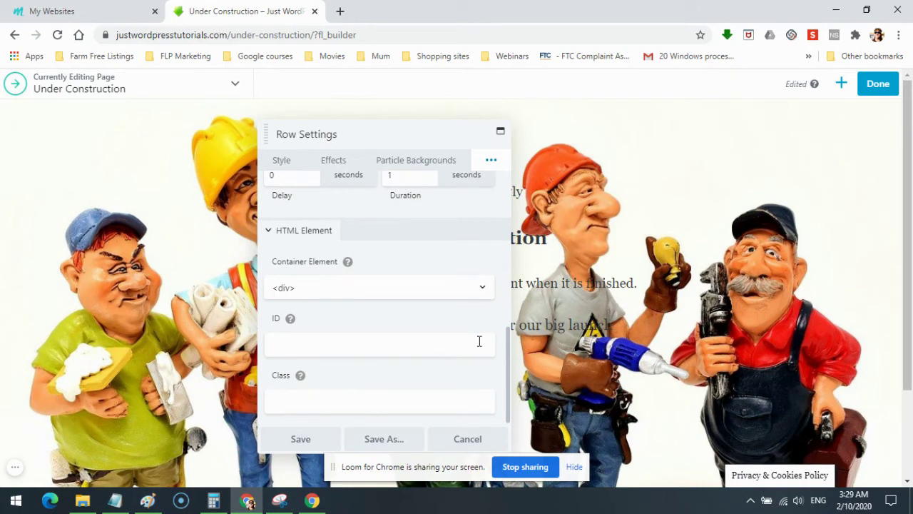
scroll(475, 345, up, 2)
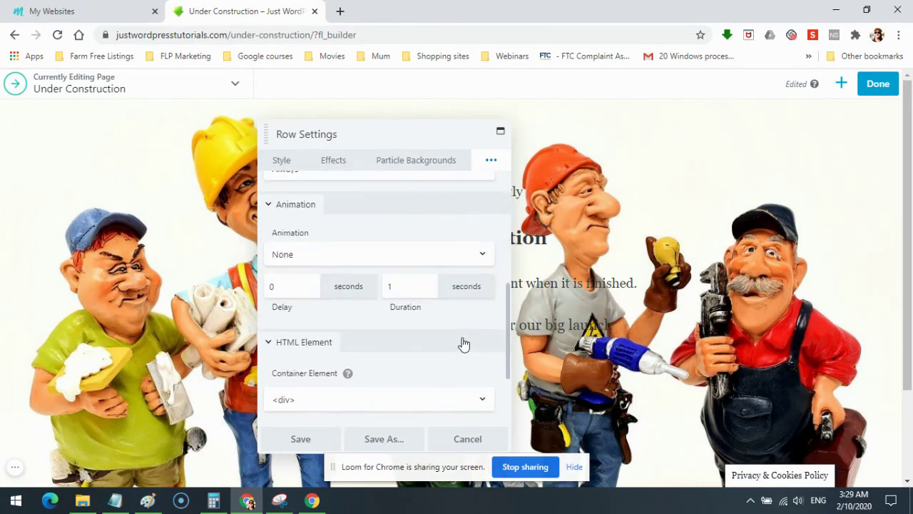
click(281, 161)
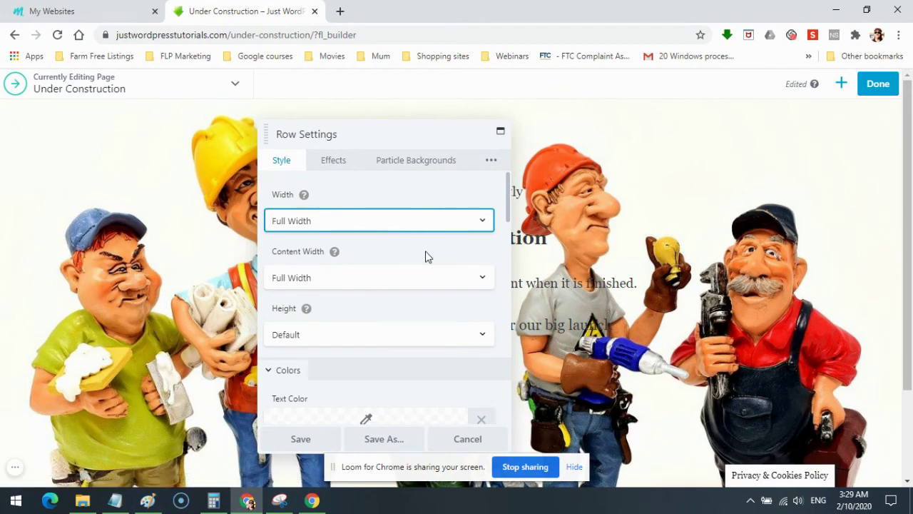
scroll(425, 257, down, 5)
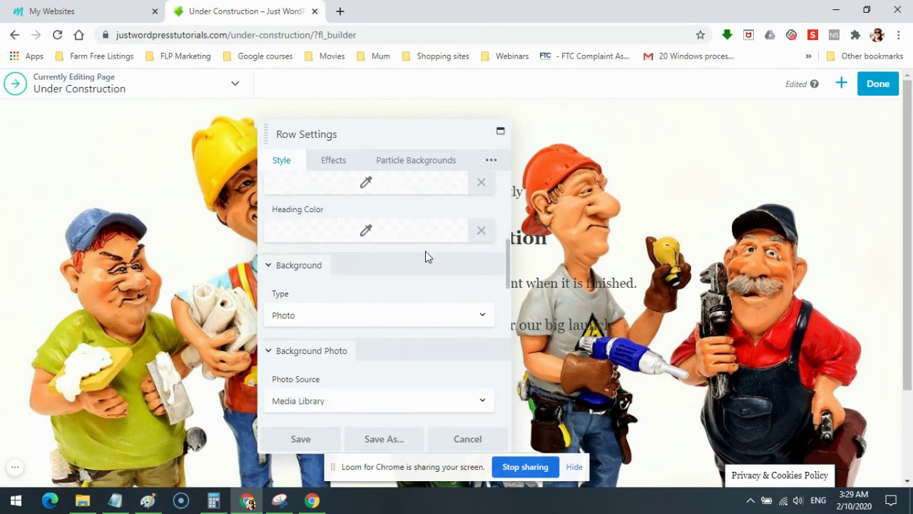
scroll(426, 255, down, 2)
scroll(400, 299, down, 5)
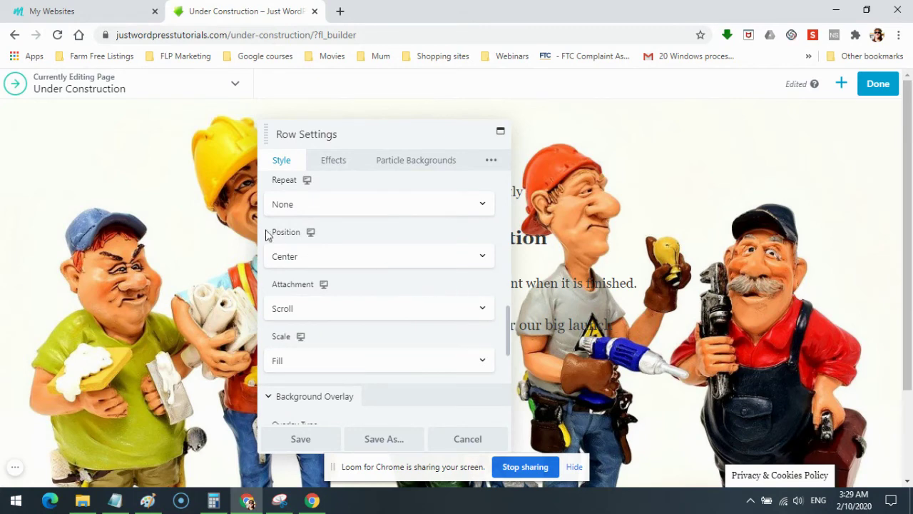
click(481, 258)
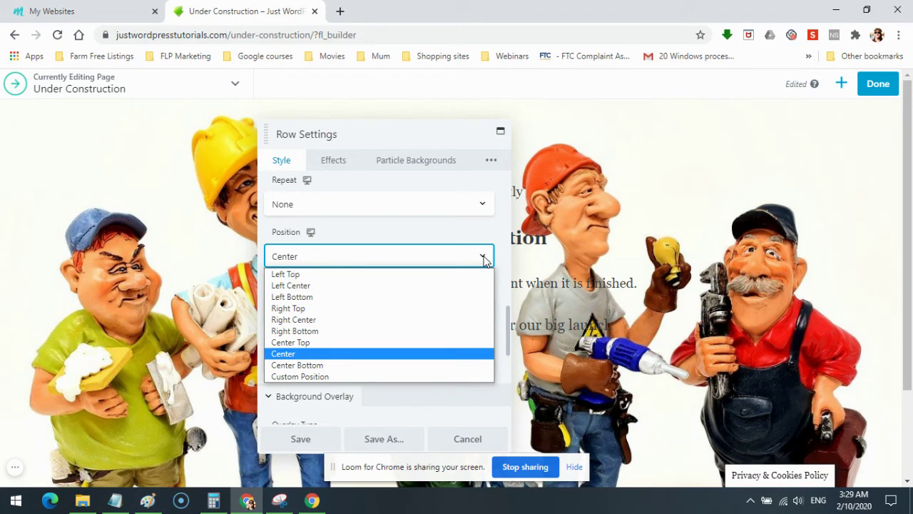
click(484, 259)
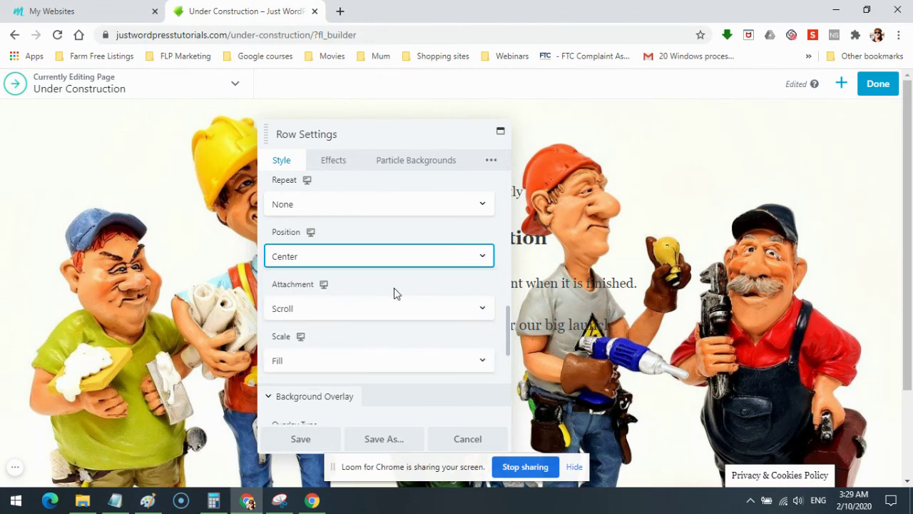
- Choose Color as the row's background overlay type with the Full overlay style
scroll(396, 293, down, 2)
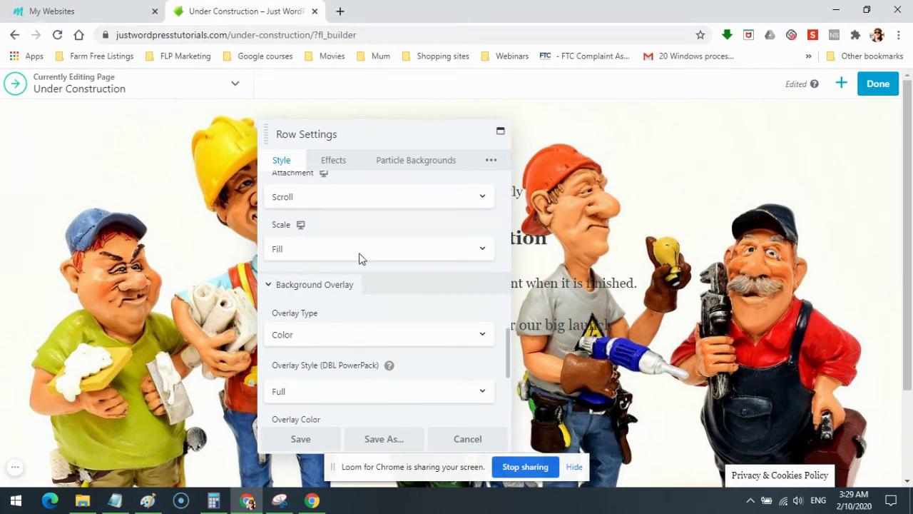
scroll(359, 258, down, 2)
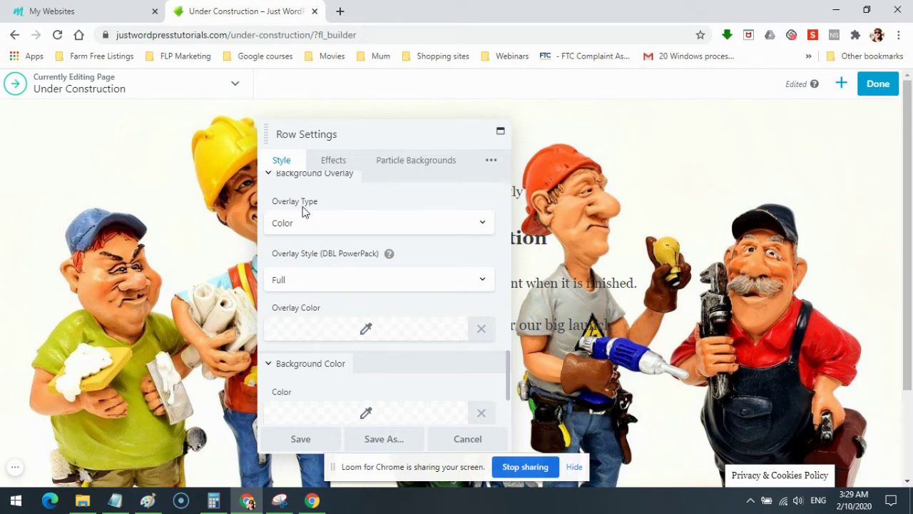
click(482, 225)
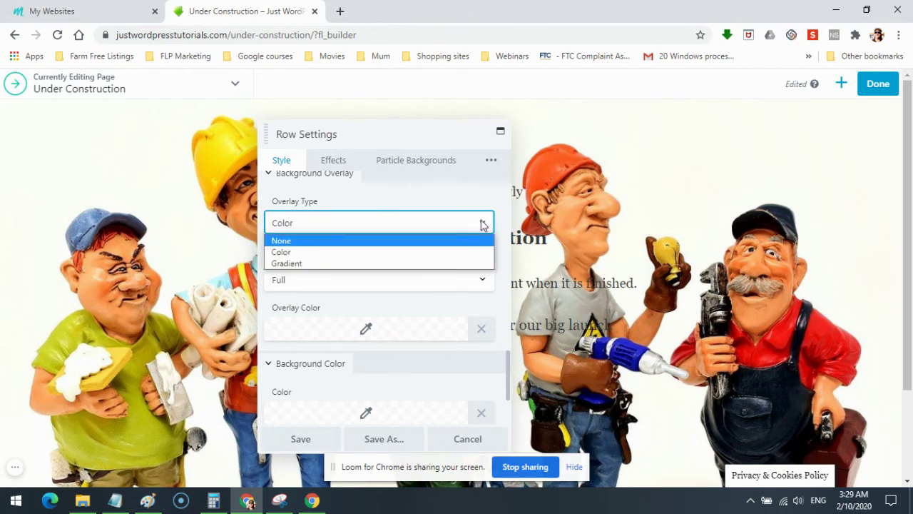
click(284, 253)
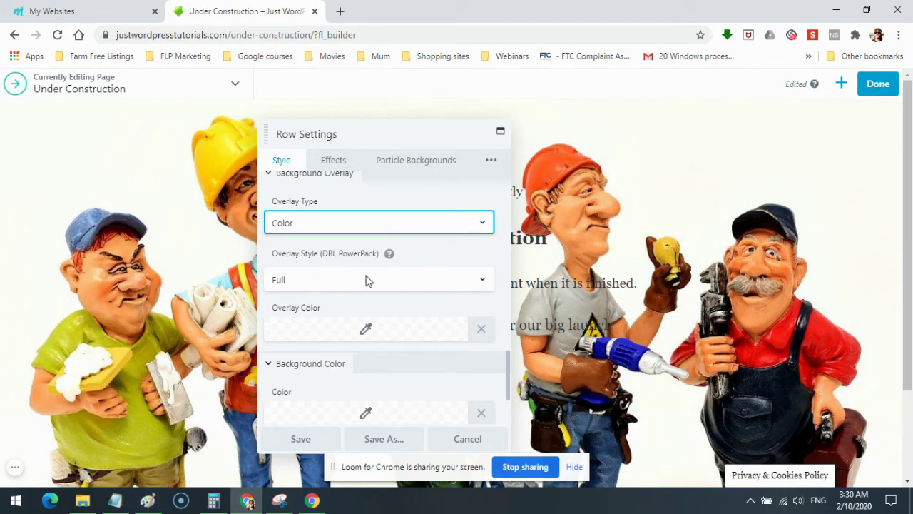
click(482, 279)
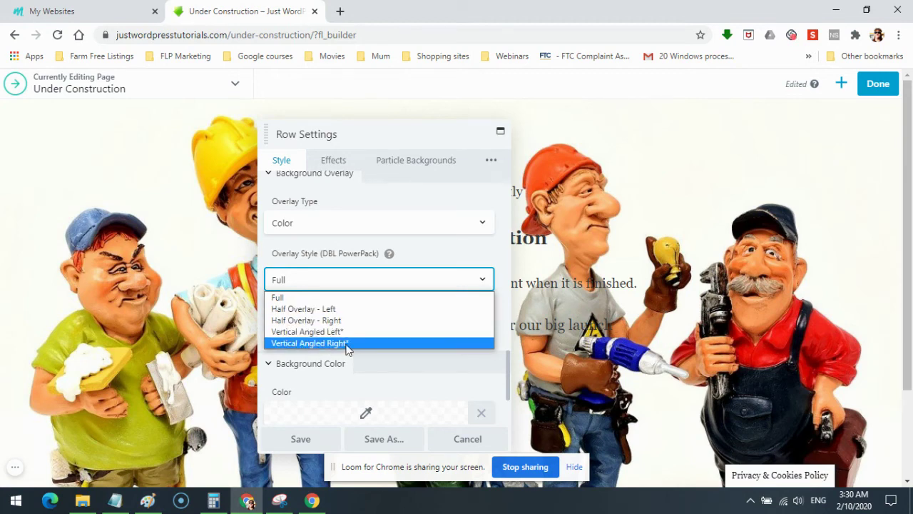
click(291, 300)
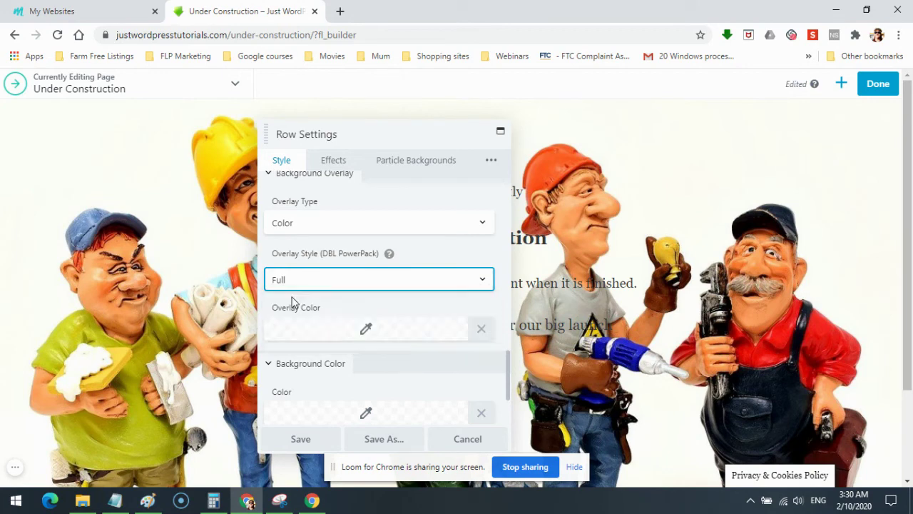
- Set the overlay color to the near-white #fff9f9 with an opacity of 0.75
click(367, 329)
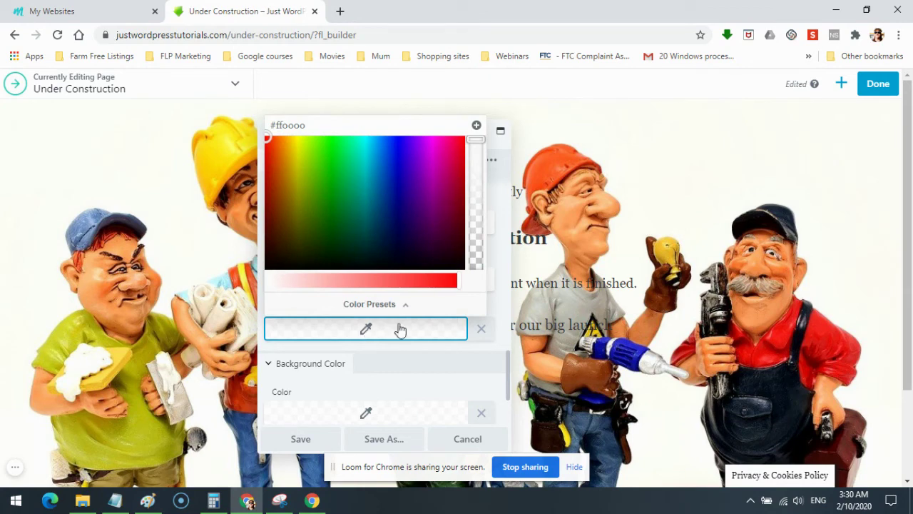
click(274, 280)
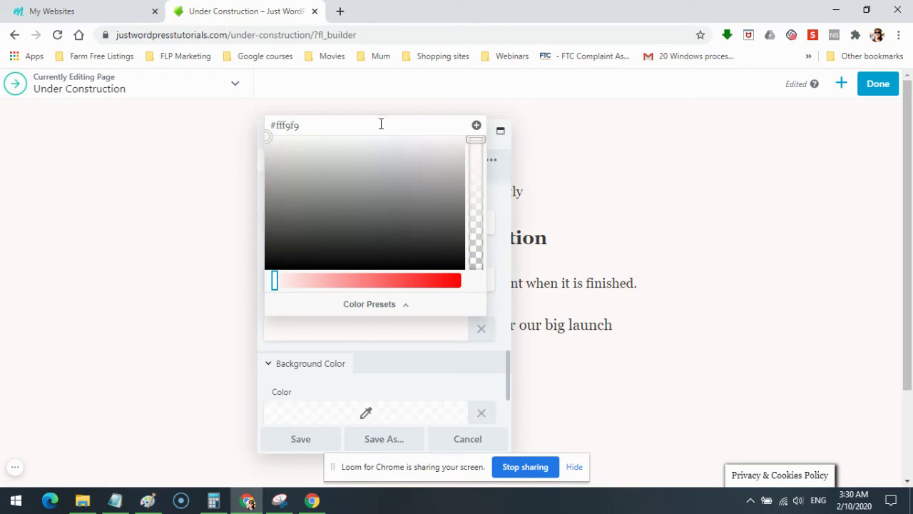
drag(475, 138, 477, 171)
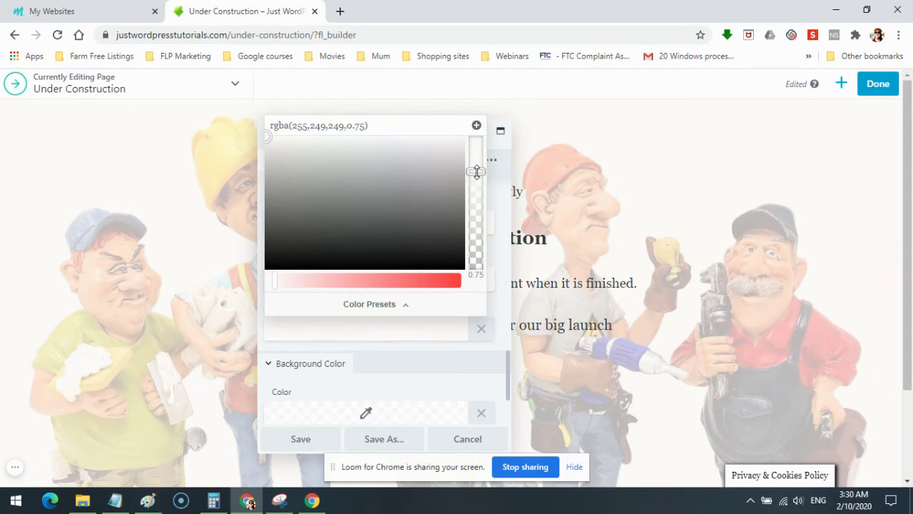
click(441, 127)
click(497, 246)
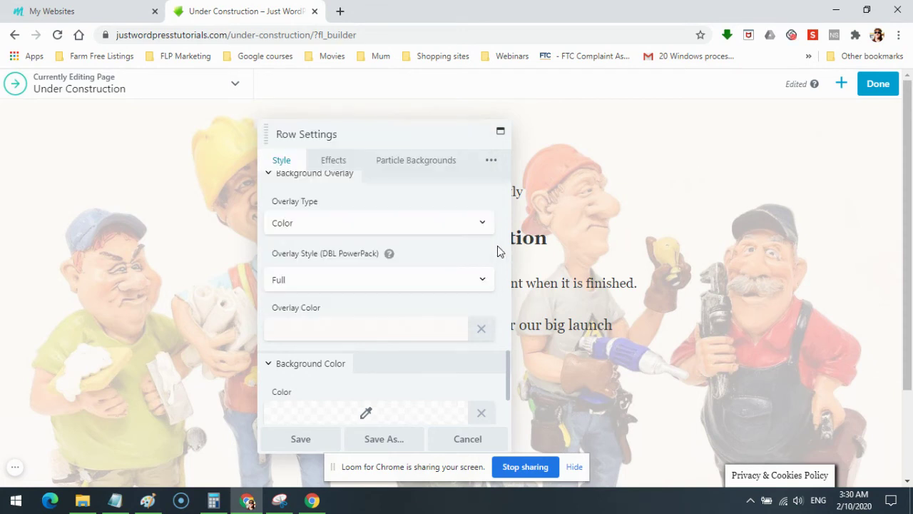
- Move the row settings window off the launch message and save the row settings
drag(387, 131, 264, 122)
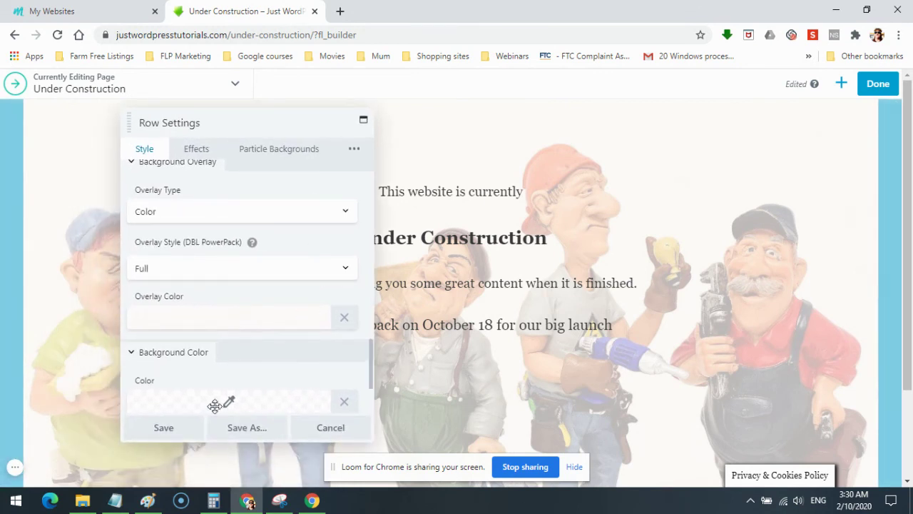
click(173, 431)
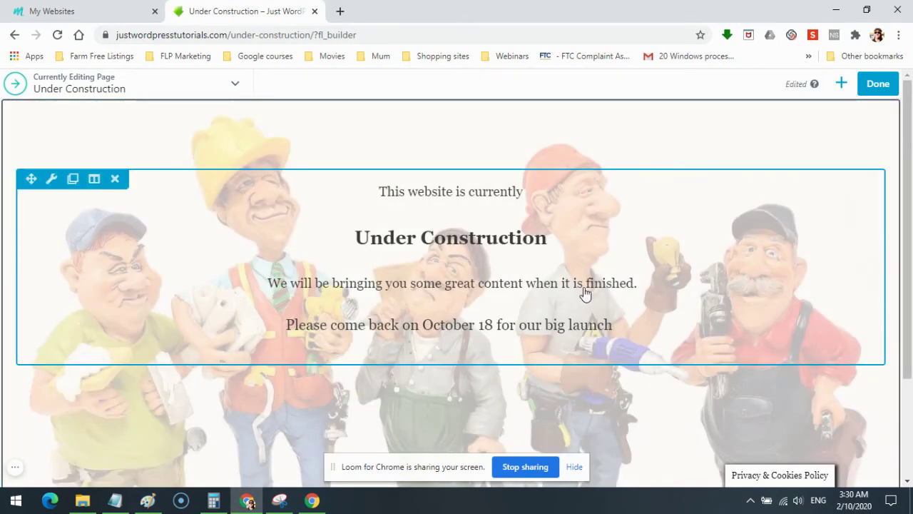
- Open the launch message's text module for editing and set the line "This website is currently" to 24px
click(52, 181)
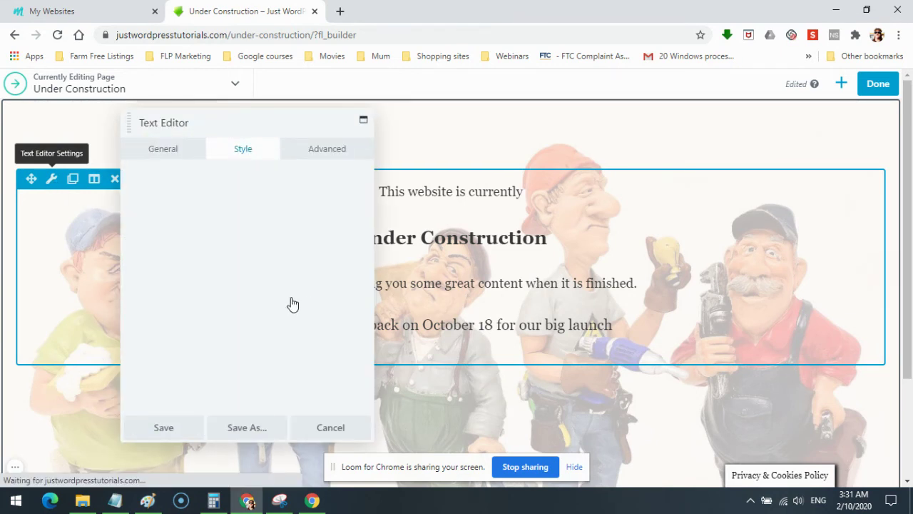
click(159, 194)
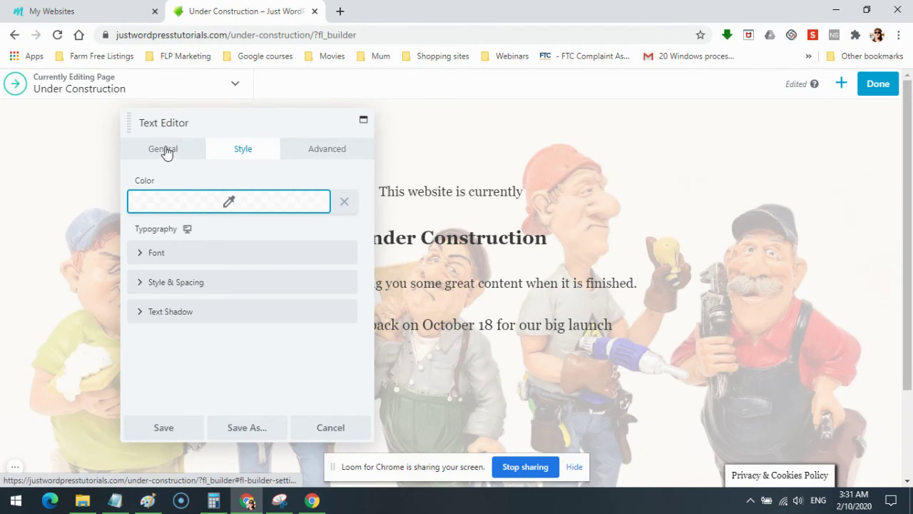
click(166, 151)
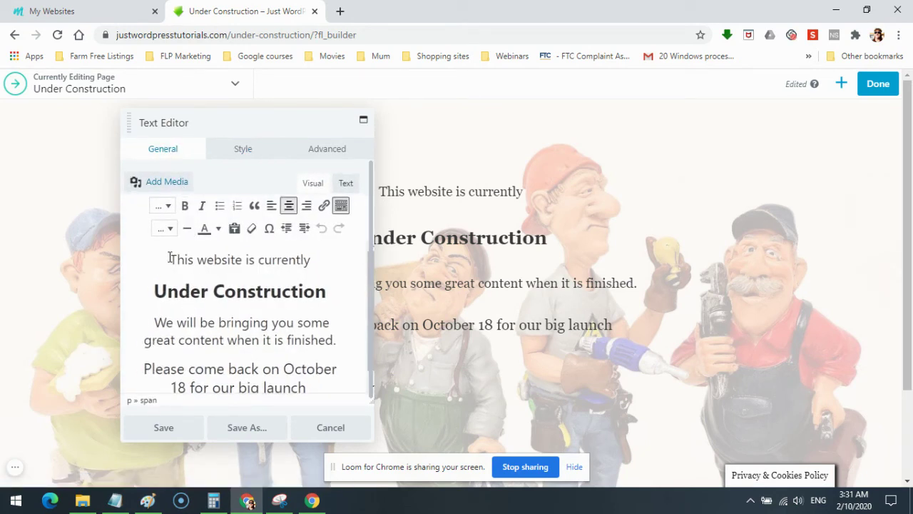
drag(169, 259, 317, 261)
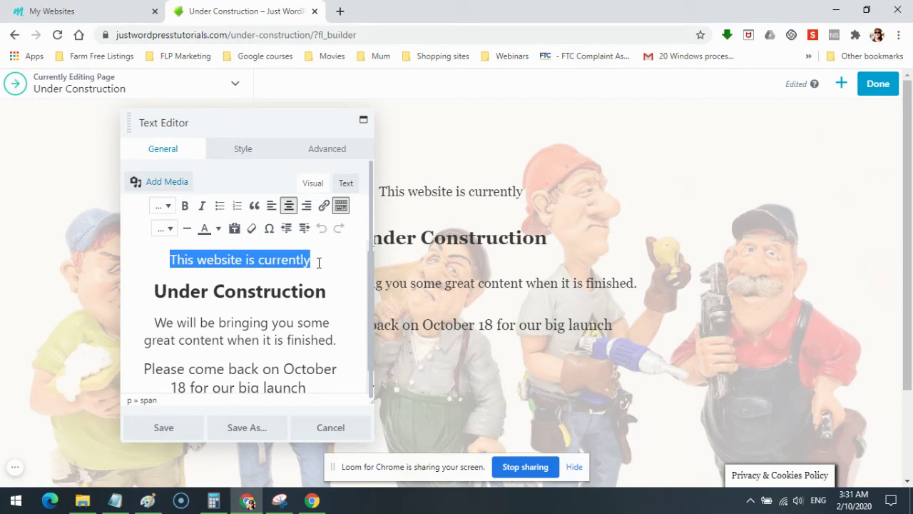
click(171, 230)
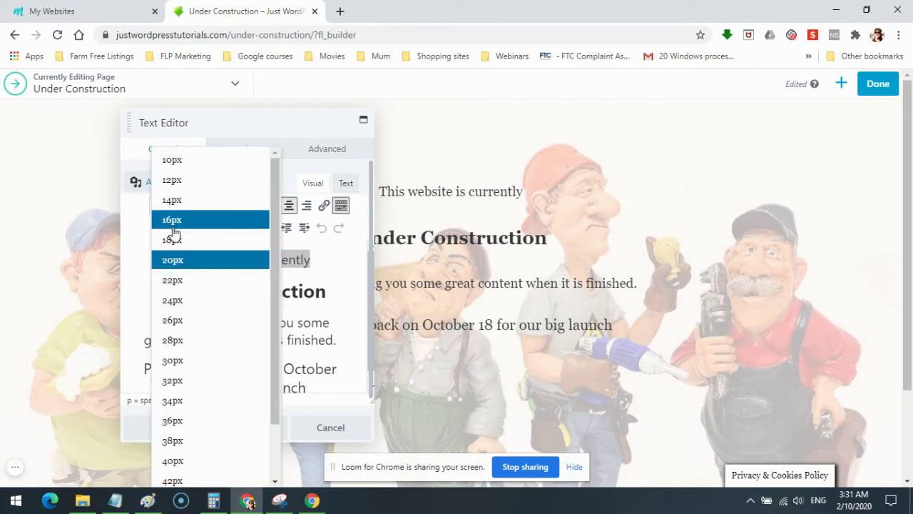
click(172, 301)
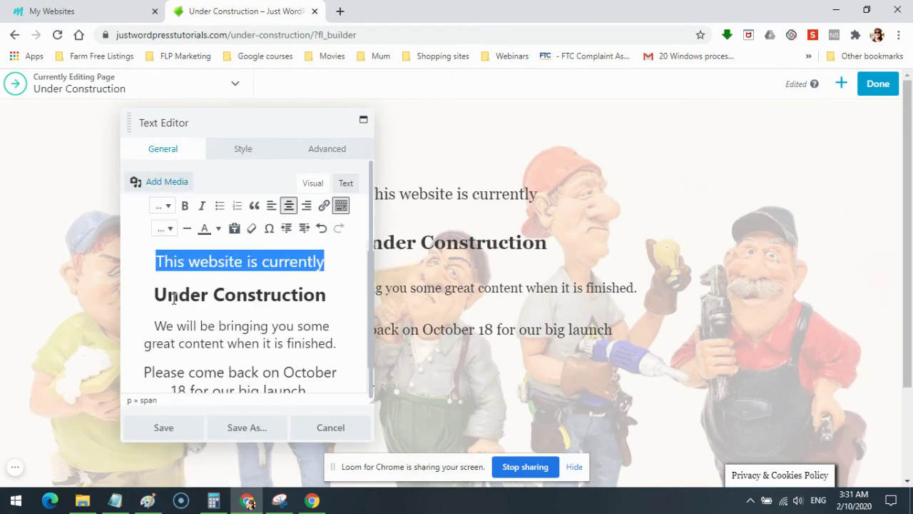
- Set the "Under Construction" line to 34px and the "We will be bringing you some great content" sentence to 24px
drag(327, 295, 151, 296)
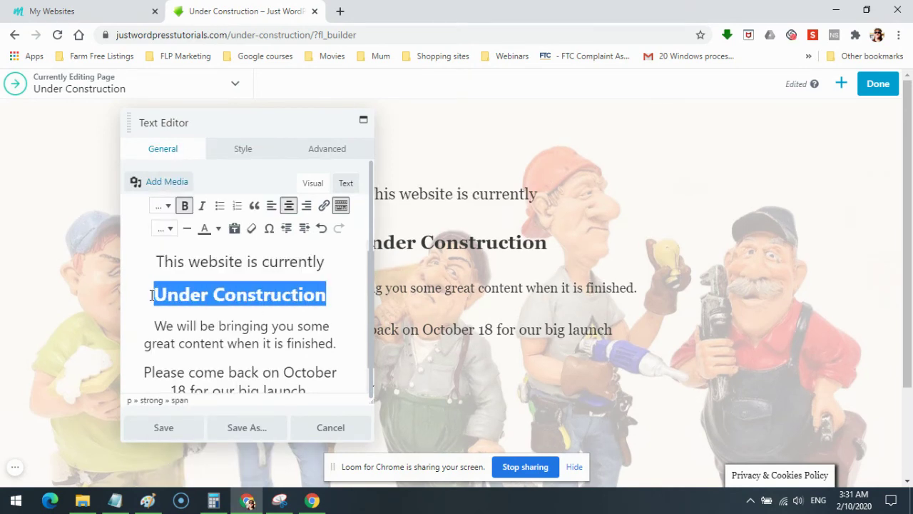
click(170, 229)
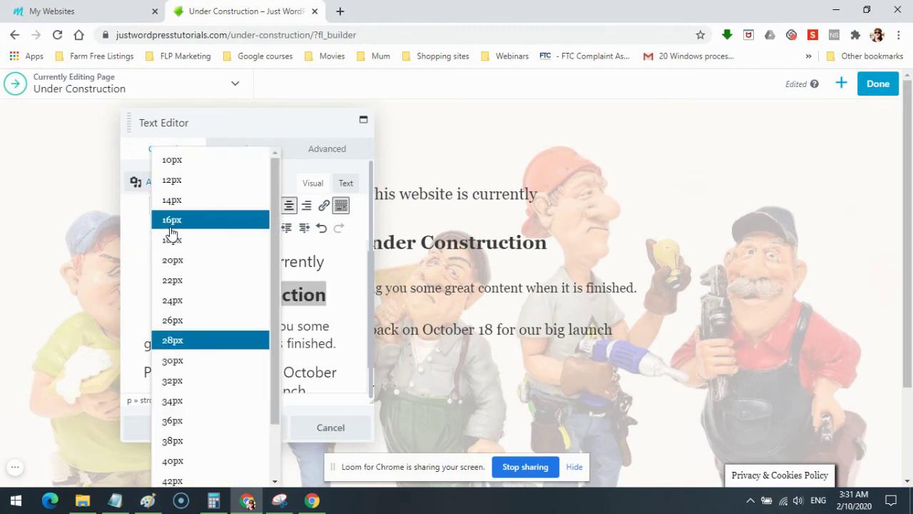
click(172, 401)
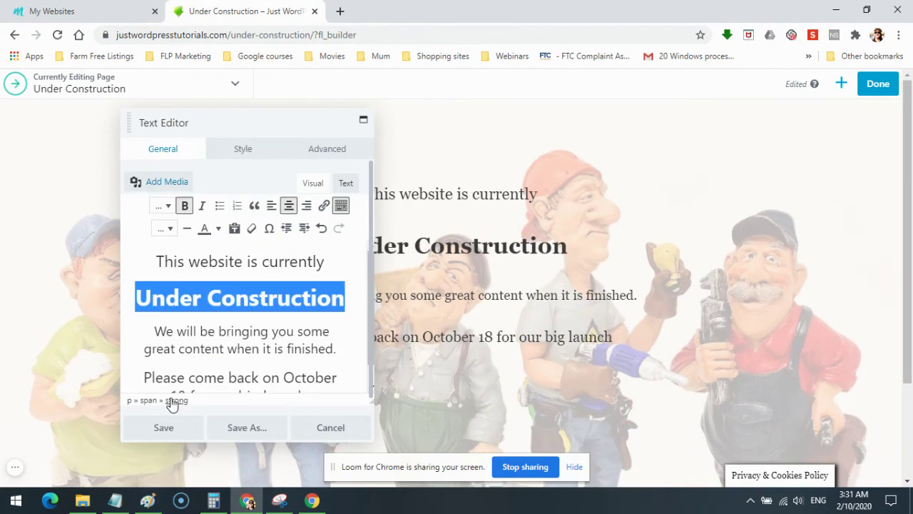
click(153, 331)
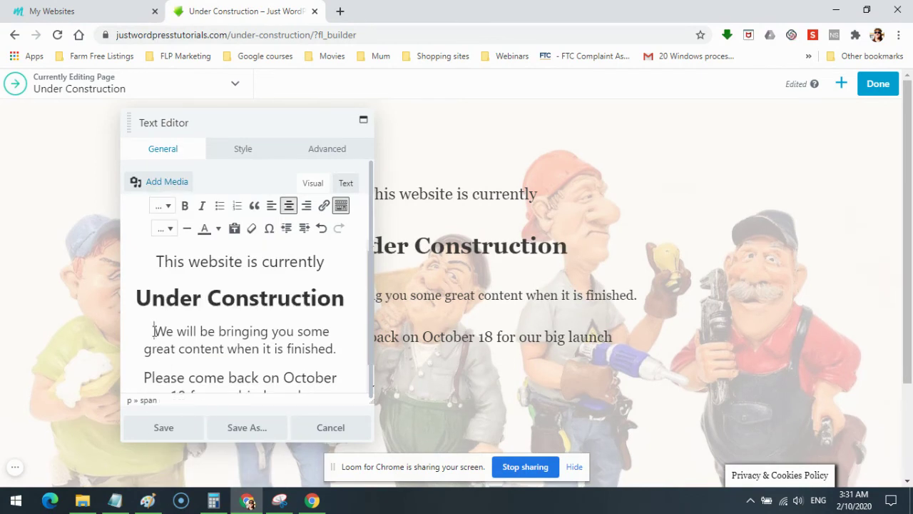
drag(153, 331, 336, 350)
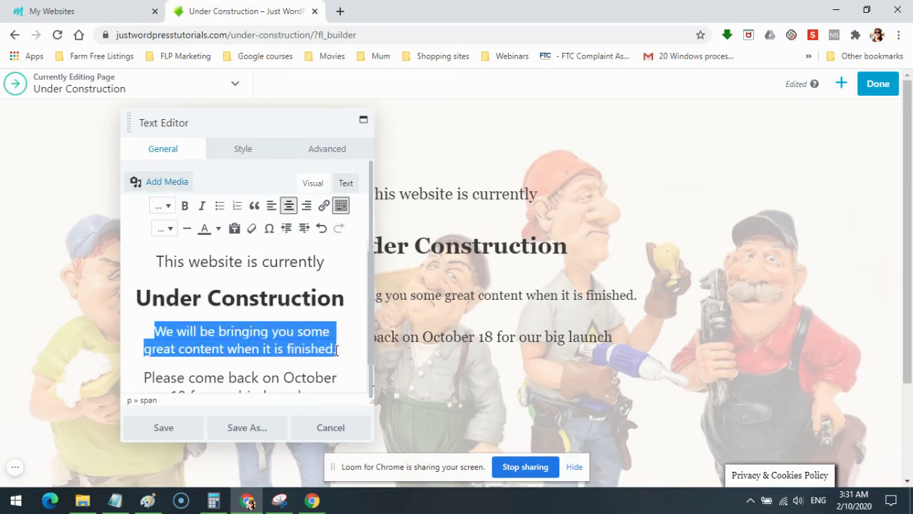
click(171, 229)
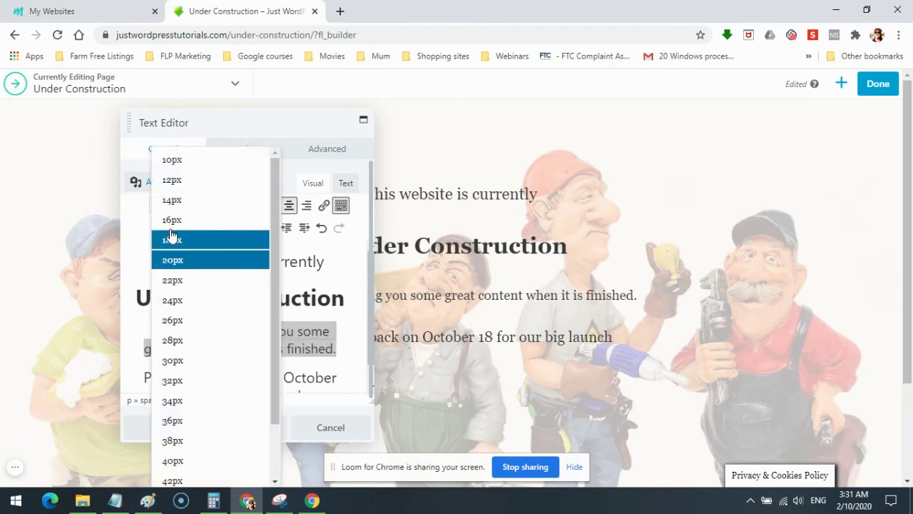
click(172, 301)
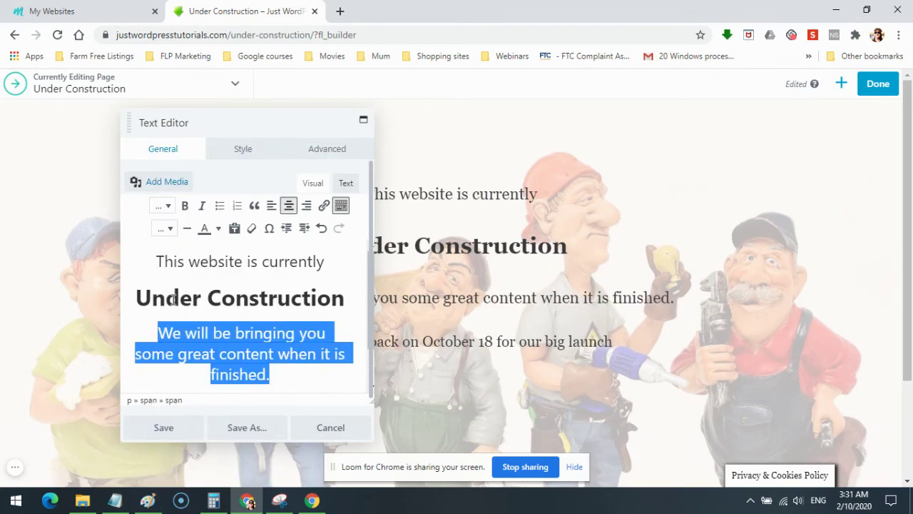
click(289, 369)
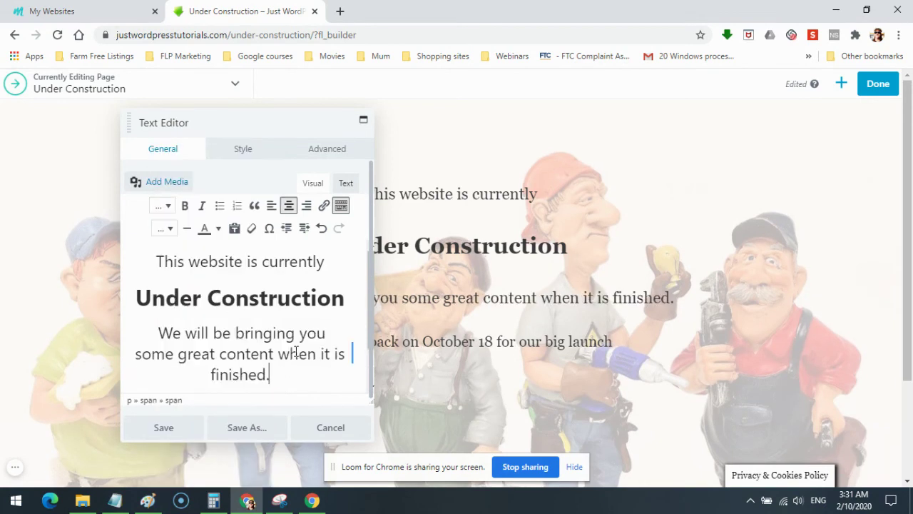
- Set the line "Please come back on October 18 for our big launch" to 30px and save the text module
scroll(295, 351, down, 1)
click(142, 355)
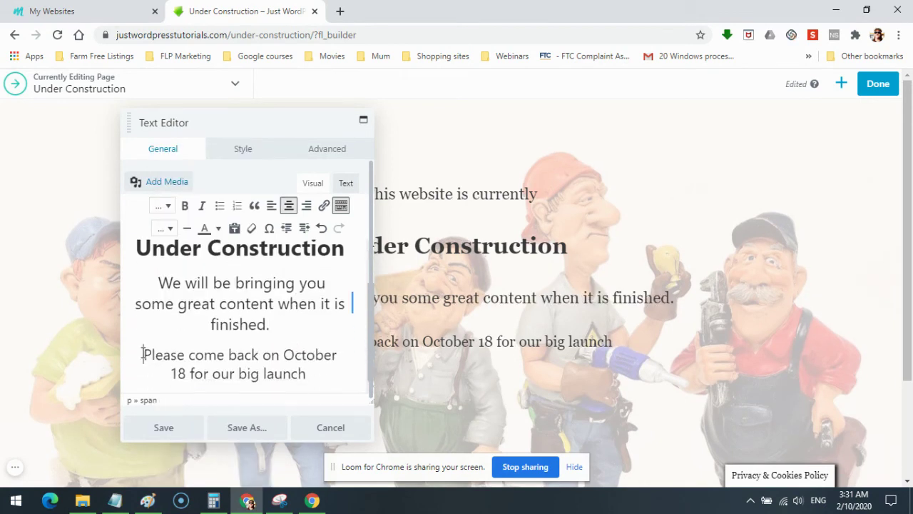
drag(143, 355, 312, 372)
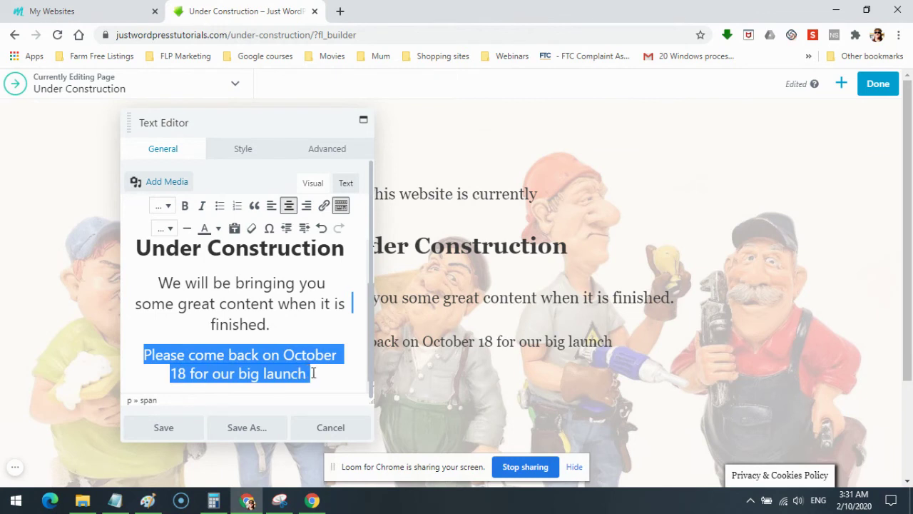
click(170, 229)
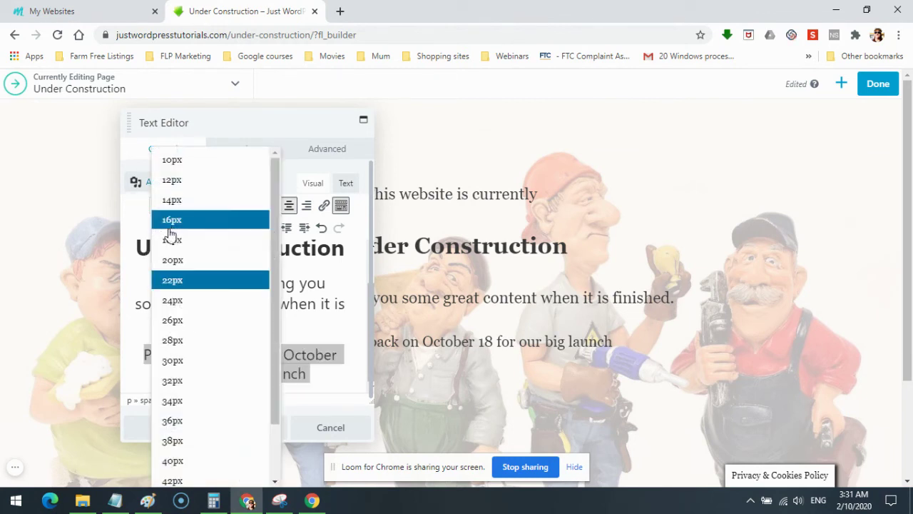
click(172, 362)
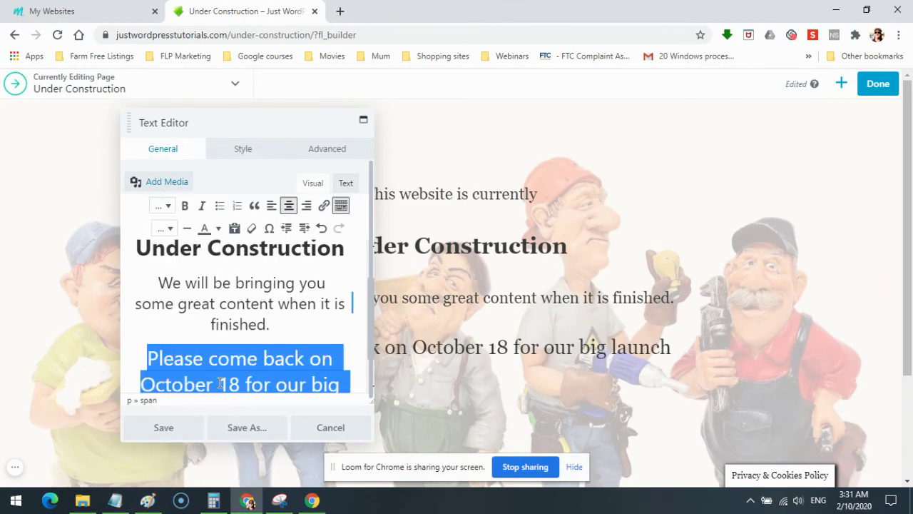
click(170, 428)
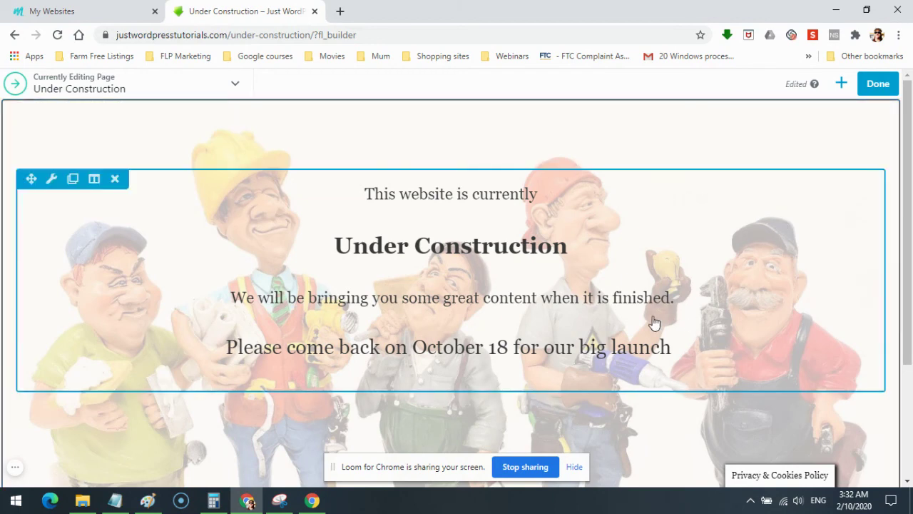
- Reopen the row's settings, raise the background overlay color's opacity to 0.9, and save the row
scroll(57, 257, down, 2)
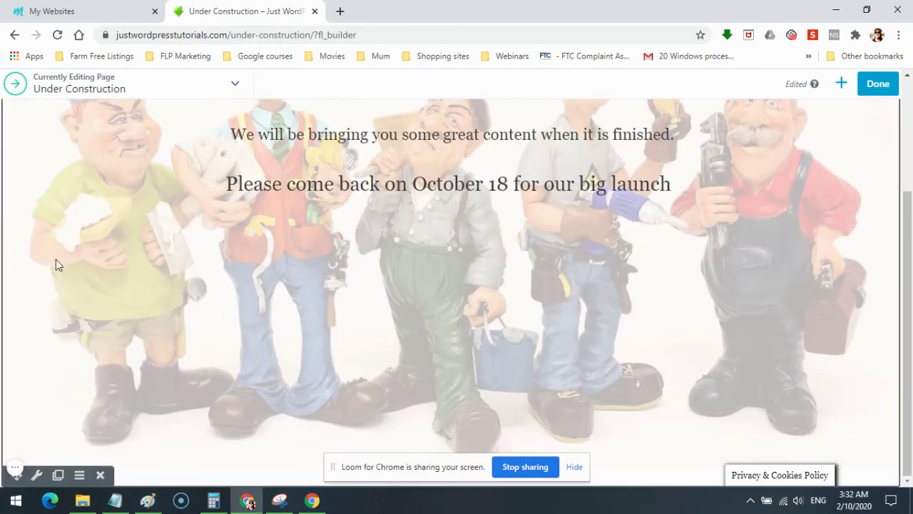
click(268, 406)
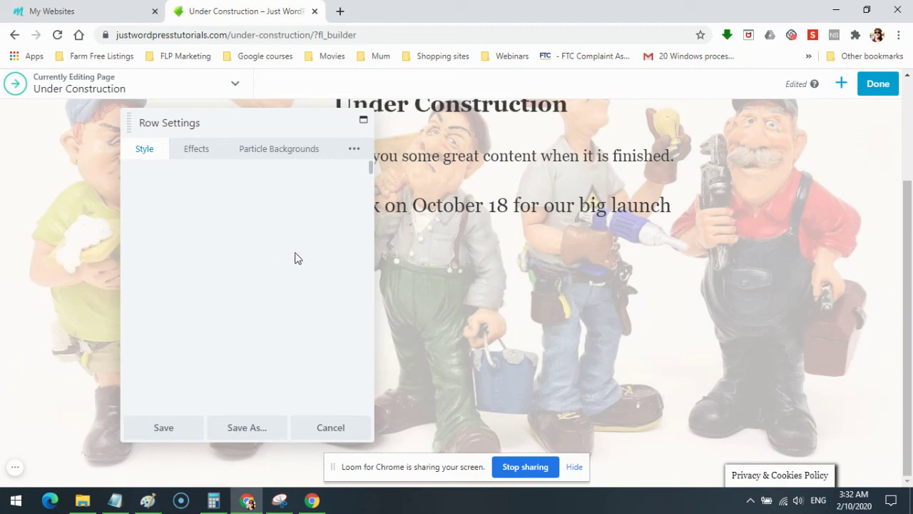
scroll(297, 259, down, 5)
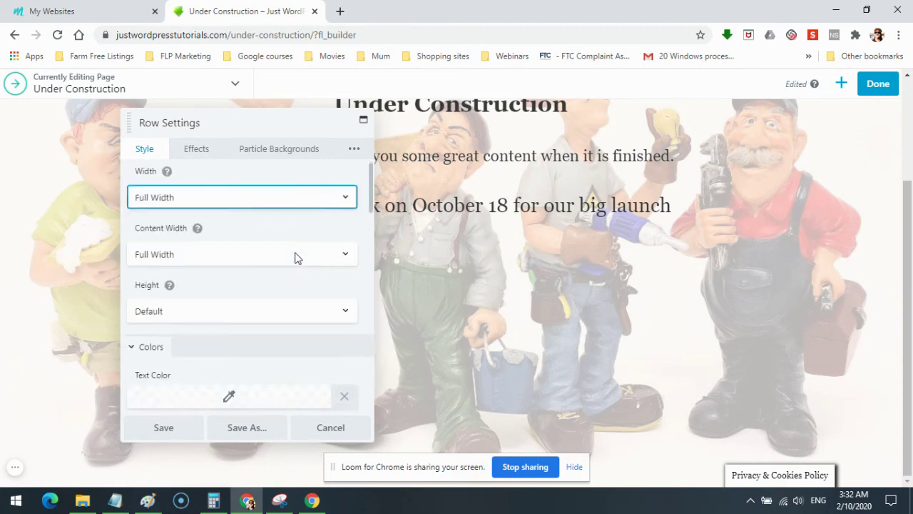
scroll(298, 258, down, 3)
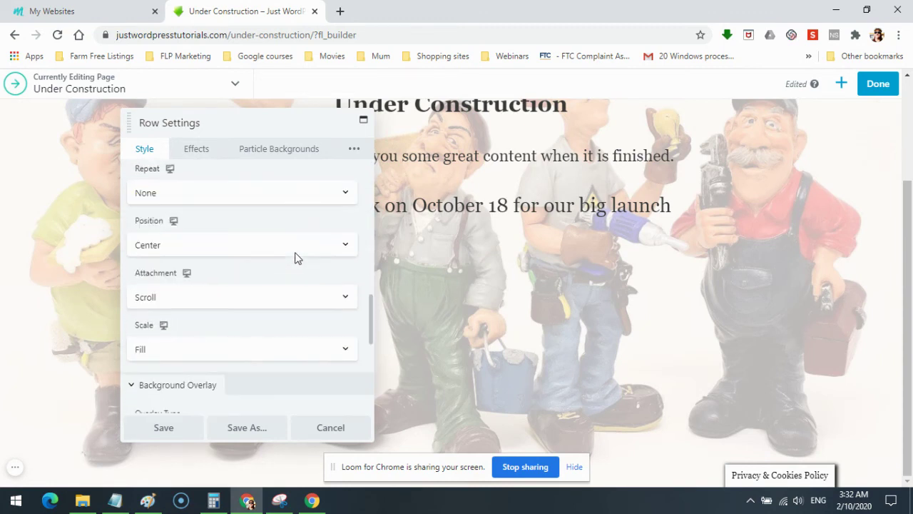
scroll(298, 258, down, 3)
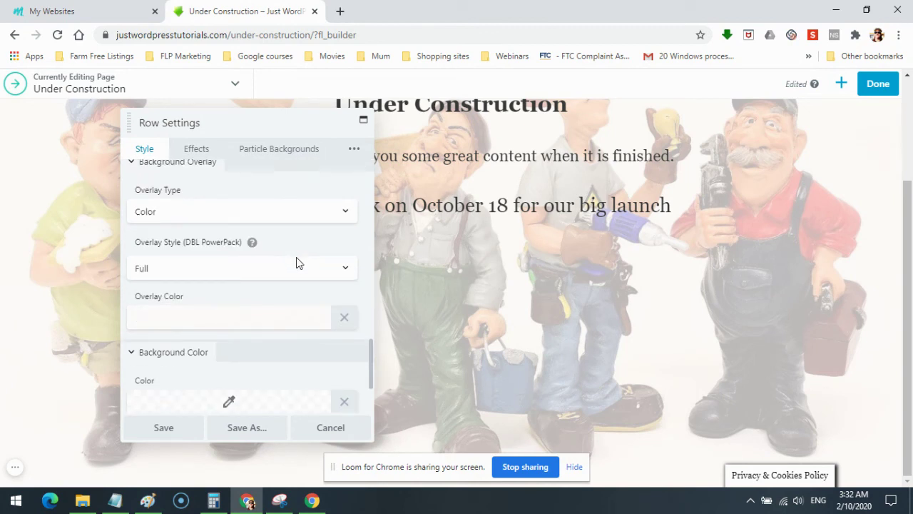
click(243, 322)
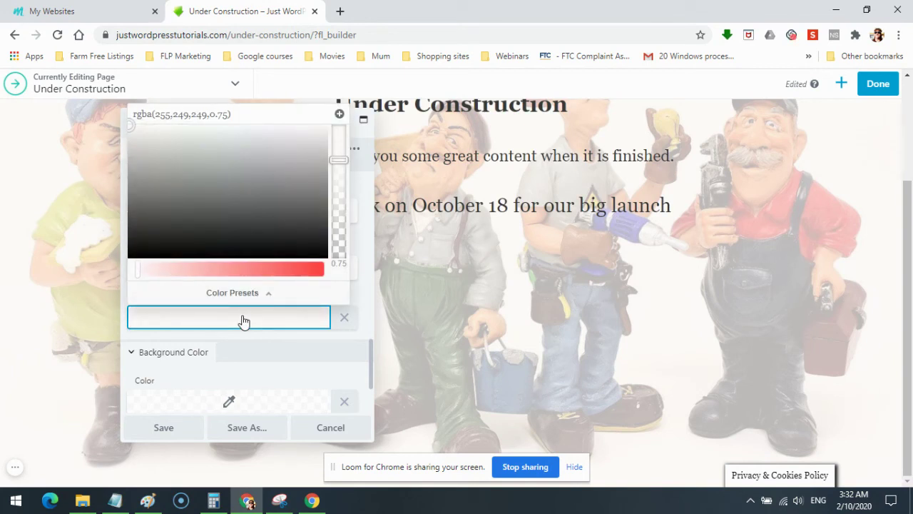
click(338, 158)
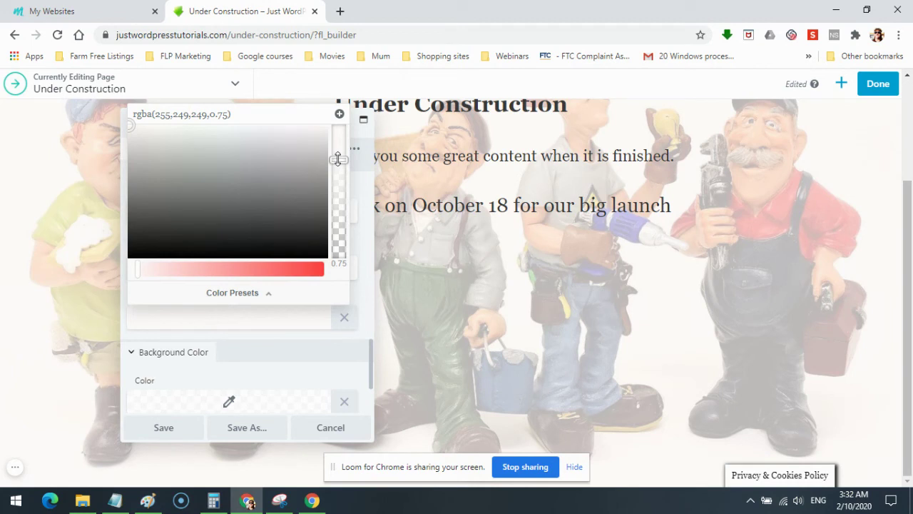
drag(338, 159, 341, 140)
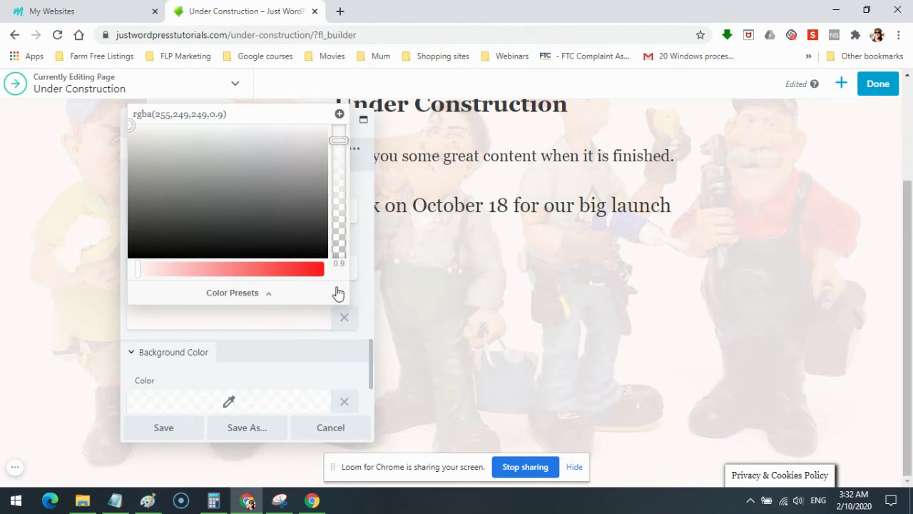
click(163, 433)
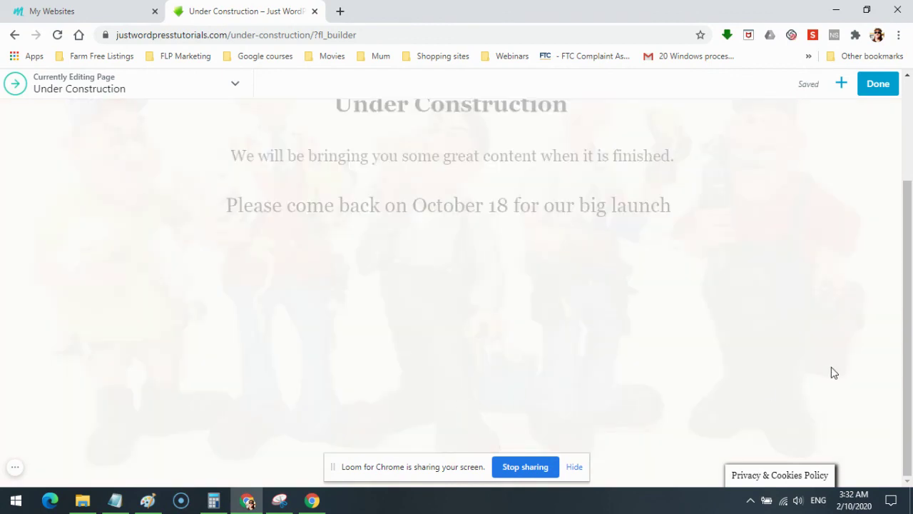
- Look over the whole page to check the message's legibility against the faded background photo
scroll(849, 381, up, 2)
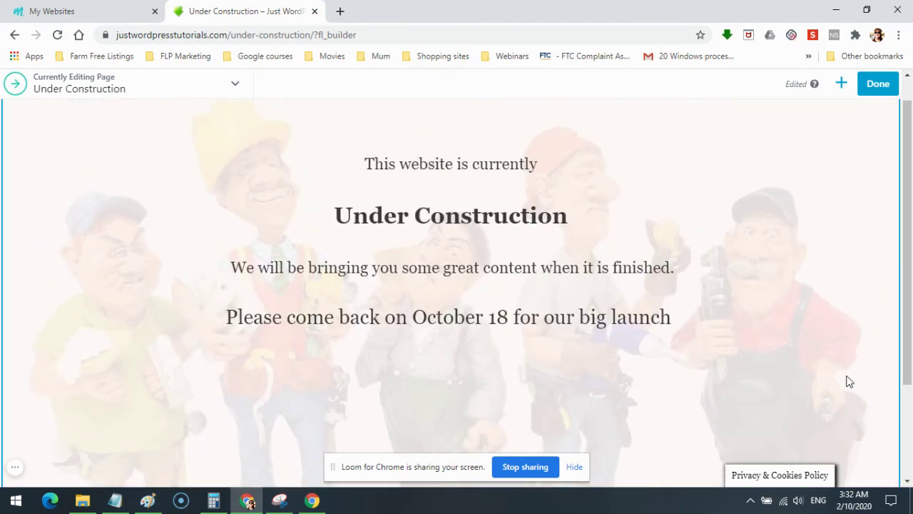
scroll(847, 298, down, 2)
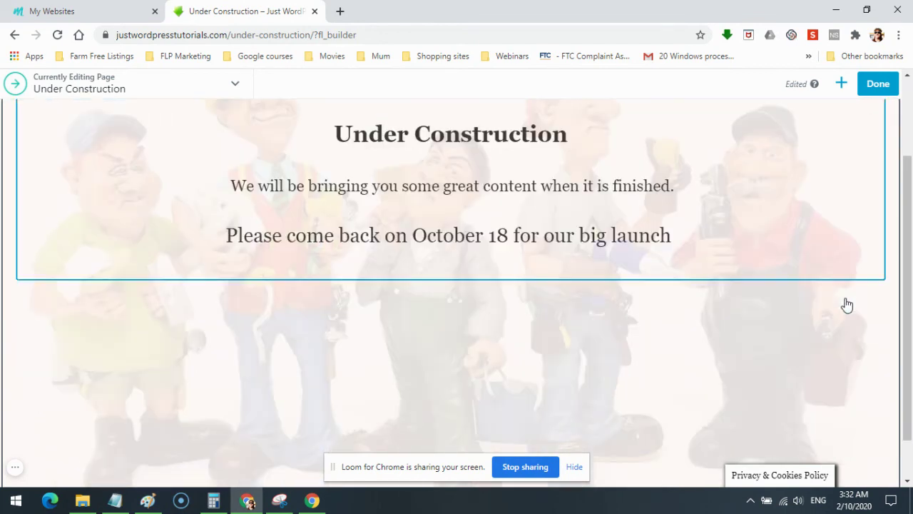
scroll(763, 366, up, 1)
scroll(769, 367, up, 1)
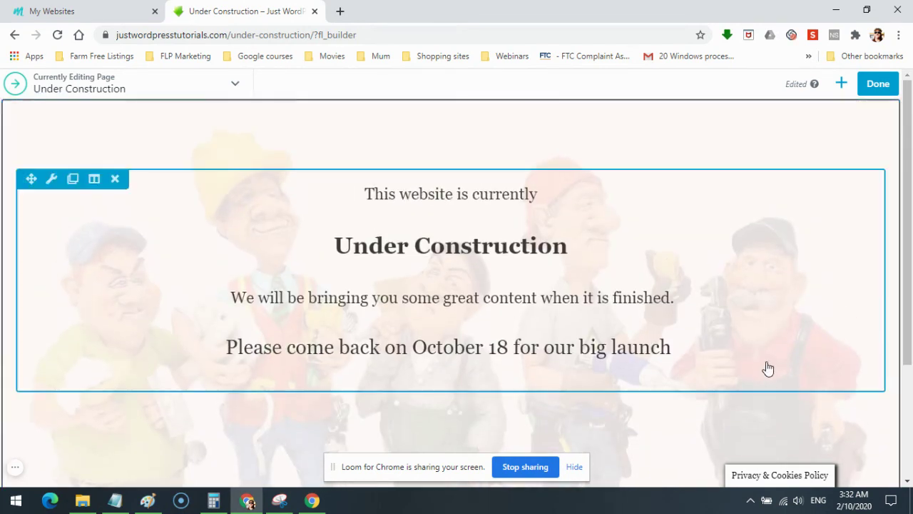
scroll(768, 368, down, 2)
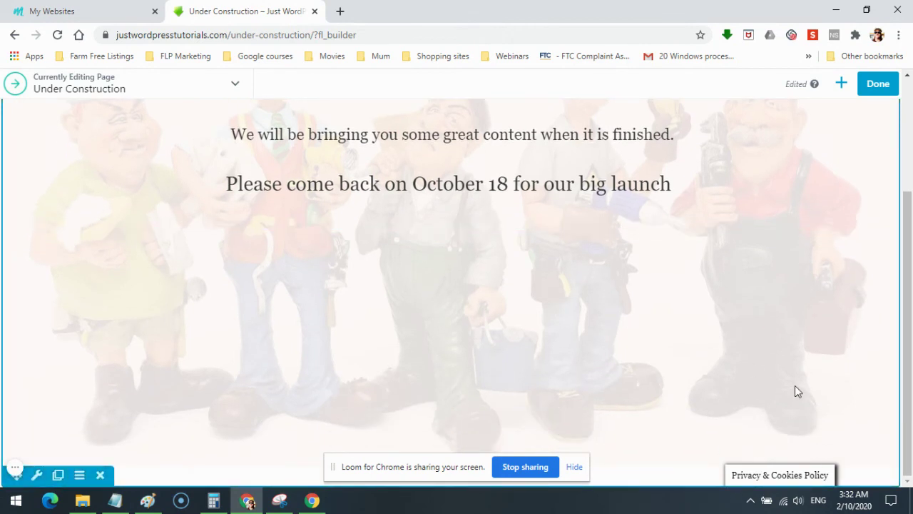
scroll(795, 391, up, 2)
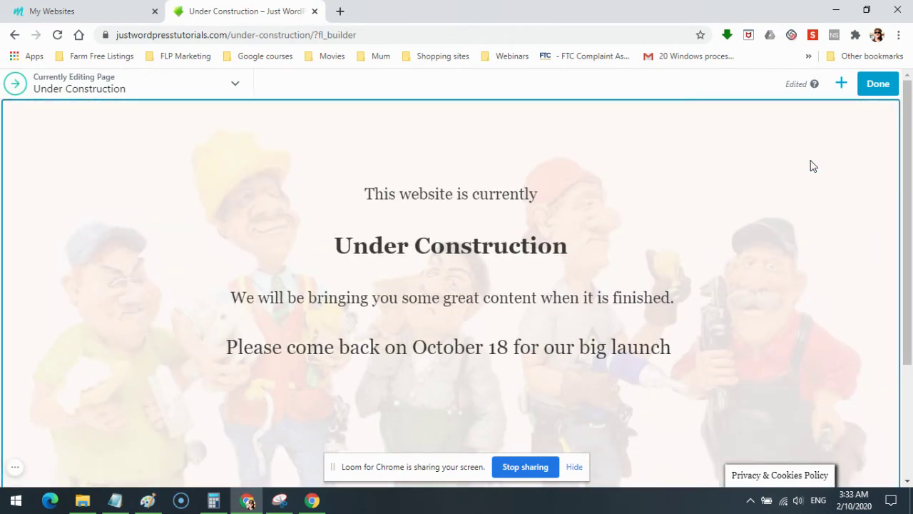
- Publish the finished Under Construction page and open the site's menu management screen
click(879, 84)
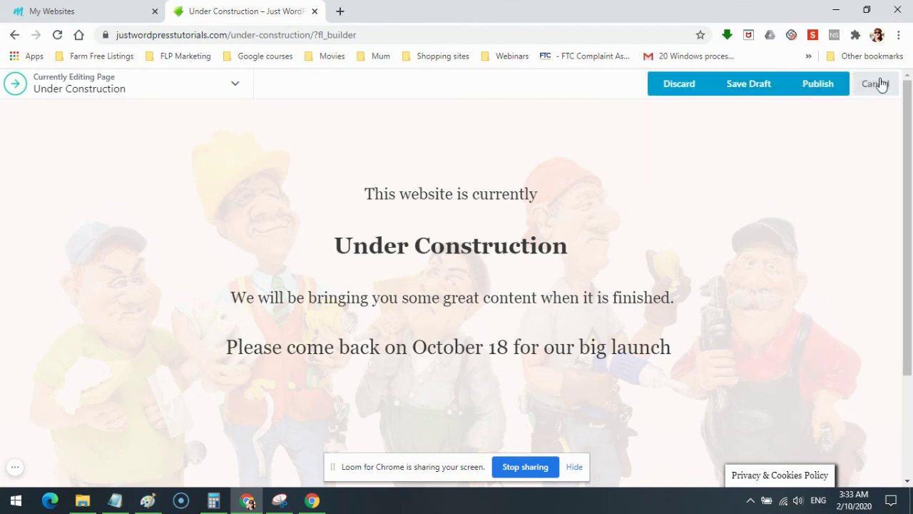
click(818, 84)
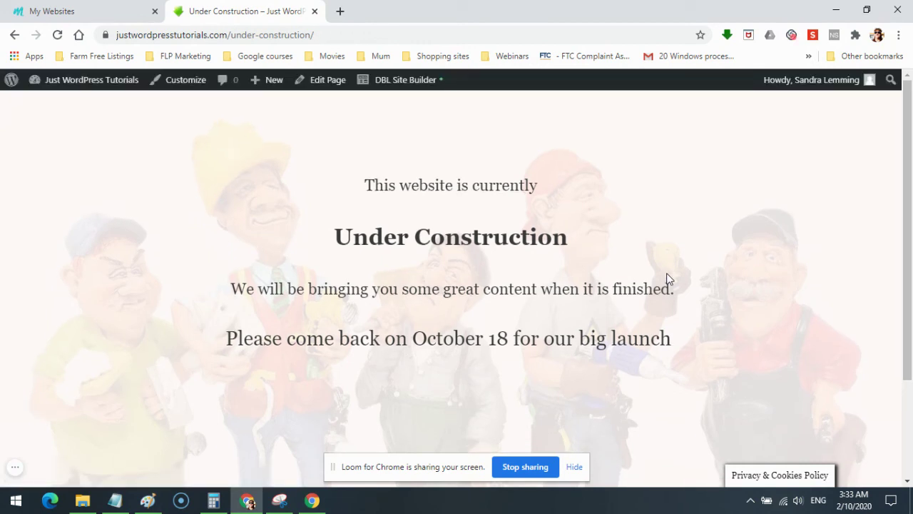
mouse_move(77, 83)
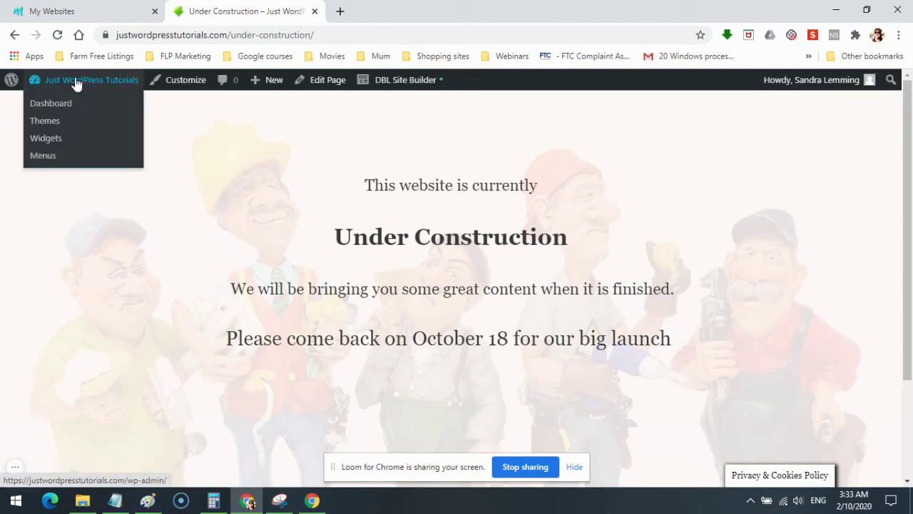
click(43, 157)
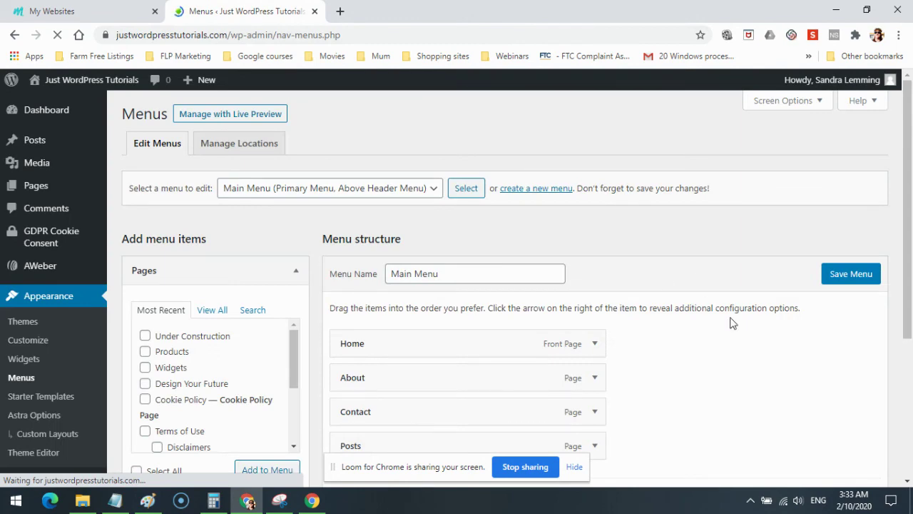
- Remove the Main Menu from the Primary Menu and Above Header Menu display locations and save it
scroll(730, 321, down, 3)
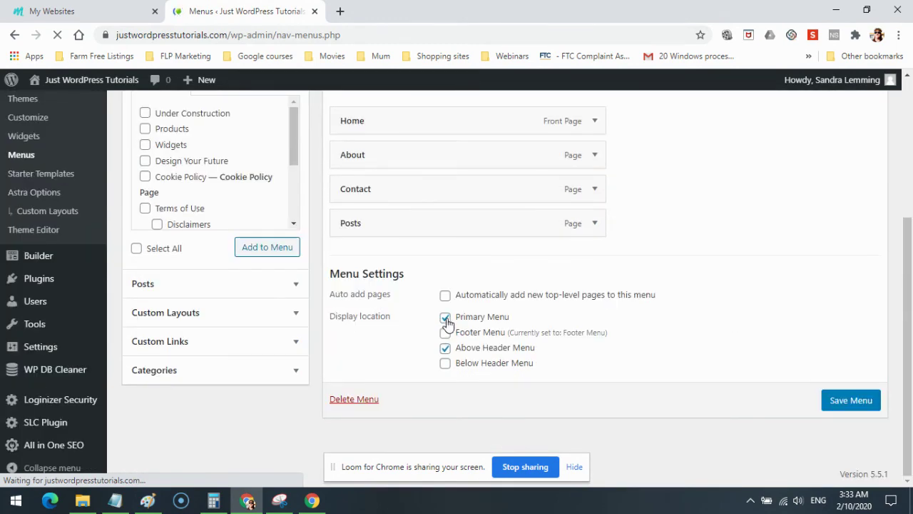
click(445, 316)
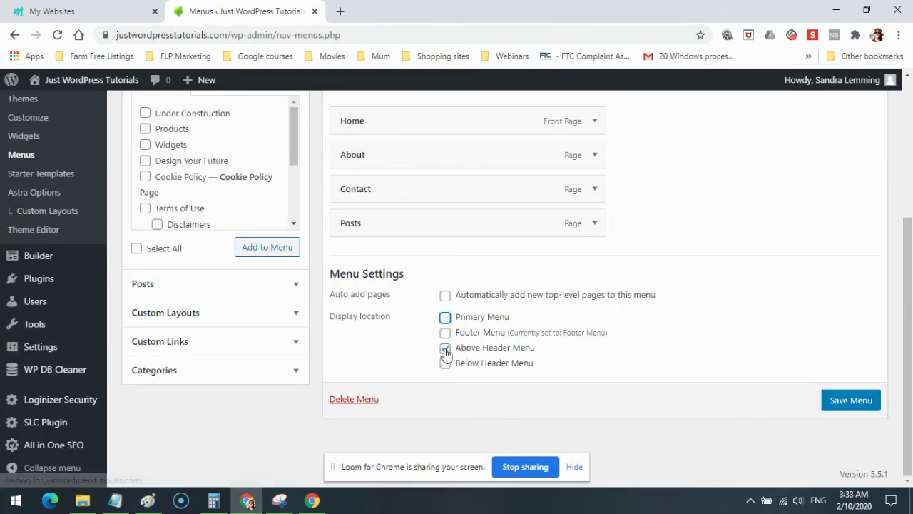
click(445, 348)
scroll(717, 347, up, 2)
scroll(716, 347, up, 2)
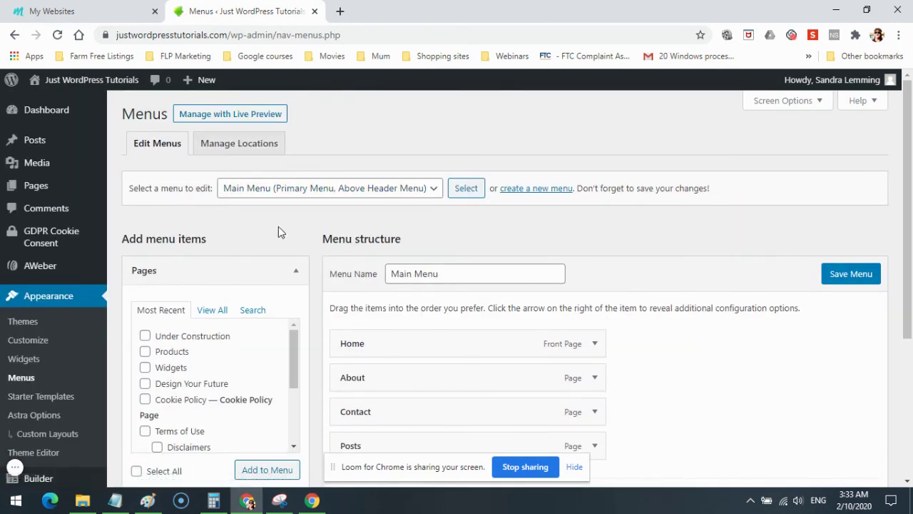
scroll(646, 357, down, 2)
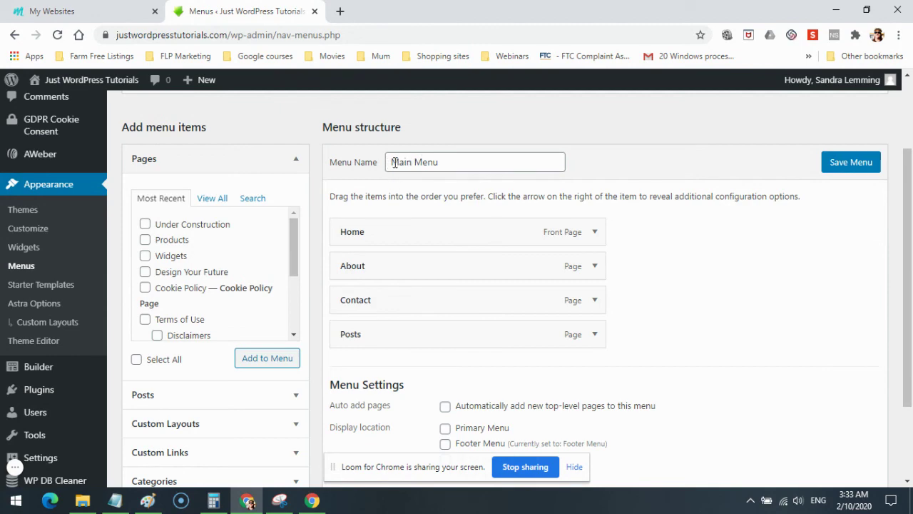
scroll(615, 262, up, 2)
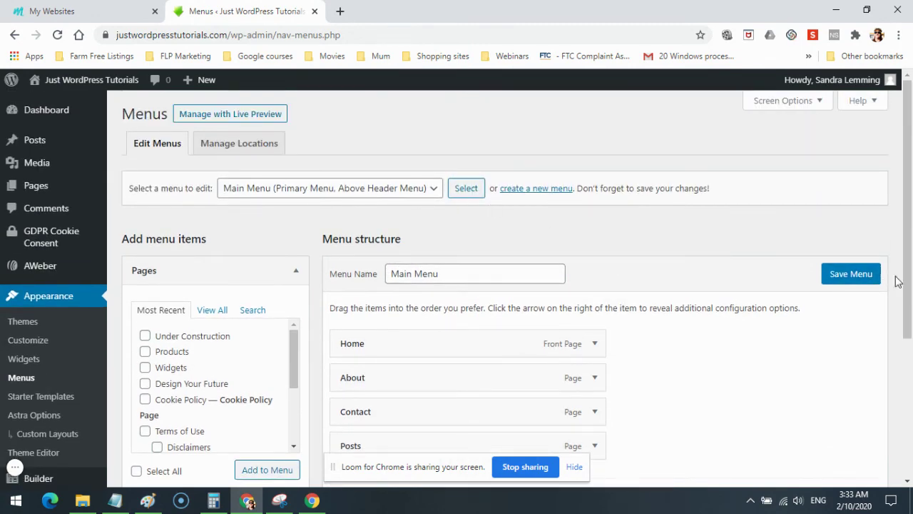
scroll(749, 369, down, 4)
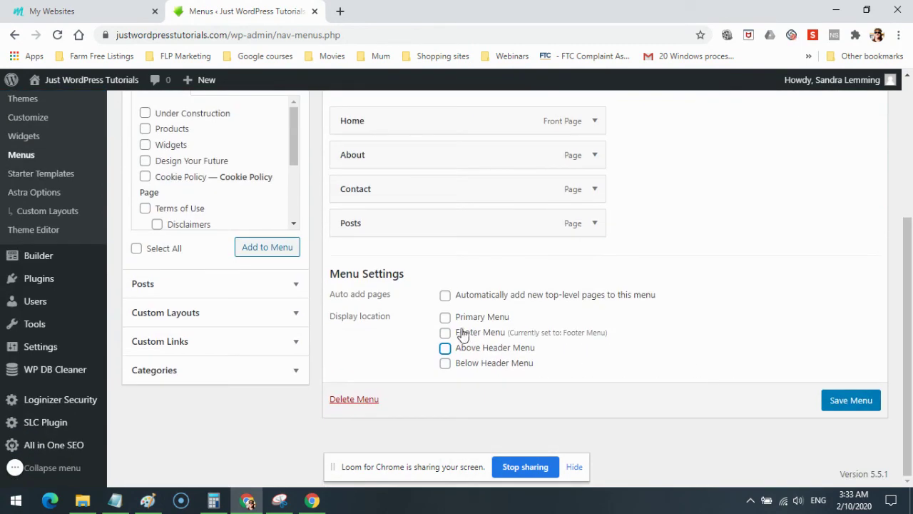
scroll(764, 321, up, 2)
scroll(763, 321, up, 1)
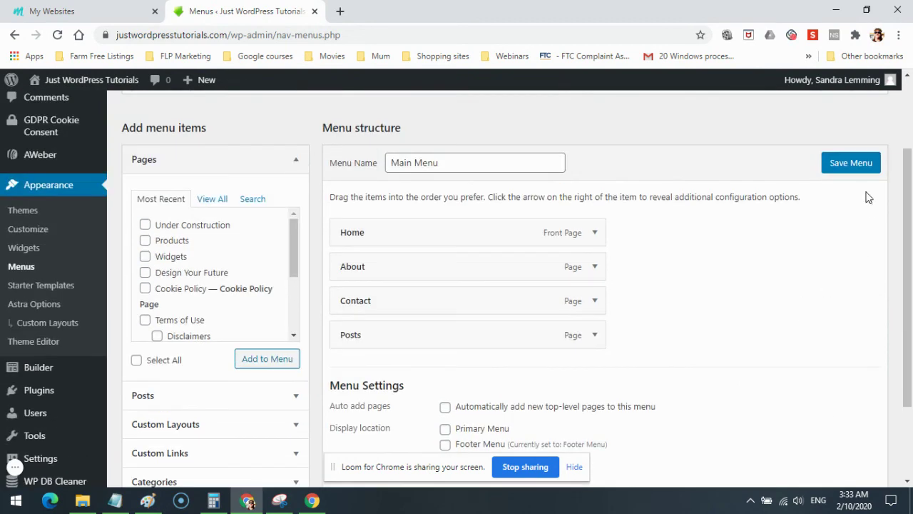
click(851, 163)
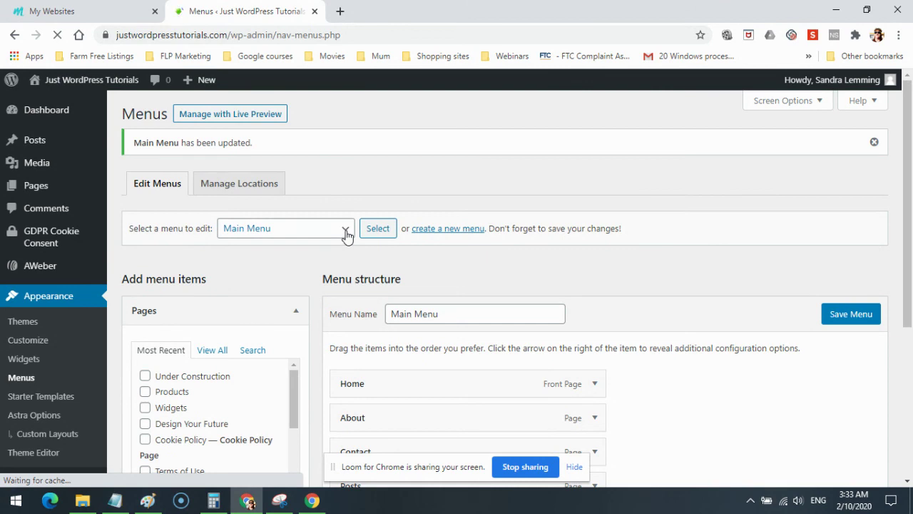
- Load the Footer Menu for editing, remove it from the Footer Menu display location, and save it
click(346, 231)
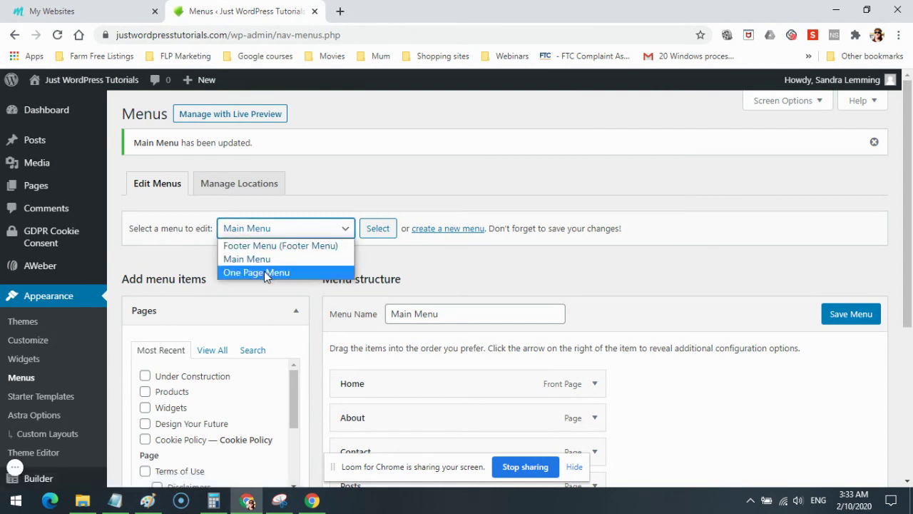
click(289, 245)
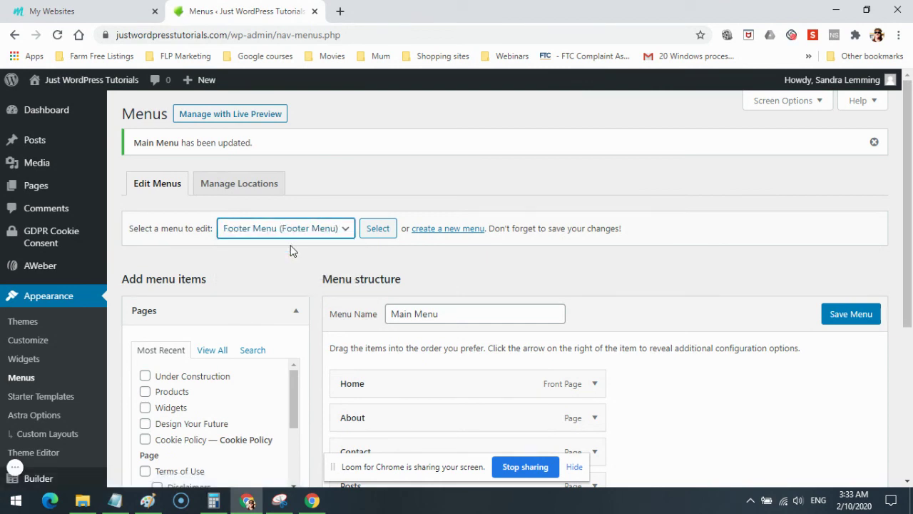
click(377, 229)
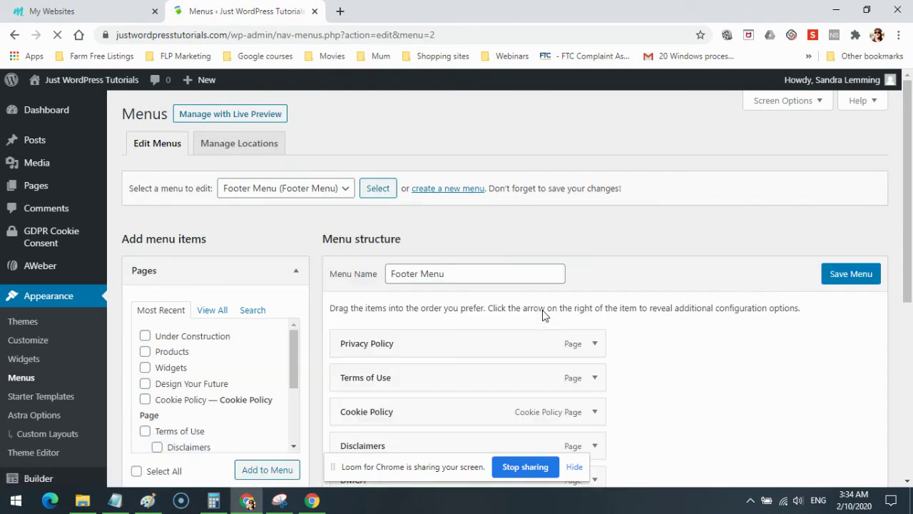
scroll(650, 365, down, 2)
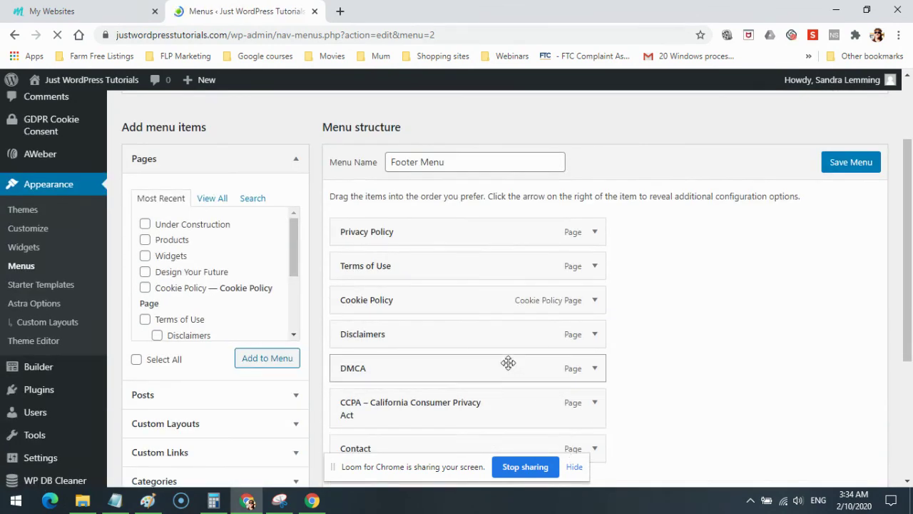
scroll(507, 357, down, 3)
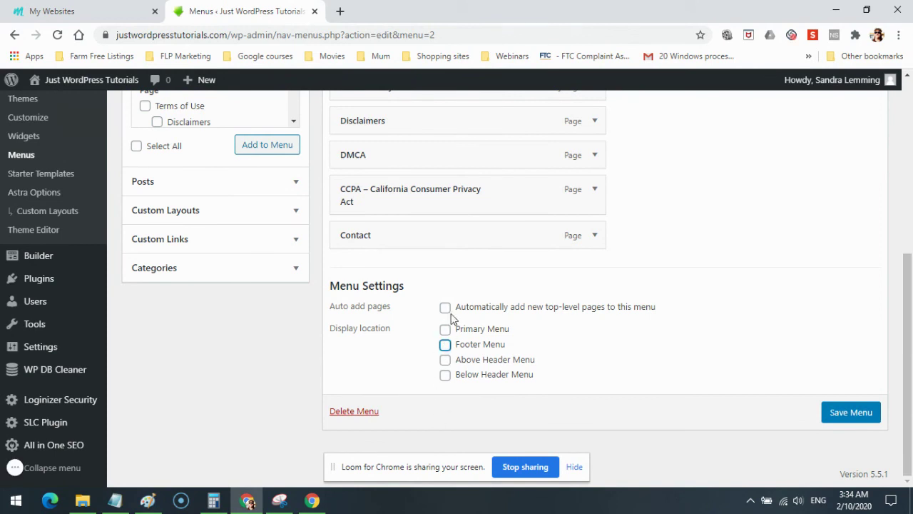
click(860, 419)
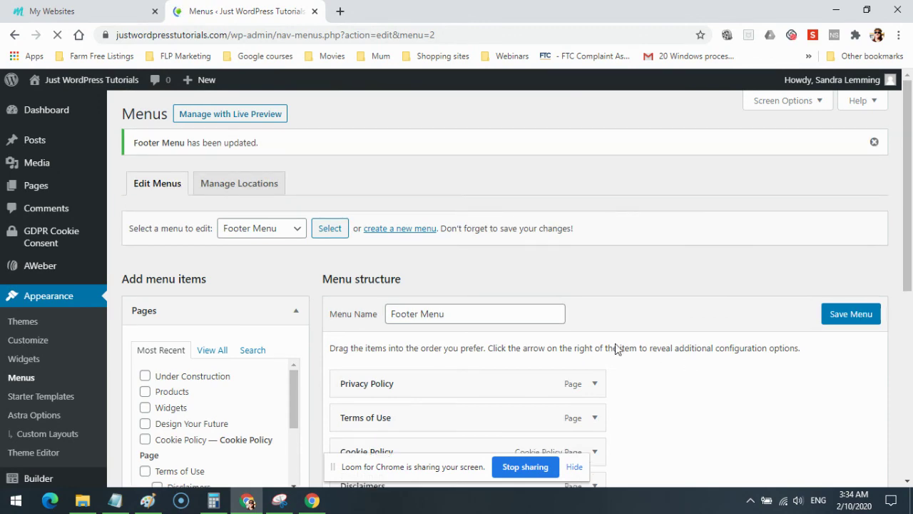
- Check the Footer Menu's display location settings and save the menu again
scroll(89, 261, down, 5)
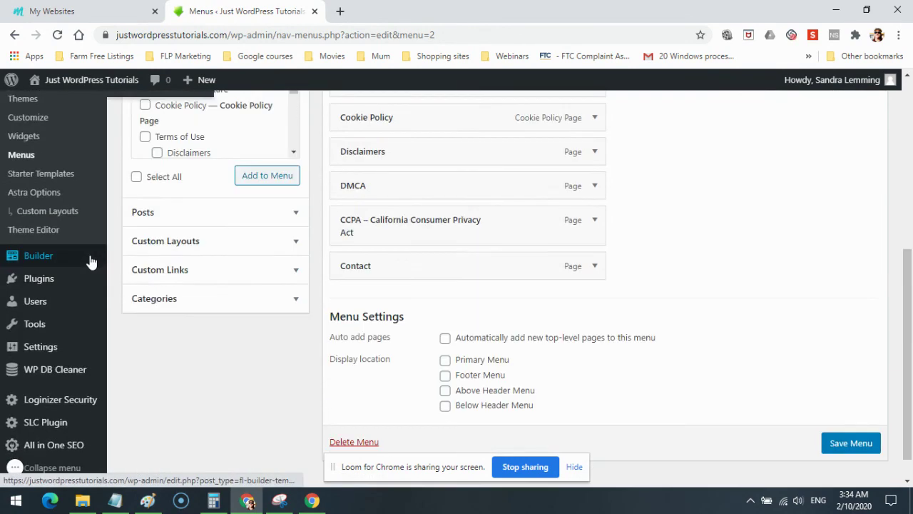
mouse_move(91, 262)
scroll(91, 262, down, 1)
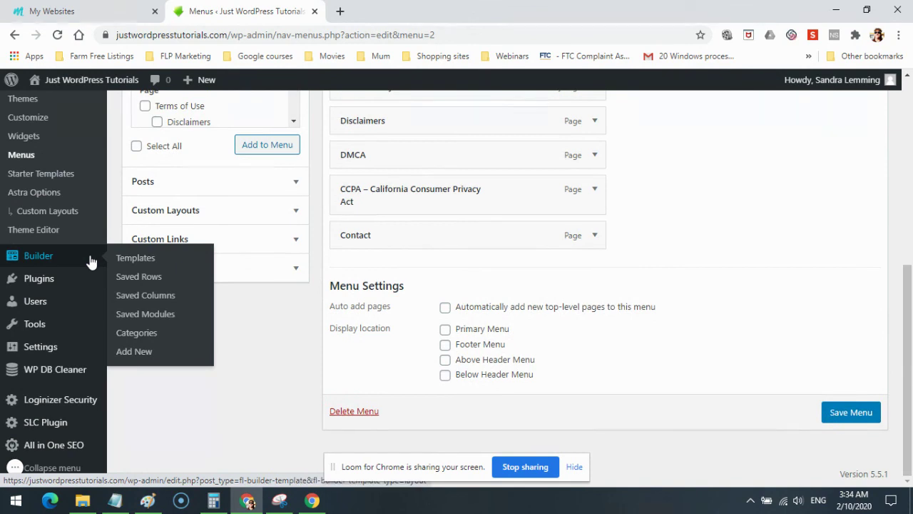
click(846, 413)
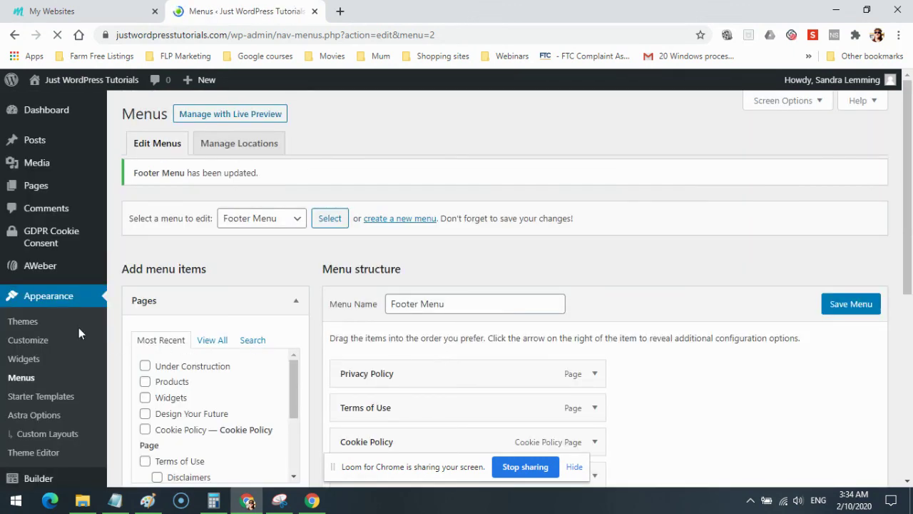
- Open the Reading settings and reset both the Homepage and Posts page choices to "— Select —"
scroll(87, 313, down, 3)
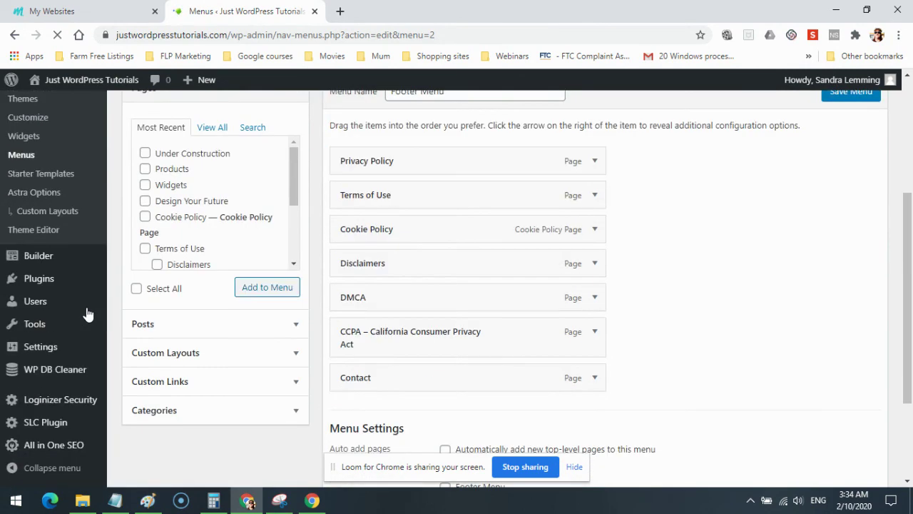
mouse_move(52, 348)
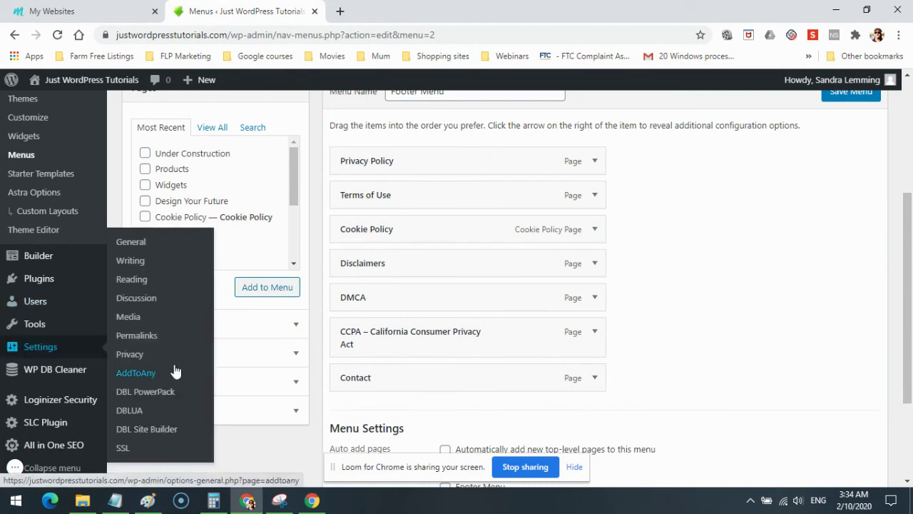
click(132, 282)
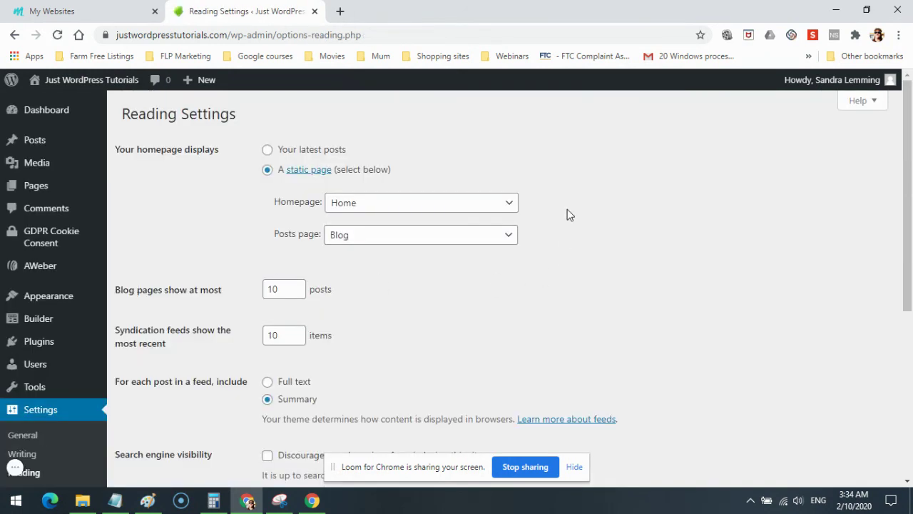
click(511, 206)
click(365, 221)
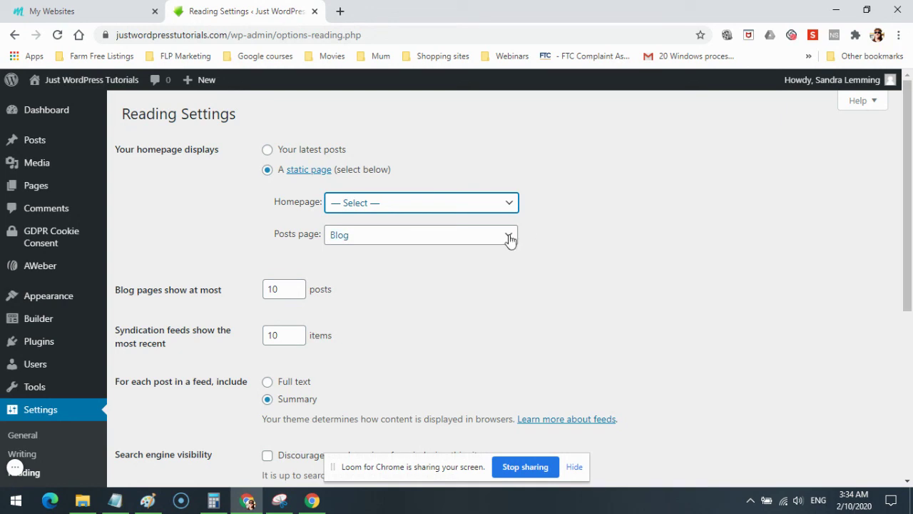
click(511, 238)
click(384, 248)
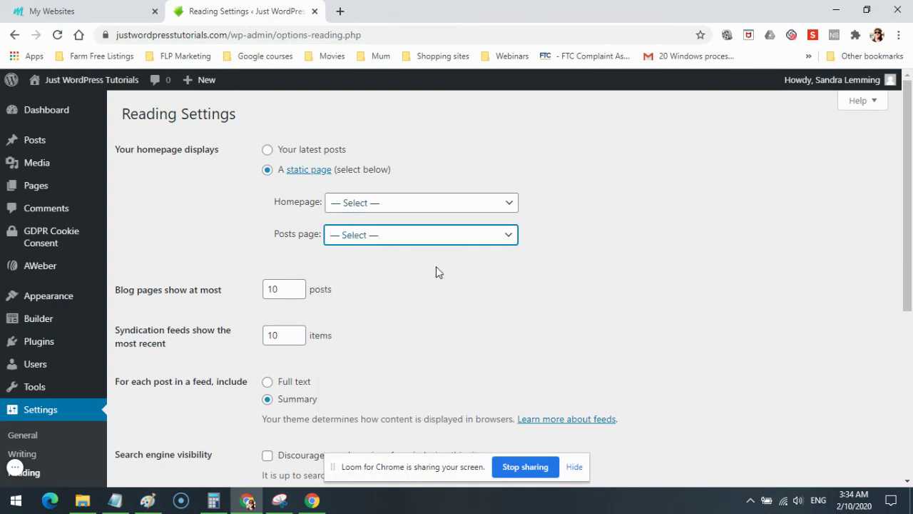
- Set the static homepage to the Under Construction page and save the Reading settings
click(510, 205)
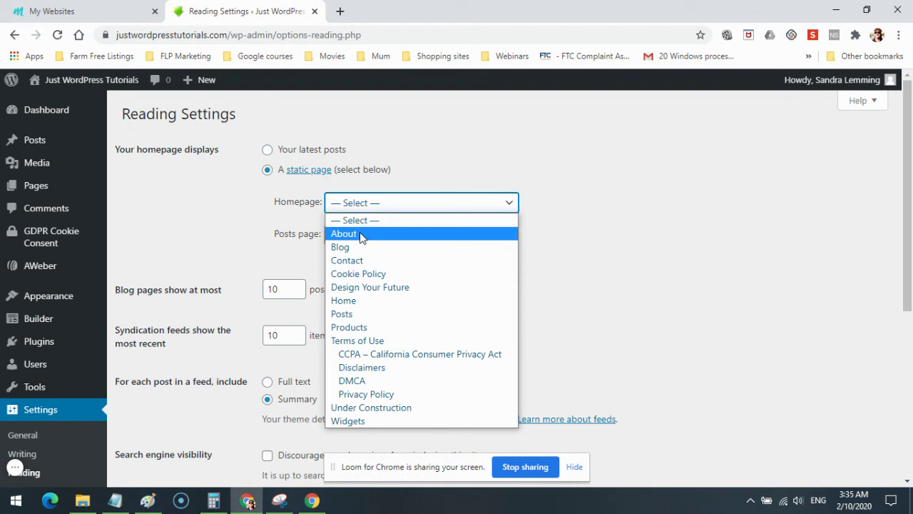
click(378, 412)
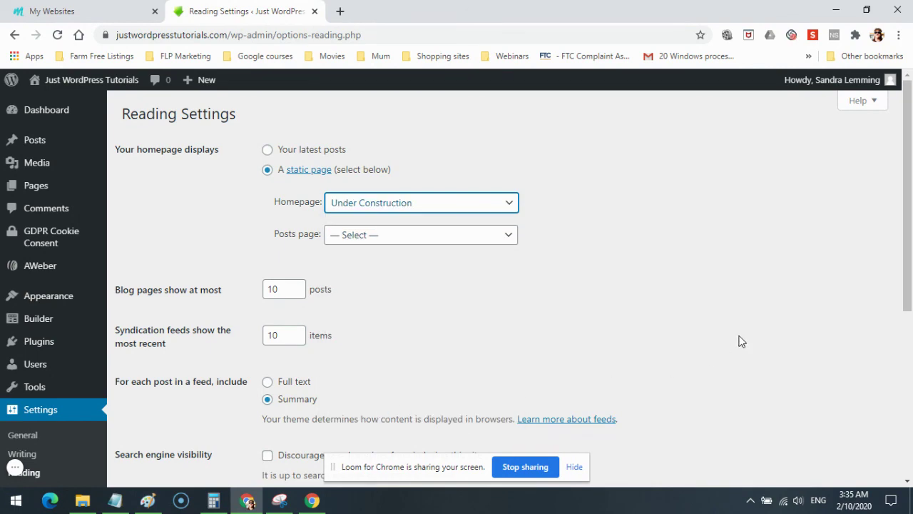
scroll(739, 341, down, 3)
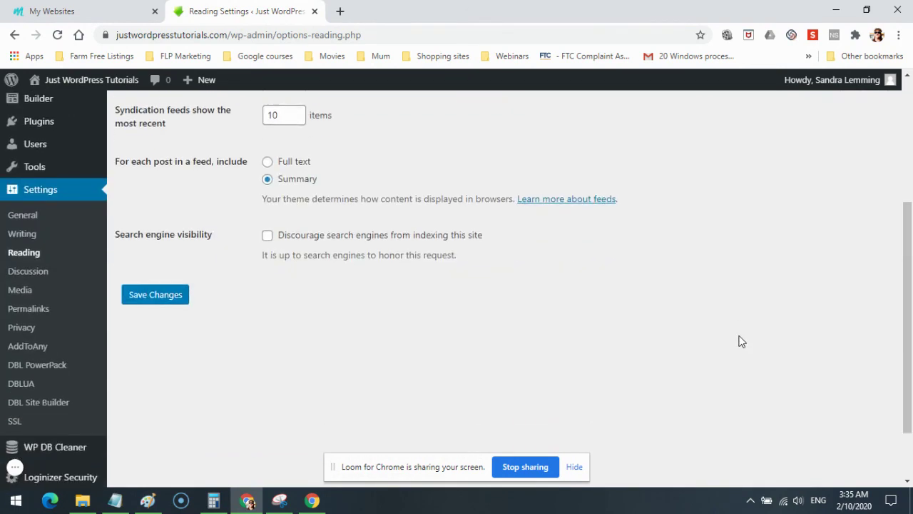
click(152, 293)
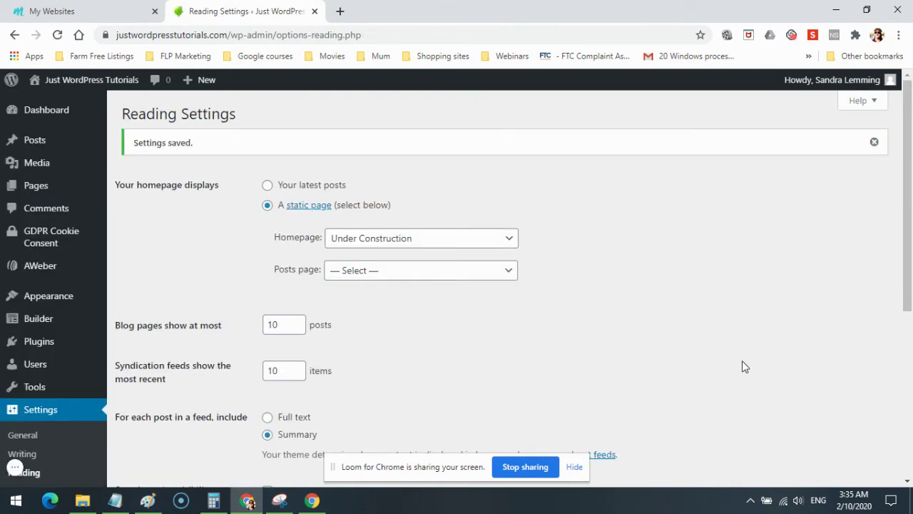
- Visit the live site and look over its homepage from the message down to the end of the background photo
scroll(742, 366, down, 2)
scroll(742, 366, up, 2)
mouse_move(3, 87)
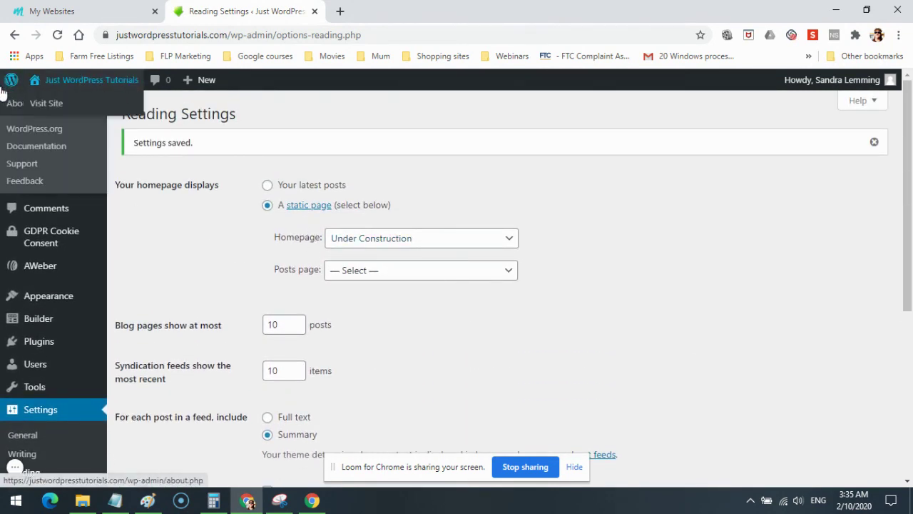
mouse_move(73, 81)
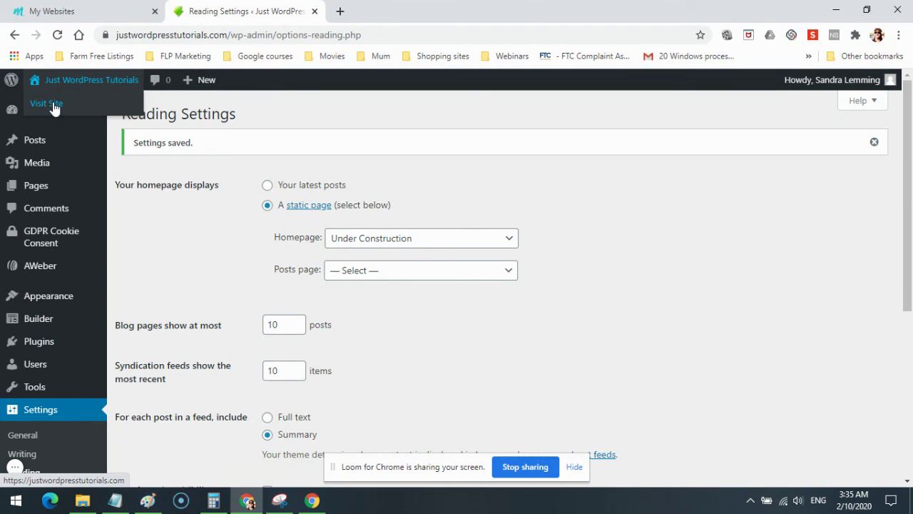
click(54, 105)
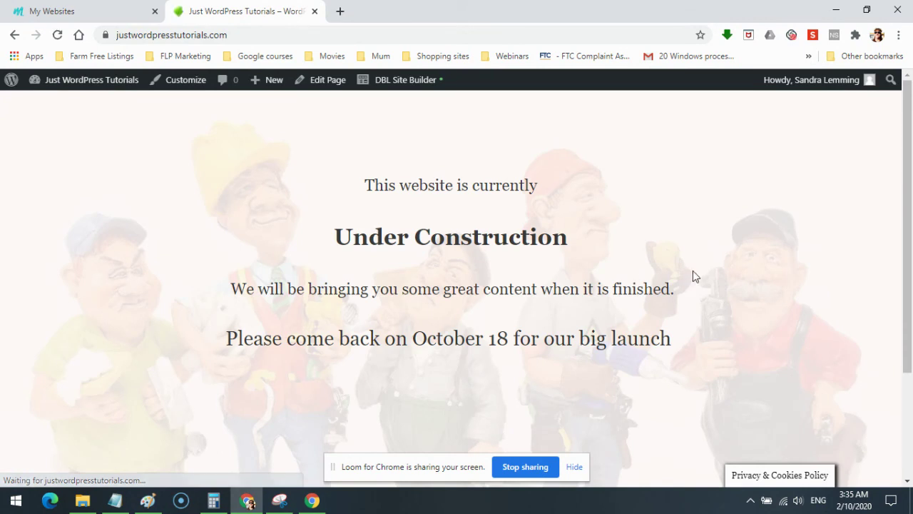
scroll(712, 275, down, 2)
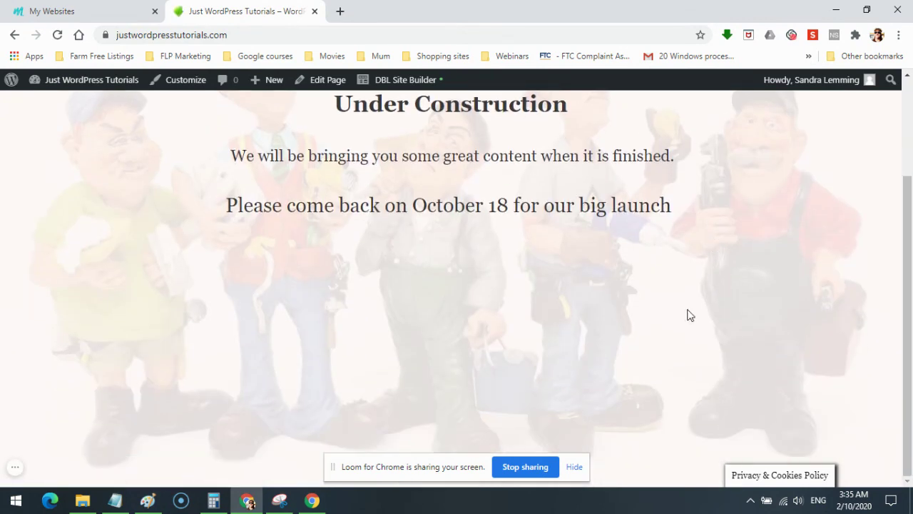
scroll(674, 331, up, 2)
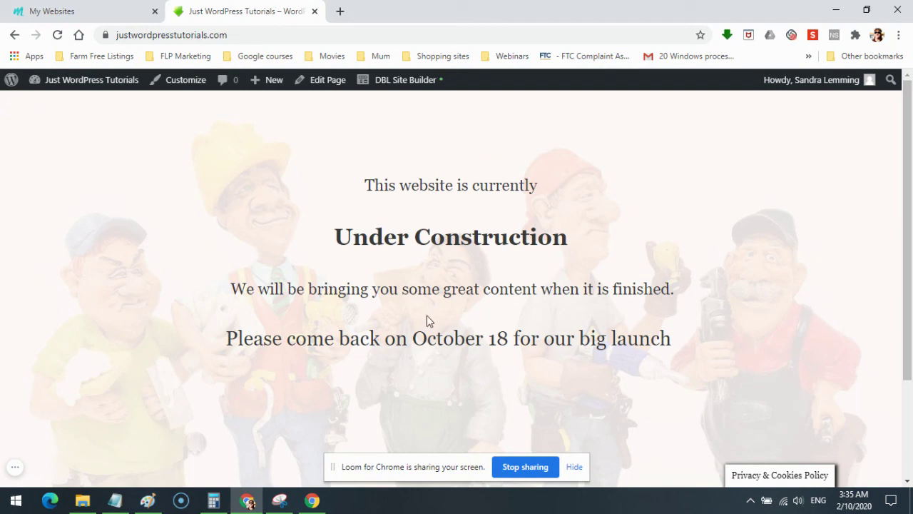
- Return to the site's admin dashboard
mouse_move(98, 86)
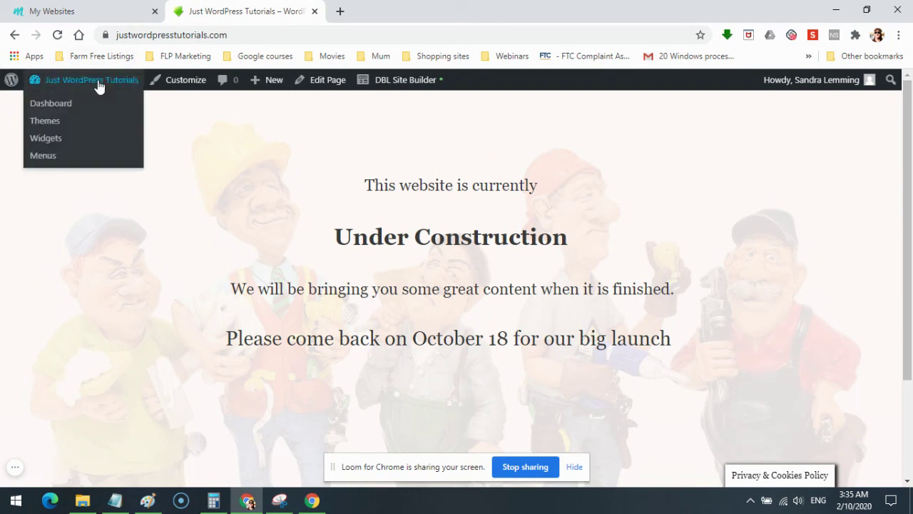
click(52, 103)
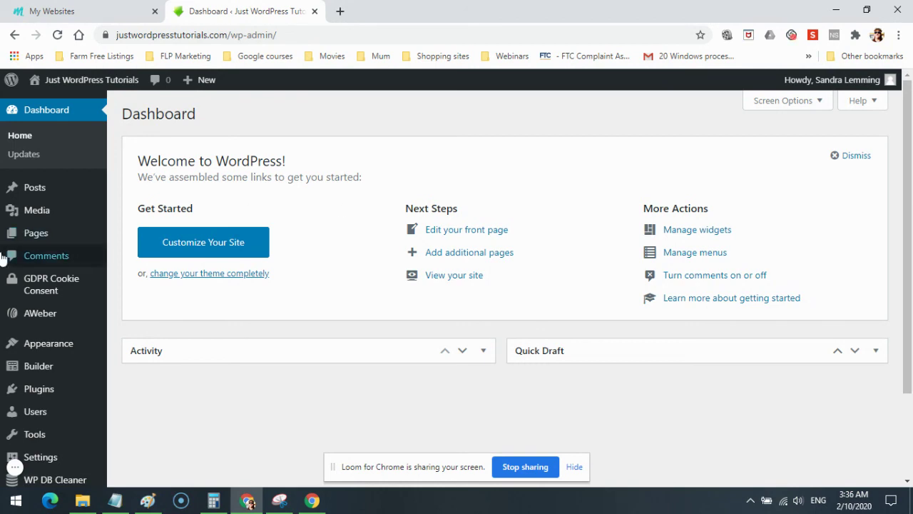
click(15, 468)
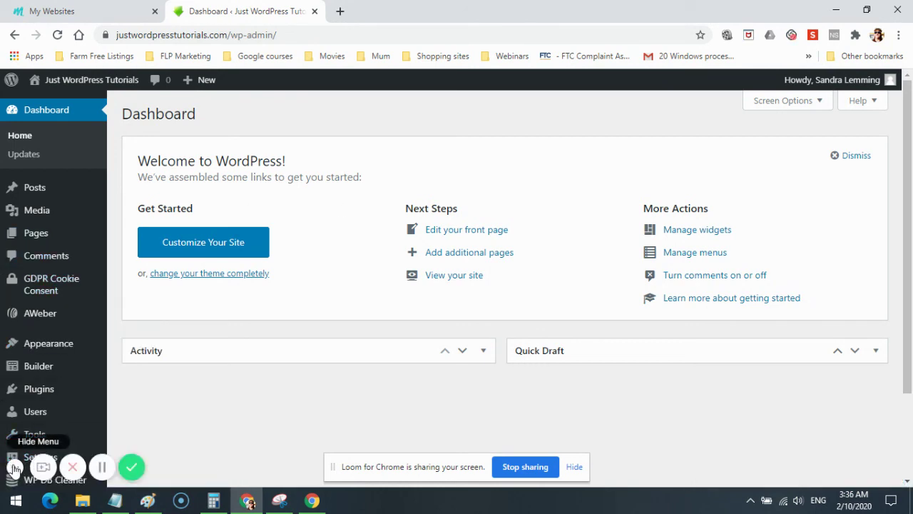